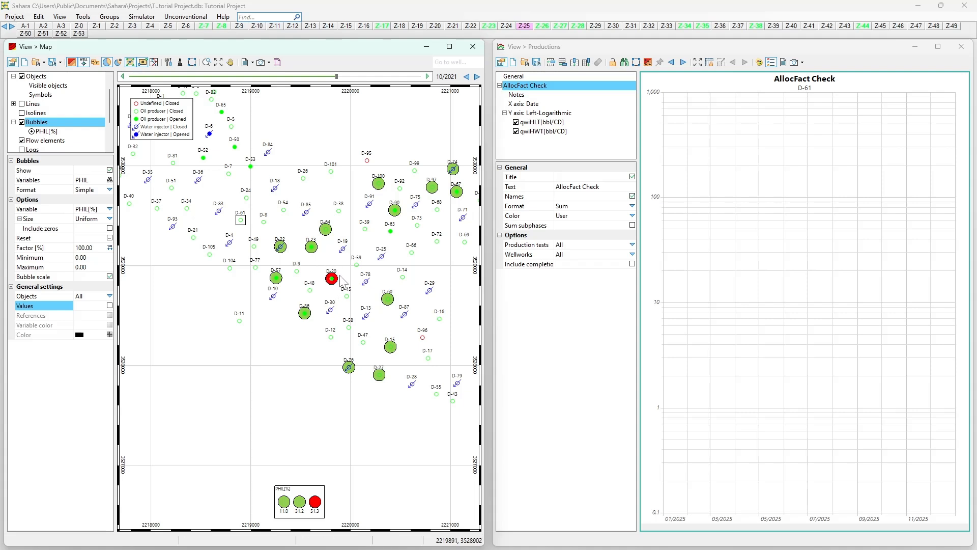
Open the petrophysical data editor and set its table view to By well
{"action": "scroll", "coordinate": [340, 276], "scroll_direction": "down", "scroll_amount": 2}
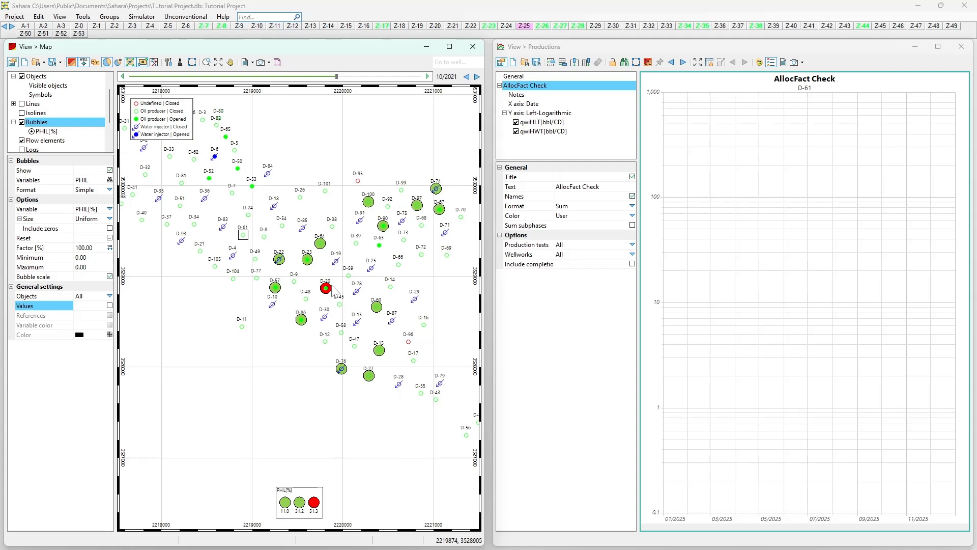
{"action": "left_click_drag", "start_coordinate": [332, 289], "coordinate": [333, 296]}
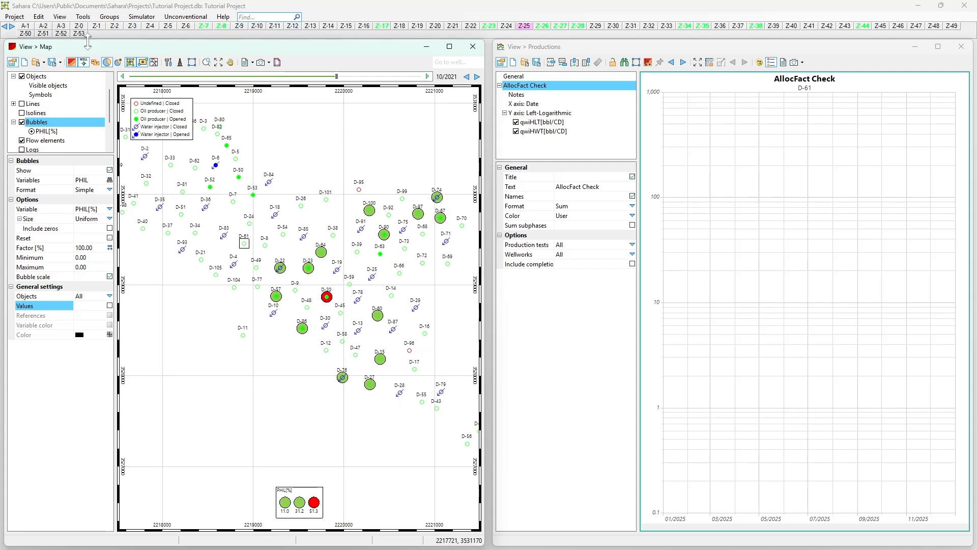
{"action": "left_click", "coordinate": [40, 17]}
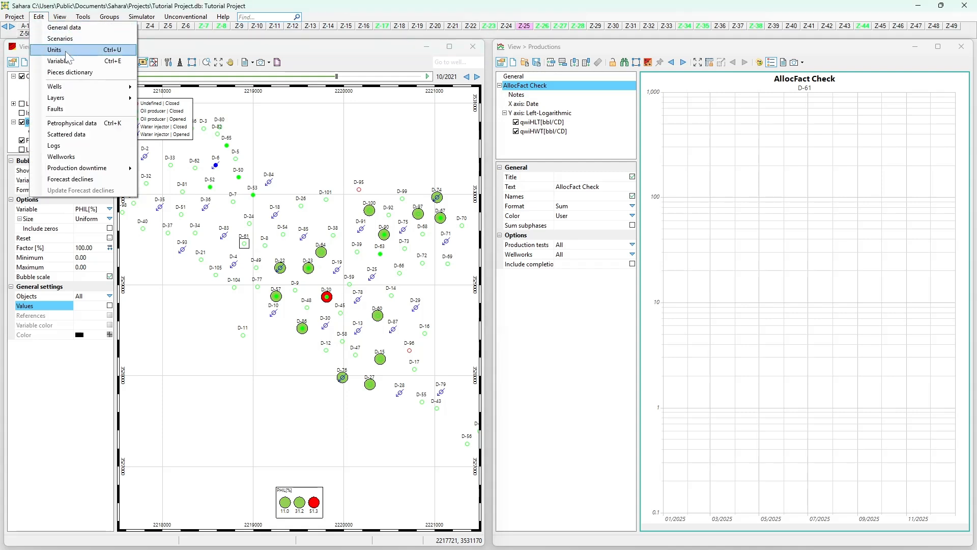
{"action": "left_click", "coordinate": [109, 129]}
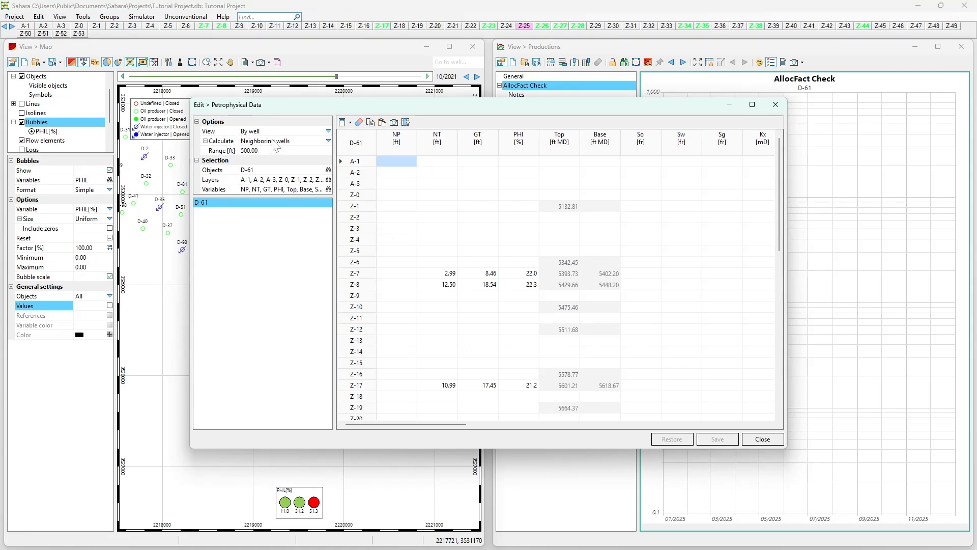
{"action": "left_click", "coordinate": [328, 132]}
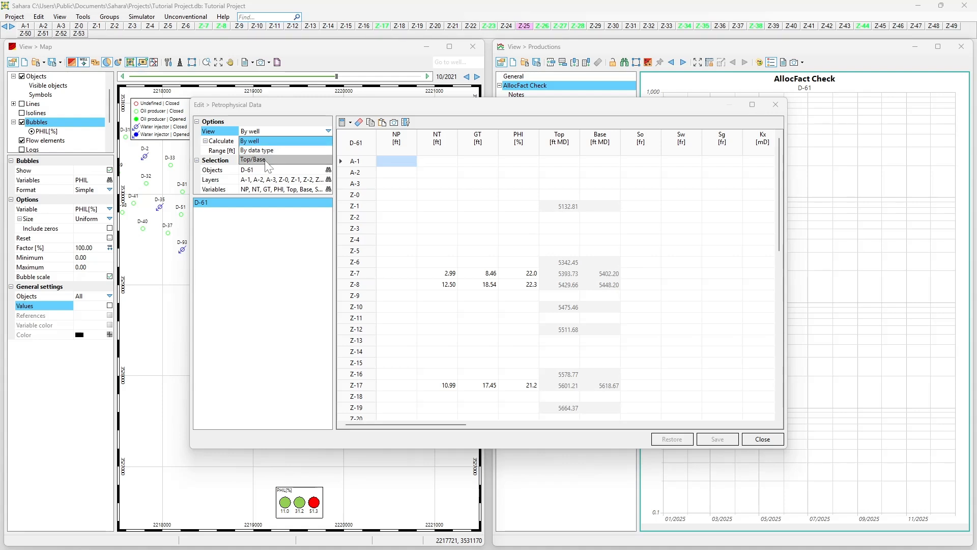
{"action": "left_click", "coordinate": [264, 141]}
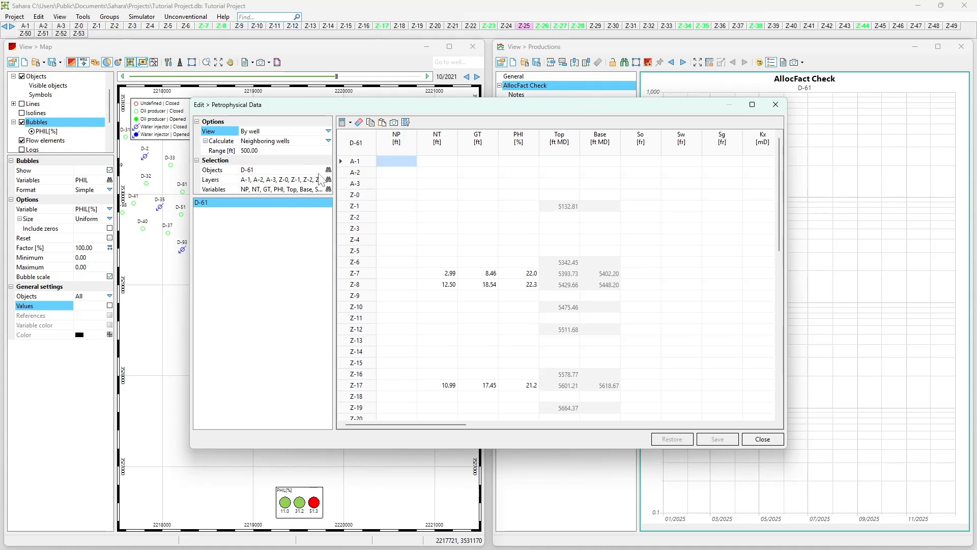
Include all wells in the petrophysical data selection, display well D-1's data, and maximize the editor window
{"action": "left_click", "coordinate": [328, 170]}
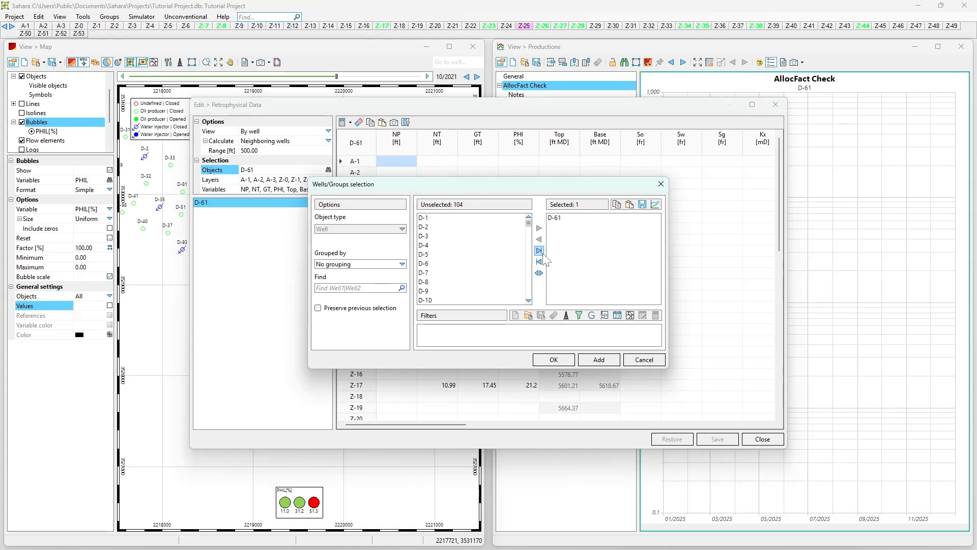
{"action": "left_click", "coordinate": [539, 250]}
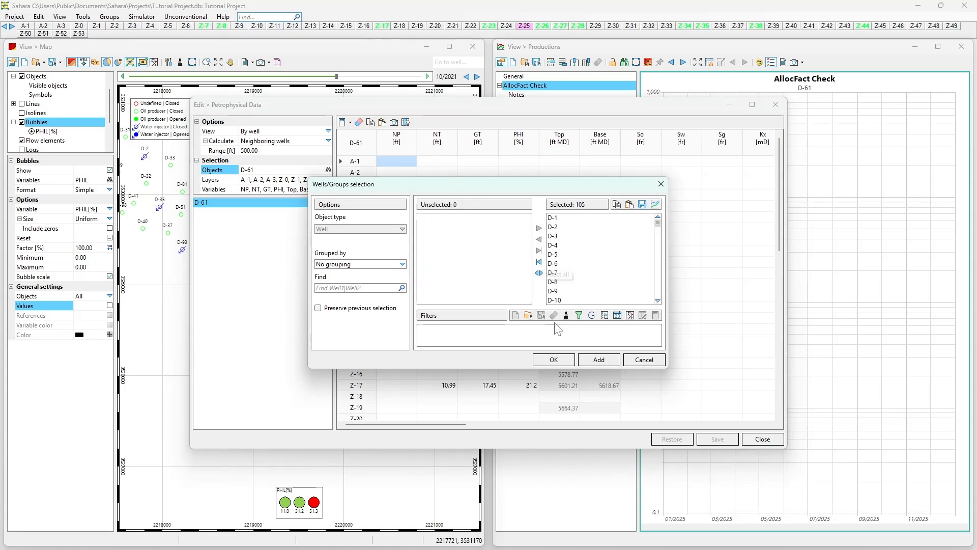
{"action": "left_click", "coordinate": [554, 359]}
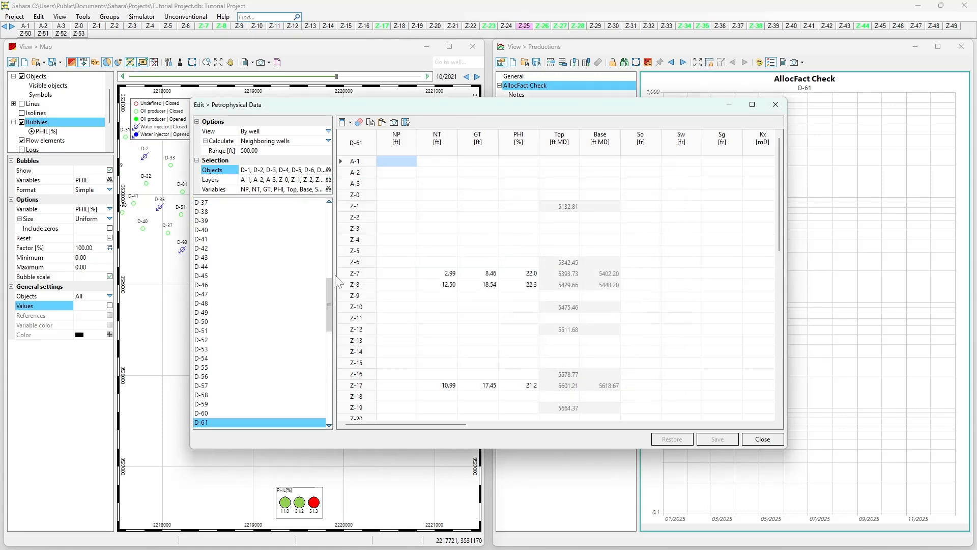
{"action": "left_click_drag", "start_coordinate": [335, 275], "coordinate": [339, 214]}
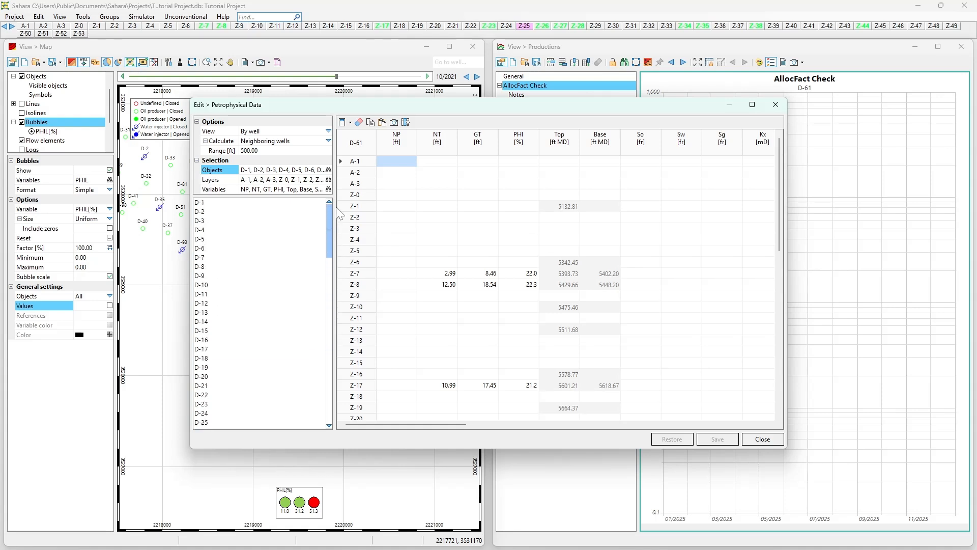
{"action": "left_click", "coordinate": [301, 202]}
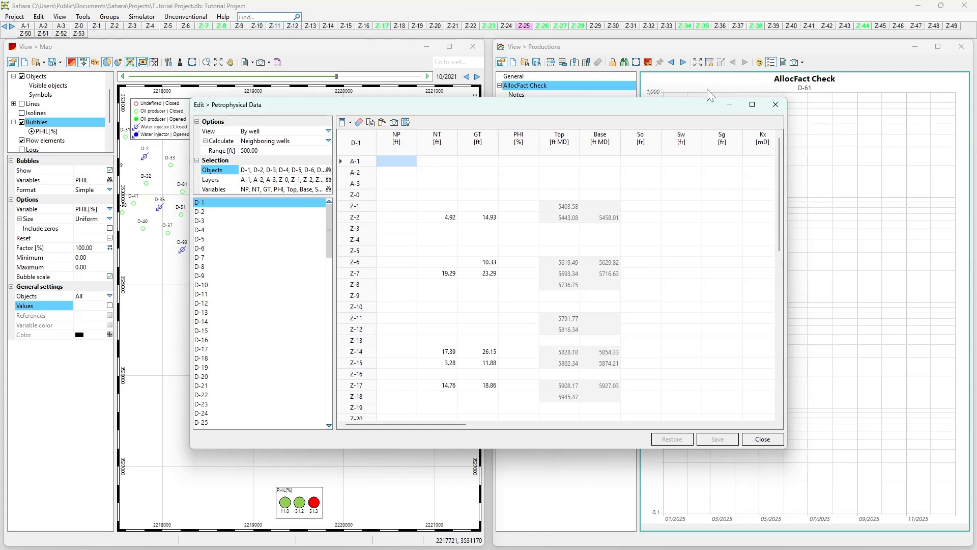
{"action": "left_click", "coordinate": [746, 107]}
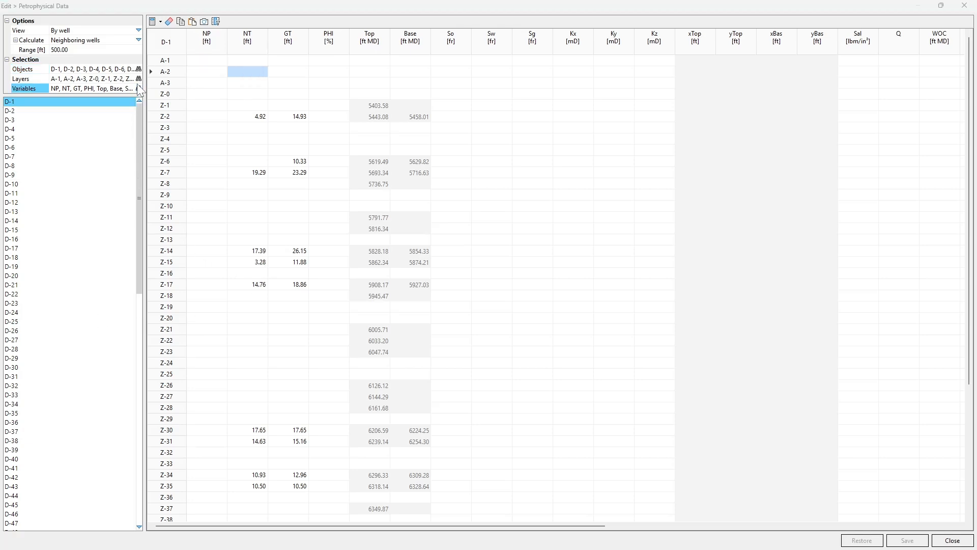
Remove the oil, water and gas saturation and the X, Y and Z permeability variables from the table's variable selection
{"action": "left_click", "coordinate": [138, 87]}
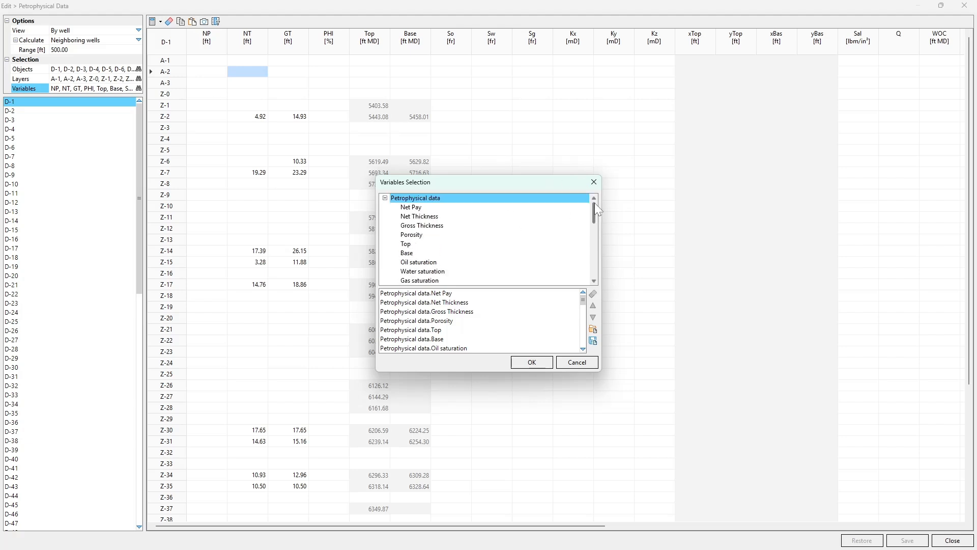
{"action": "scroll", "coordinate": [469, 309], "scroll_direction": "down", "scroll_amount": 3}
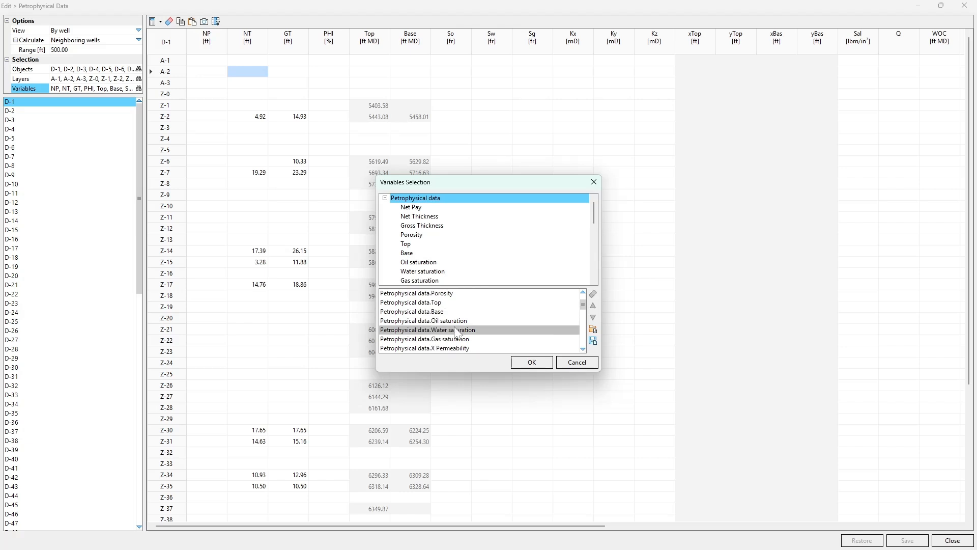
{"action": "left_click", "coordinate": [596, 296]}
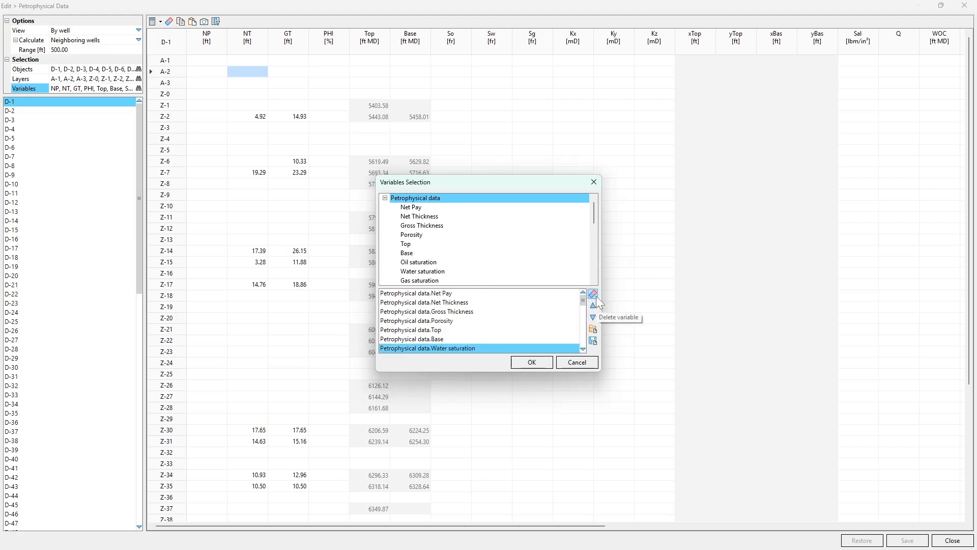
{"action": "left_click", "coordinate": [596, 296]}
{"action": "left_click", "coordinate": [596, 295]}
{"action": "scroll", "coordinate": [523, 330], "scroll_direction": "down", "scroll_amount": 3}
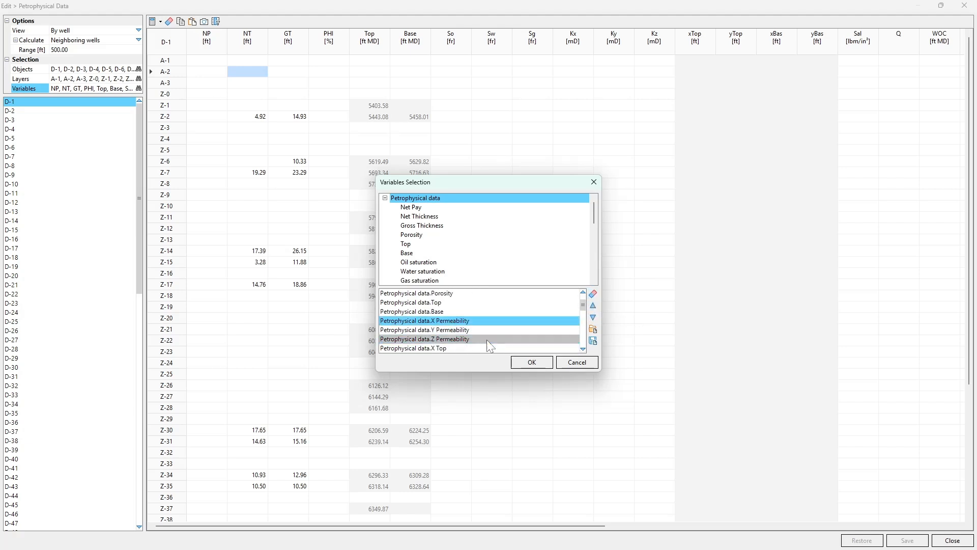
{"action": "left_click", "coordinate": [596, 294]}
{"action": "left_click", "coordinate": [596, 293]}
{"action": "left_click", "coordinate": [596, 292]}
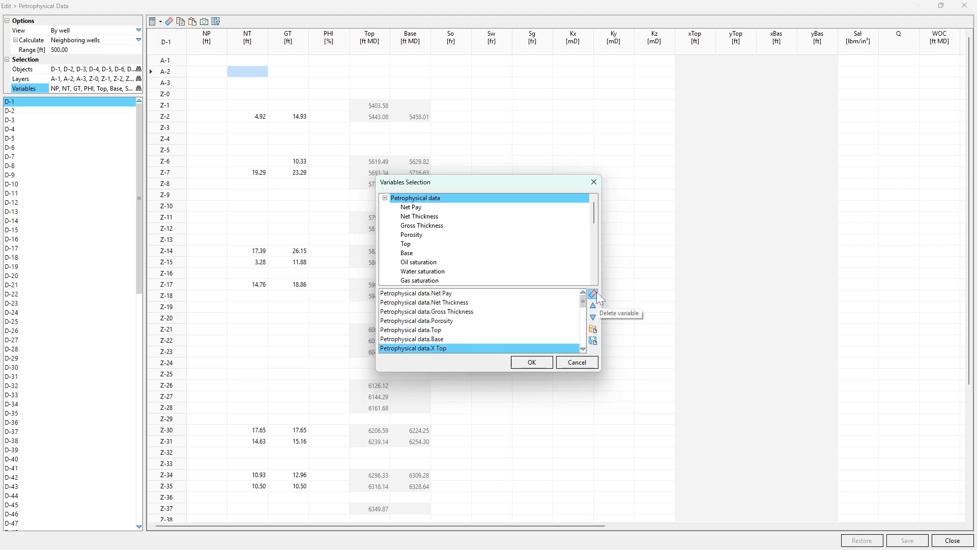
Remove the X Top, Y Top, X Base and Y Base variables as well and apply the variable selection
{"action": "left_click", "coordinate": [595, 294]}
{"action": "left_click", "coordinate": [594, 294]}
{"action": "scroll", "coordinate": [537, 313], "scroll_direction": "down", "scroll_amount": 1}
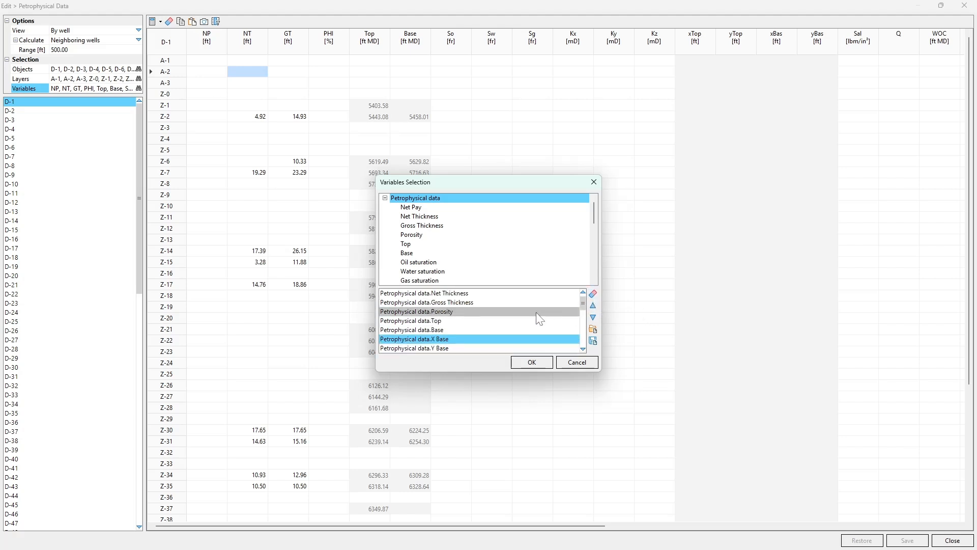
{"action": "left_click", "coordinate": [593, 294]}
{"action": "left_click", "coordinate": [593, 295]}
{"action": "scroll", "coordinate": [493, 327], "scroll_direction": "down", "scroll_amount": 2}
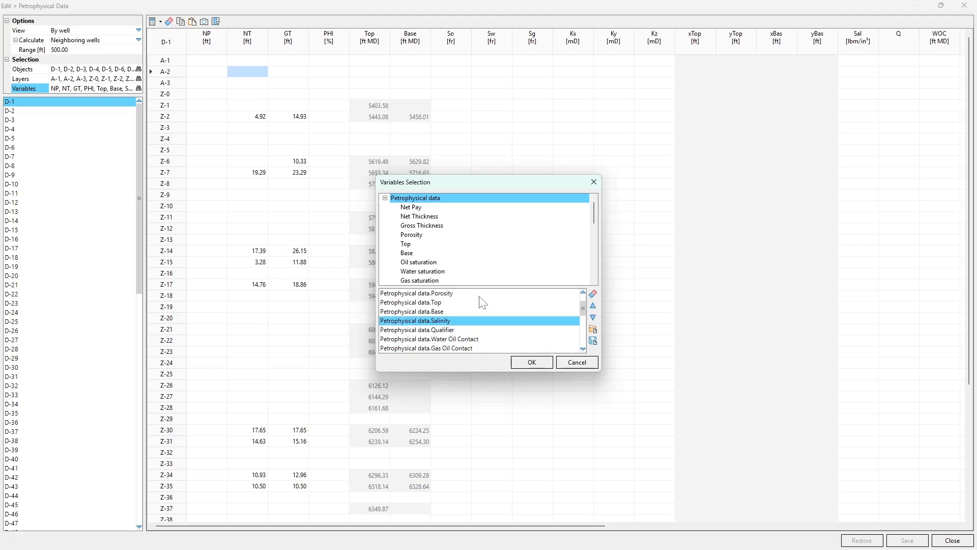
{"action": "left_click", "coordinate": [531, 363]}
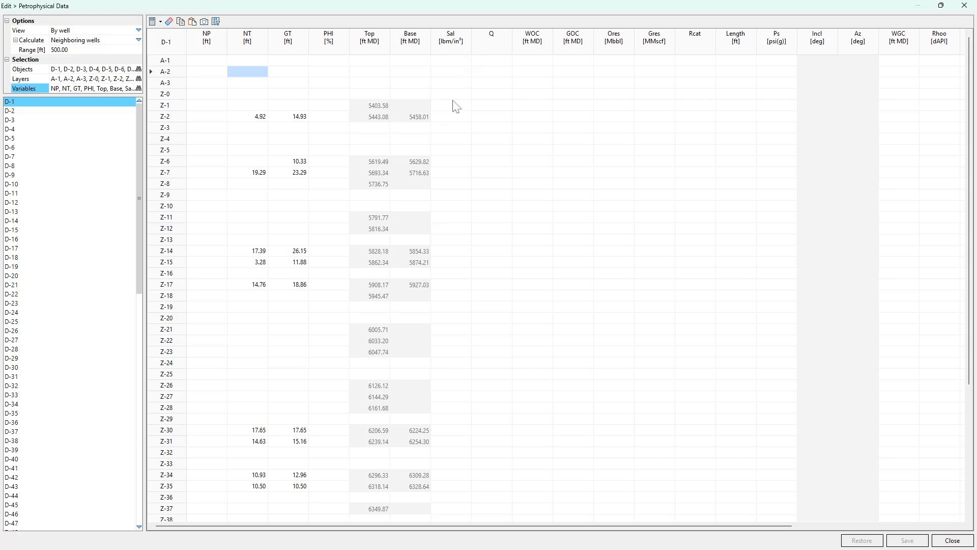
Exclude layers A-1, A-2, A-3 and Z-0 from the table's layer selection
{"action": "left_click", "coordinate": [138, 69]}
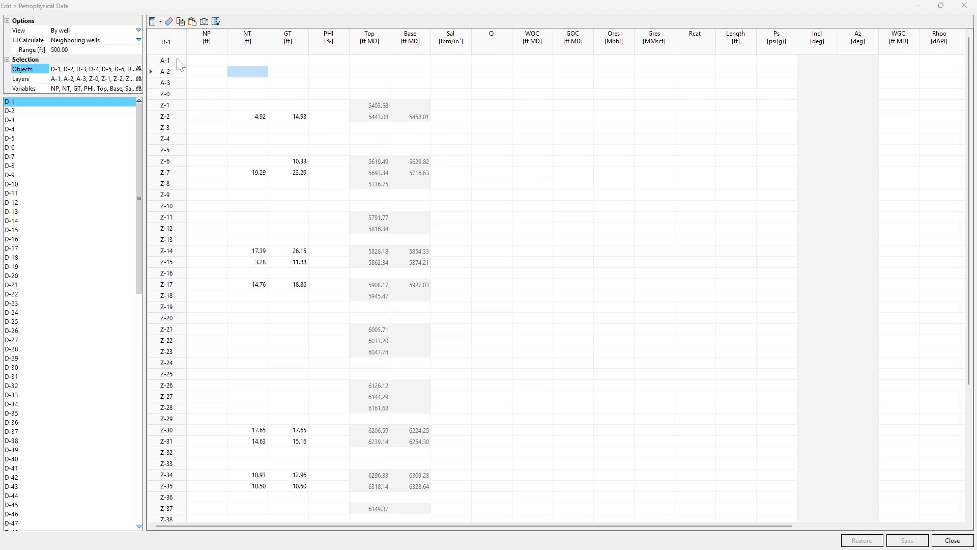
{"action": "left_click", "coordinate": [101, 80]}
{"action": "left_click", "coordinate": [139, 78]}
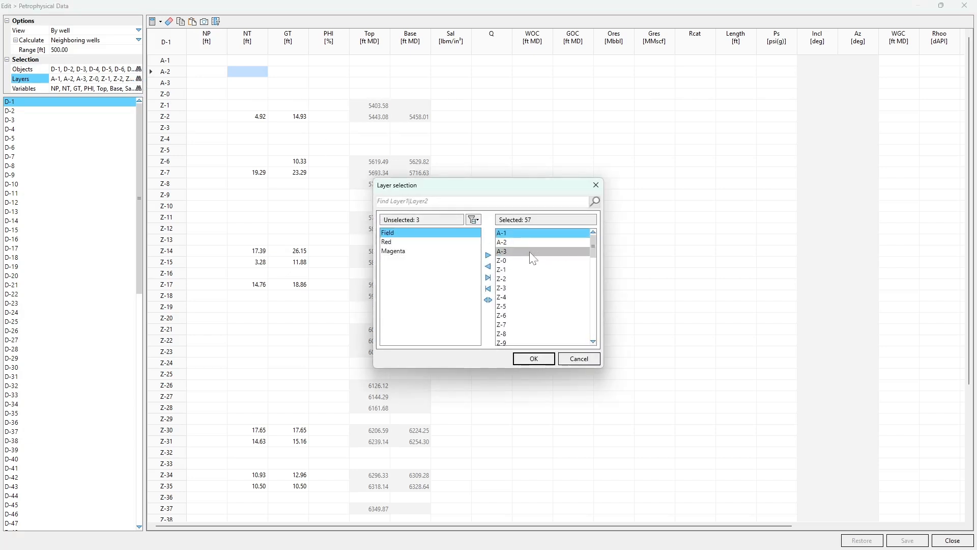
{"action": "double_click", "coordinate": [518, 233]}
{"action": "double_click", "coordinate": [519, 233]}
{"action": "double_click", "coordinate": [519, 232]}
{"action": "double_click", "coordinate": [519, 232]}
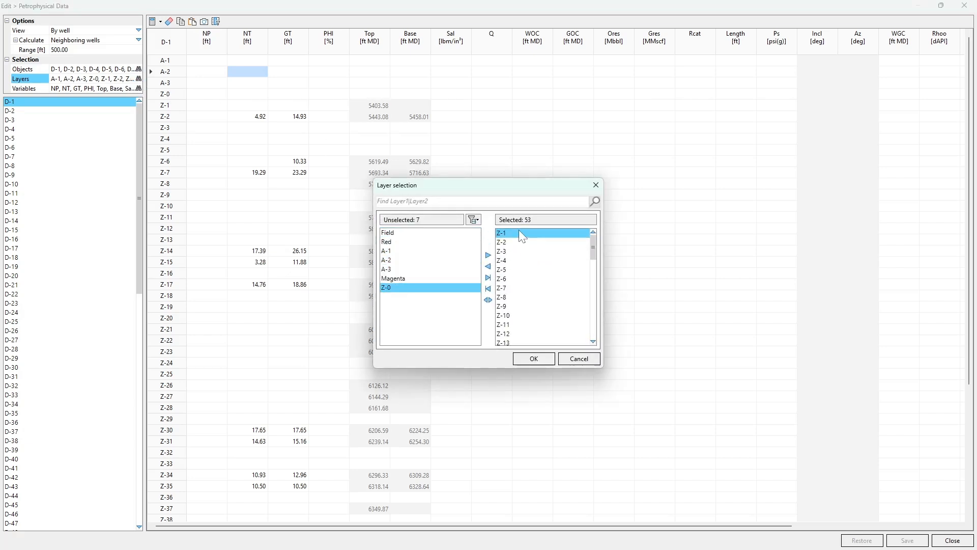
{"action": "left_click", "coordinate": [522, 358]}
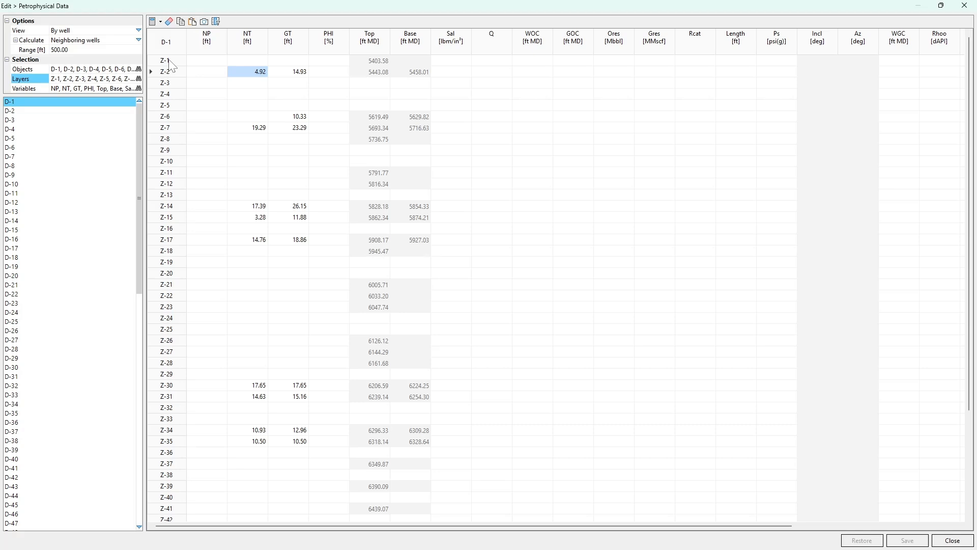
Review well D-1's layer rows down to Z-53 and inspect the top and base depths of Z-1 and Z-2
{"action": "scroll", "coordinate": [204, 112], "scroll_direction": "down", "scroll_amount": 4}
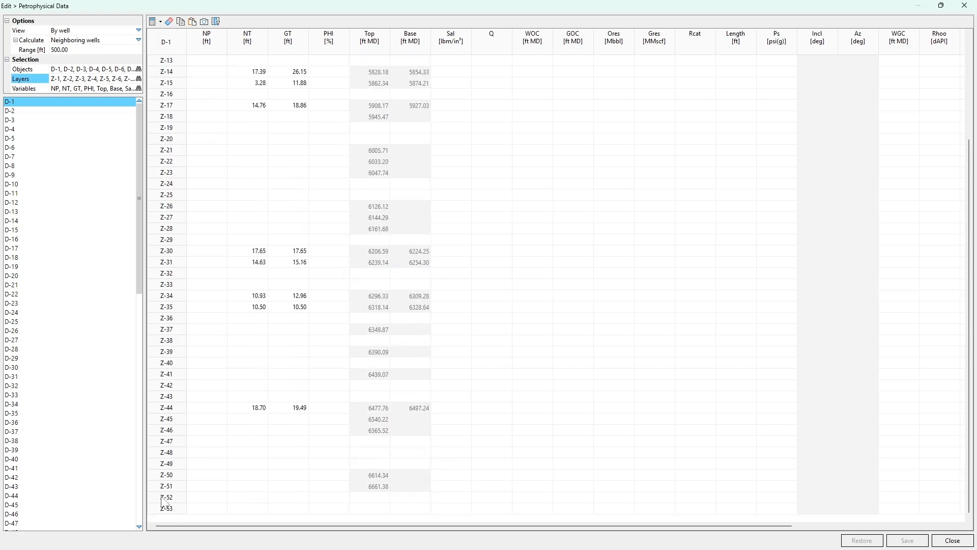
{"action": "scroll", "coordinate": [193, 432], "scroll_direction": "up", "scroll_amount": 4}
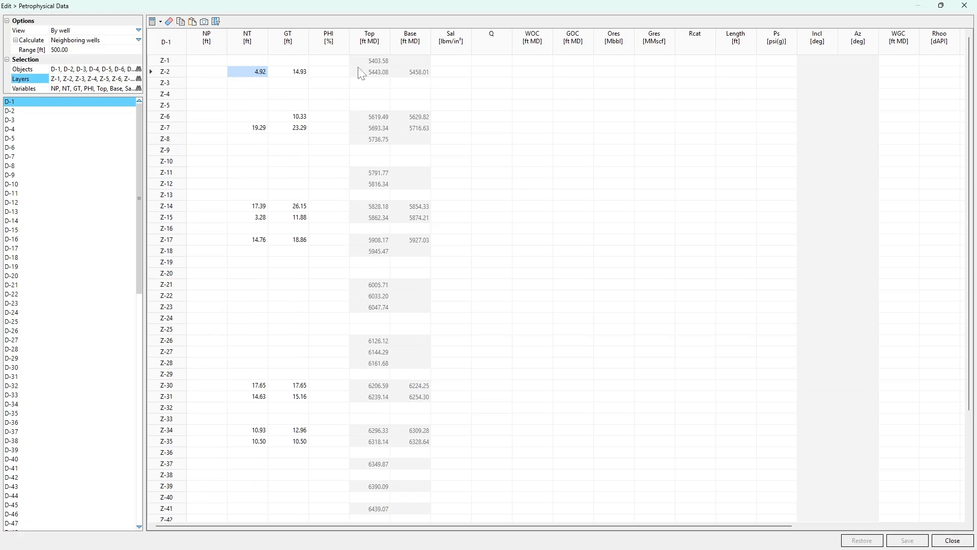
{"action": "left_click", "coordinate": [362, 60]}
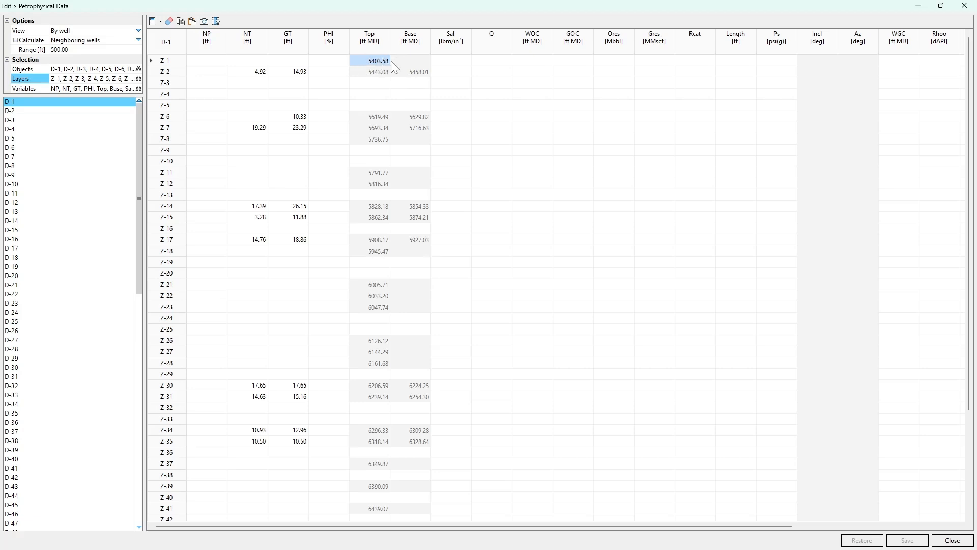
{"action": "left_click", "coordinate": [408, 60]}
{"action": "left_click", "coordinate": [362, 71]}
{"action": "left_click", "coordinate": [404, 70]}
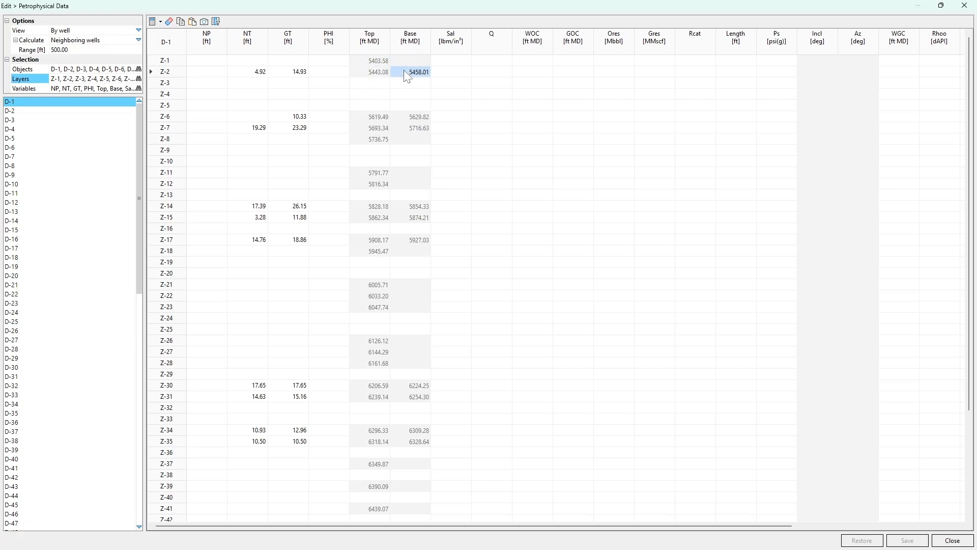
{"action": "left_click", "coordinate": [367, 63]}
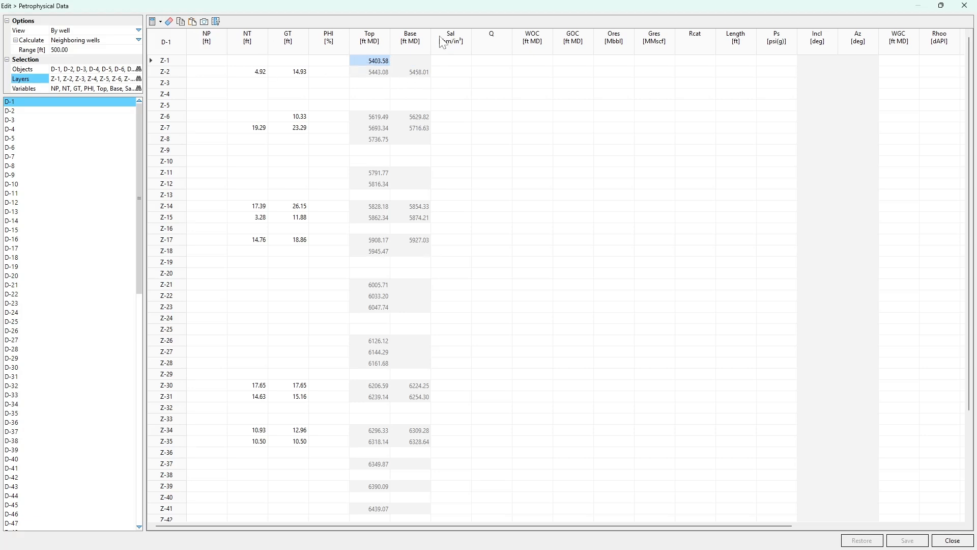
Check well D-1's layer depths in the Top/Base view and return to the By well view
{"action": "left_click", "coordinate": [137, 31]}
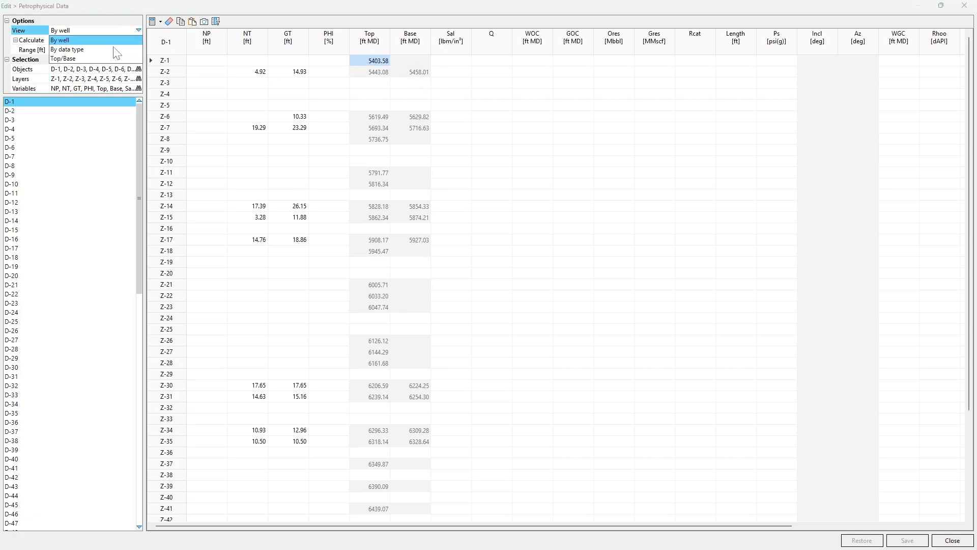
{"action": "left_click", "coordinate": [89, 59]}
{"action": "left_click", "coordinate": [215, 108]}
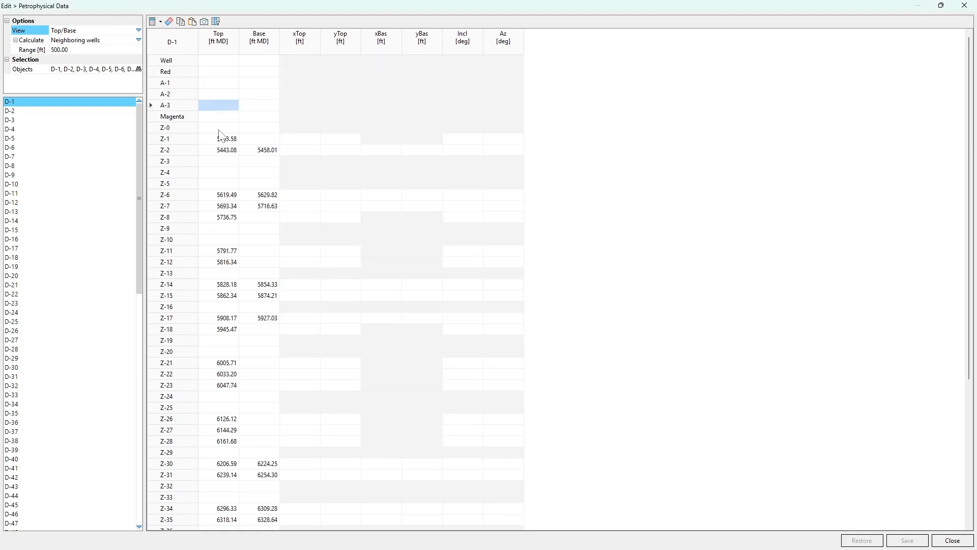
{"action": "left_click", "coordinate": [138, 30]}
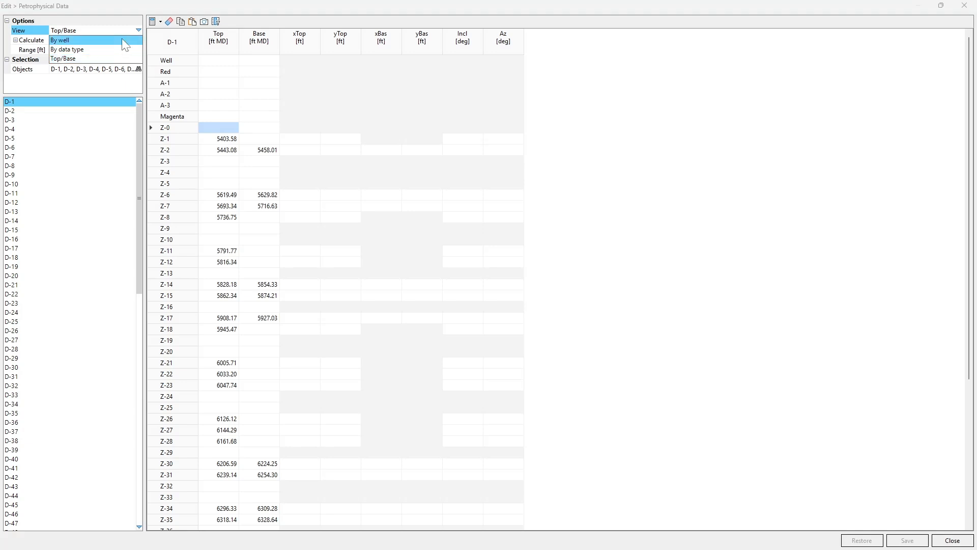
{"action": "left_click", "coordinate": [123, 39]}
Inspect the depth cells of layers Z-1 and Z-2 and the remaining variable columns through Ad
{"action": "left_click", "coordinate": [410, 59]}
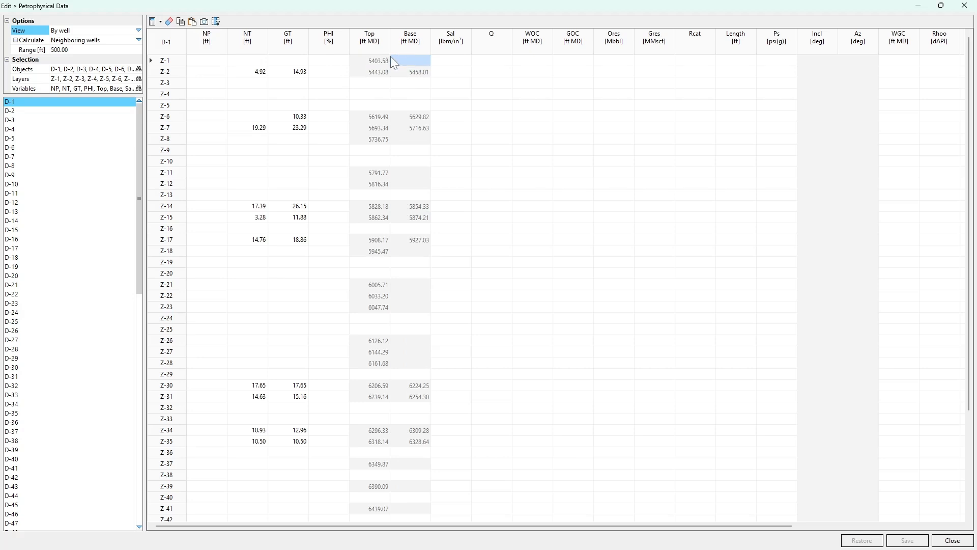
{"action": "left_click", "coordinate": [389, 59]}
{"action": "left_click", "coordinate": [405, 62]}
{"action": "left_click", "coordinate": [441, 74]}
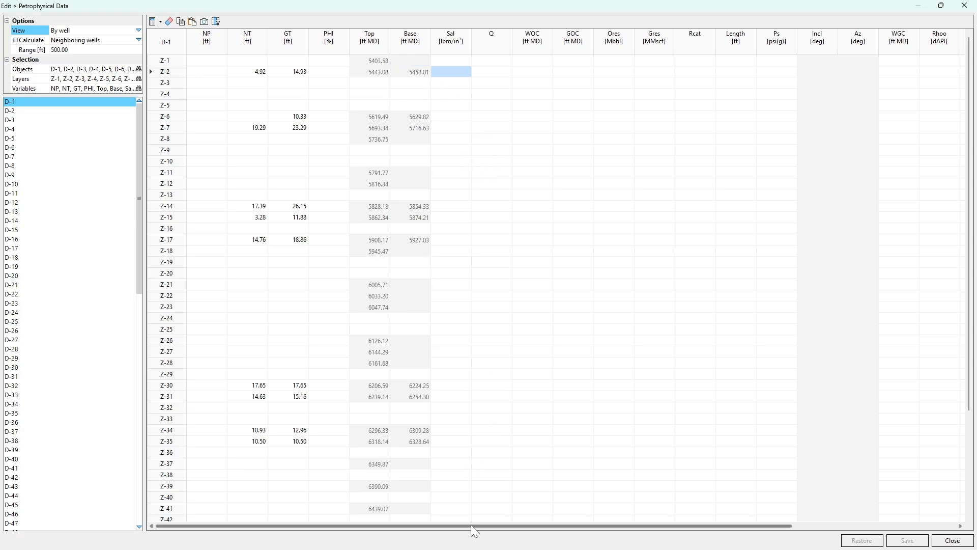
{"action": "left_click_drag", "start_coordinate": [471, 525], "coordinate": [633, 519]}
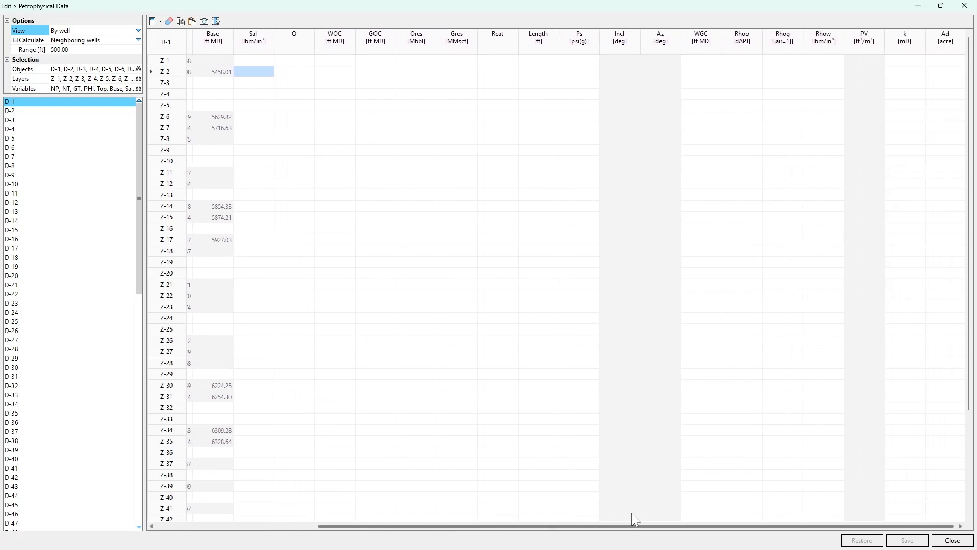
Check layer Z-1's PV cell and layer Z-2's Q cell in well D-1's table
{"action": "left_click", "coordinate": [858, 61]}
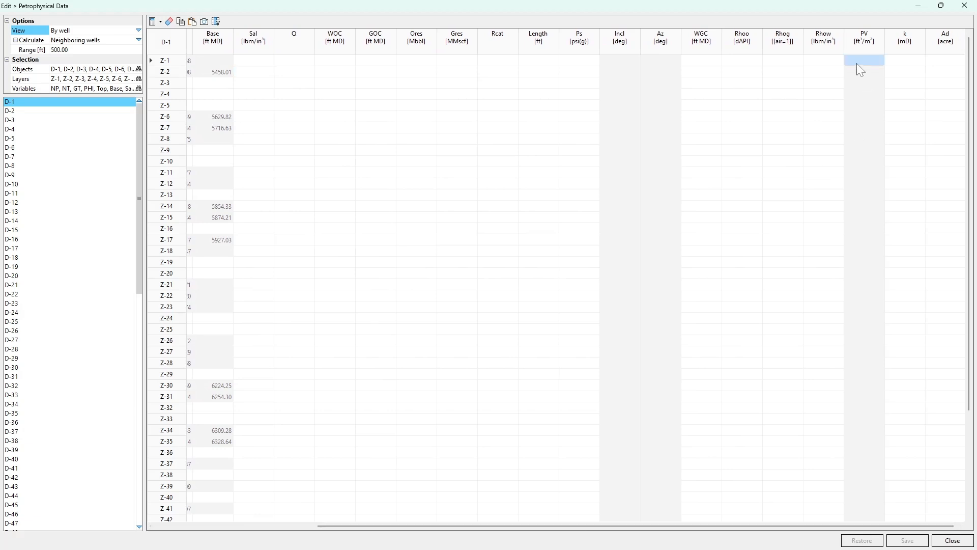
{"action": "left_click", "coordinate": [307, 73]}
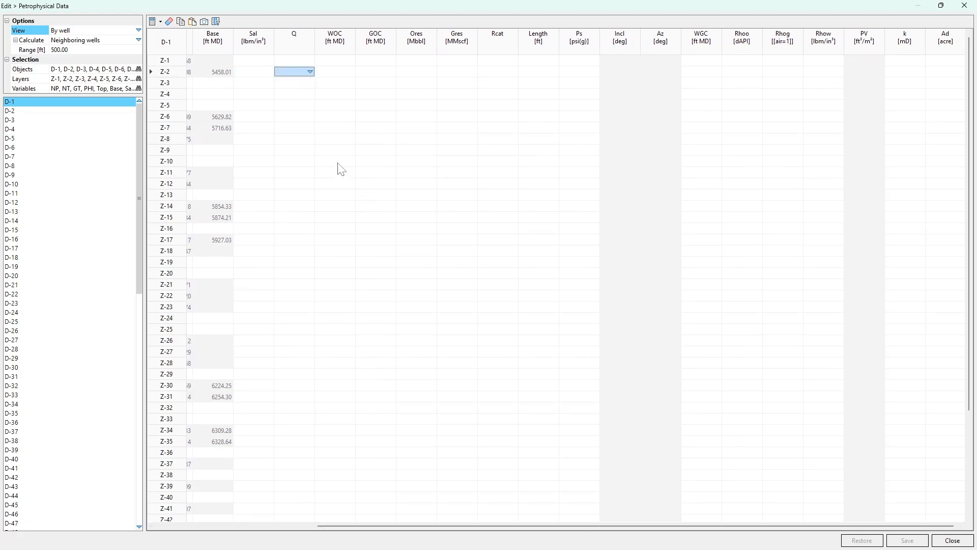
Set the PHI of layer Z-2 in well D-1 to 20% and save the change
{"action": "left_click_drag", "start_coordinate": [380, 525], "coordinate": [270, 529]}
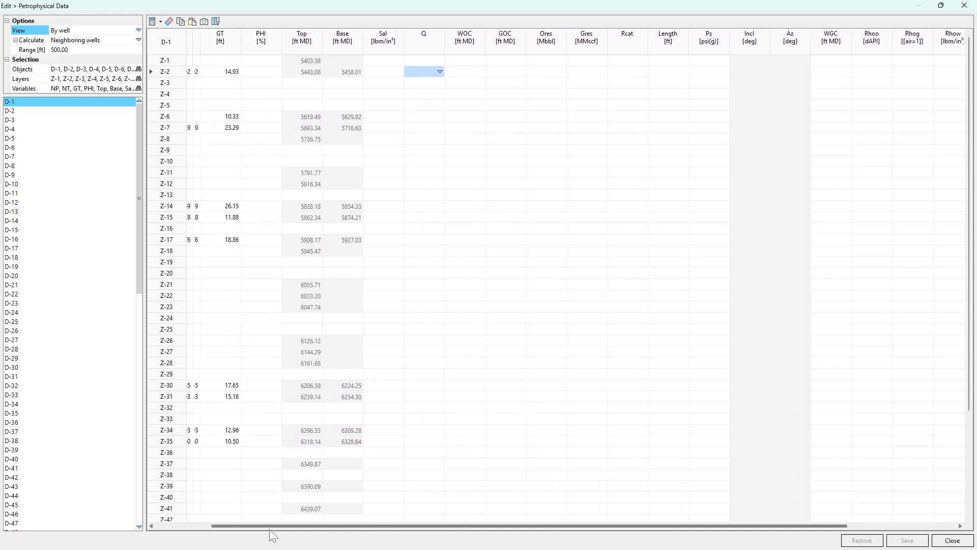
{"action": "left_click", "coordinate": [265, 72]}
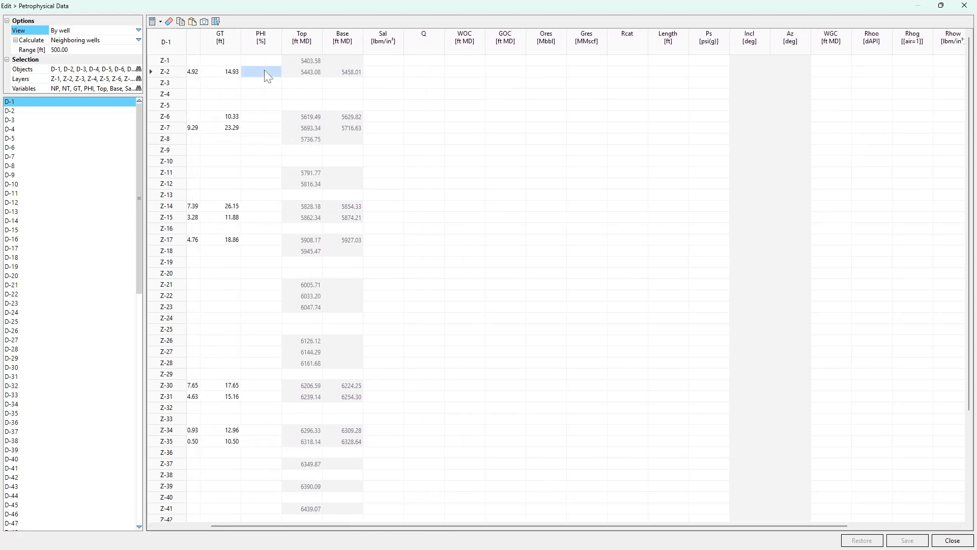
{"action": "type", "text": "20"}
{"action": "key", "text": "Return"}
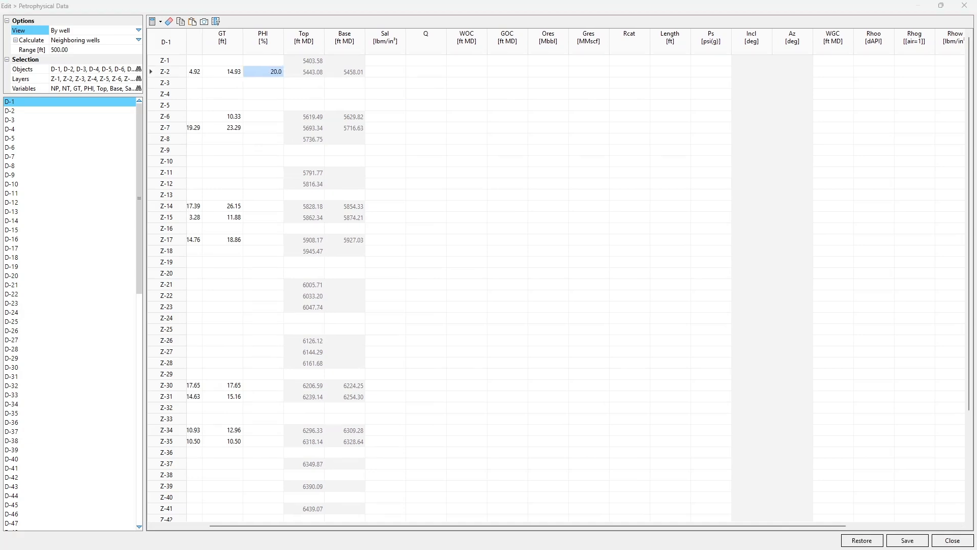
{"action": "left_click", "coordinate": [907, 540]}
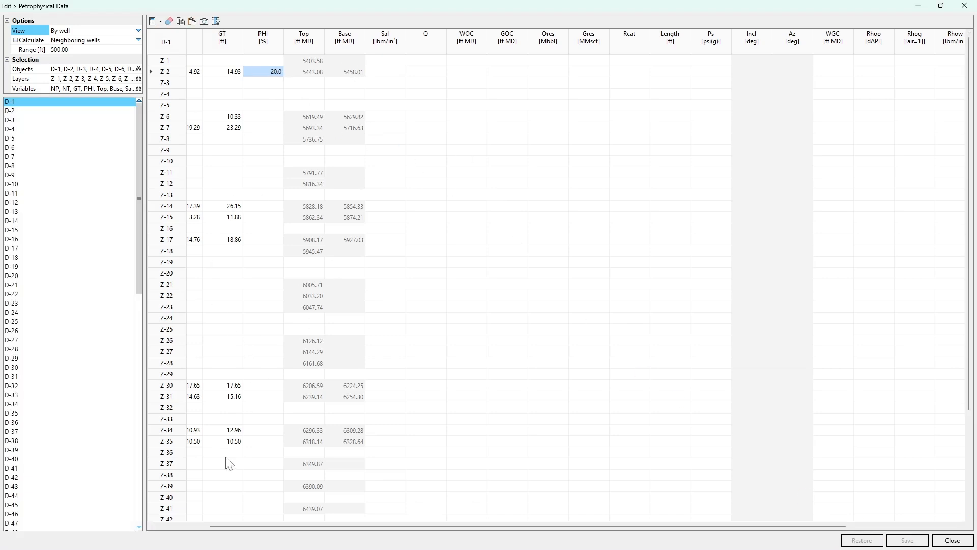
Check layer Z-2's calculated PV for well D-1 and close the petrophysical data editor
{"action": "left_click_drag", "start_coordinate": [236, 527], "coordinate": [347, 524]}
{"action": "left_click", "coordinate": [861, 73]}
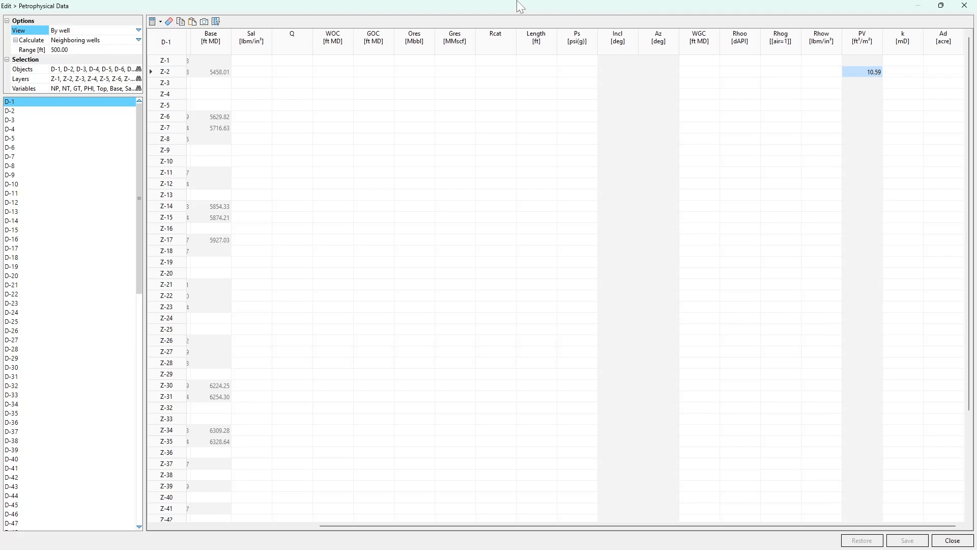
{"action": "left_click_drag", "start_coordinate": [380, 7], "coordinate": [231, 41]}
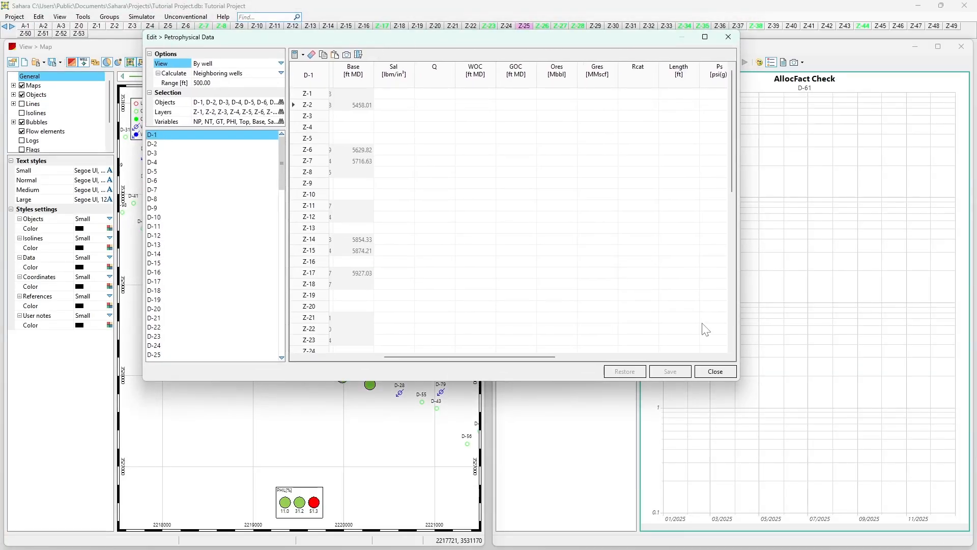
{"action": "left_click", "coordinate": [714, 371]}
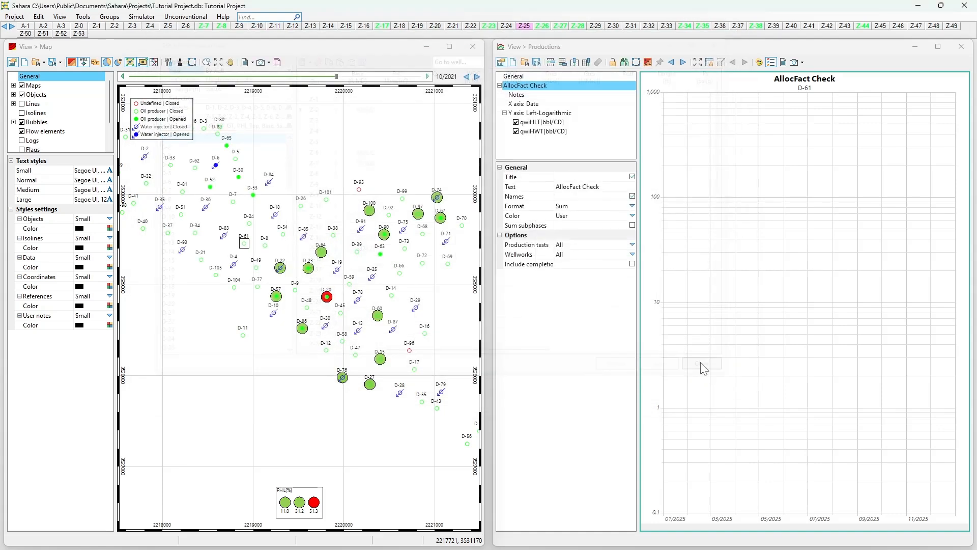
Search the variables for "pore vol", examine the petrophysical Pore Volume definition and its equation, and close the variable editor
{"action": "left_click", "coordinate": [39, 17]}
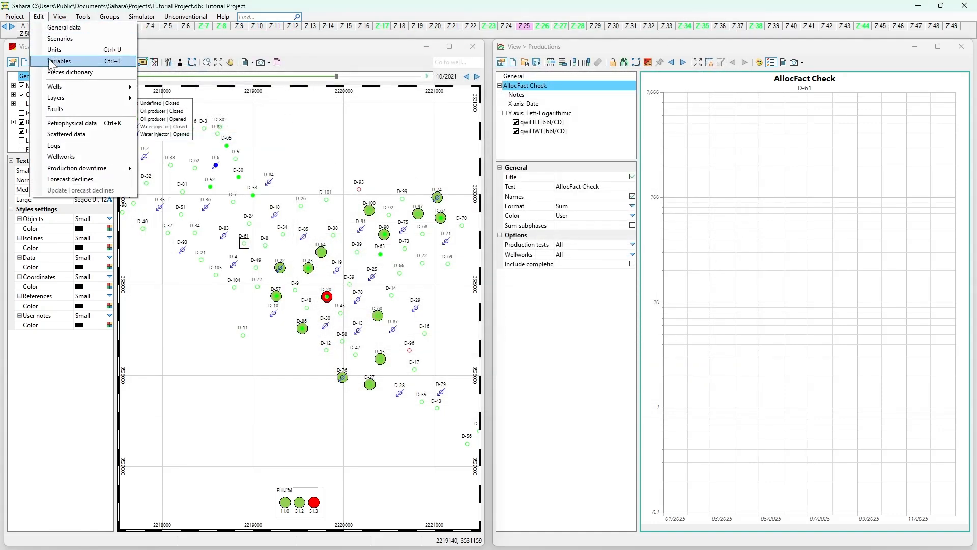
{"action": "left_click", "coordinate": [59, 60]}
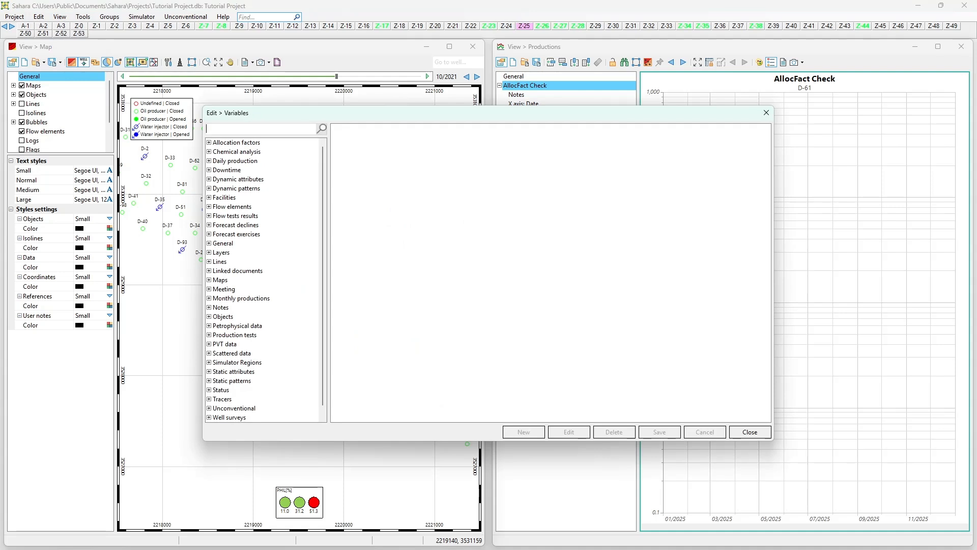
{"action": "type", "text": "pore cvo"}
{"action": "key", "text": "BackSpace"}
{"action": "key", "text": "BackSpace"}
{"action": "key", "text": "BackSpace"}
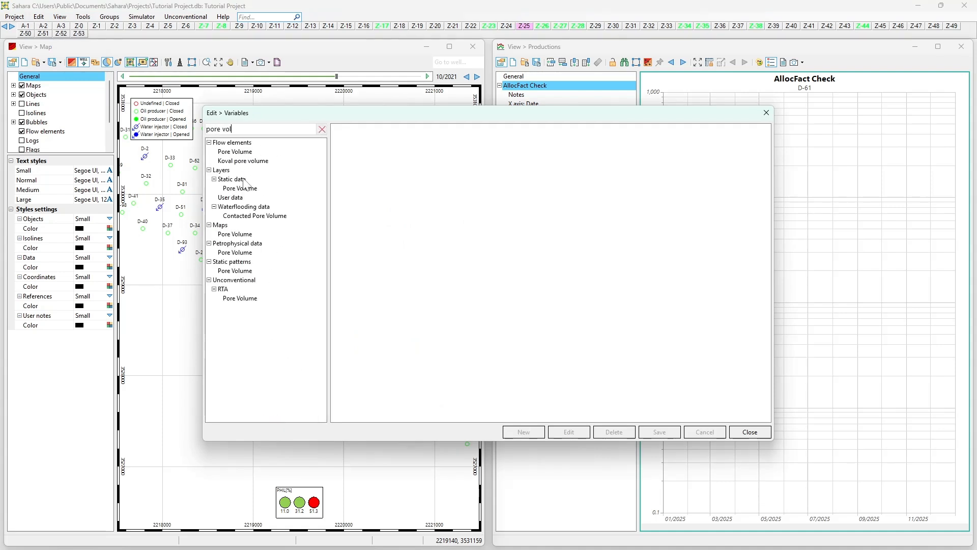
{"action": "left_click", "coordinate": [234, 253]}
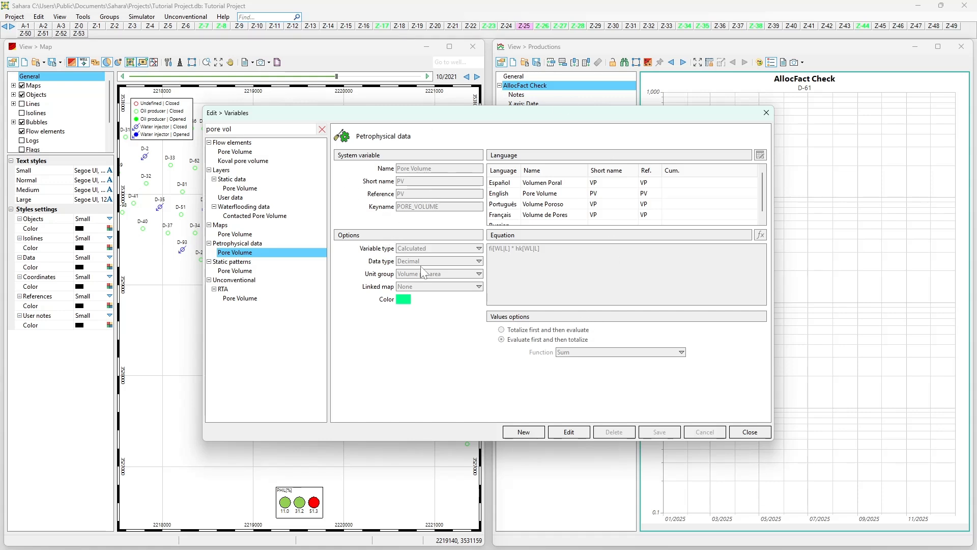
{"action": "left_click", "coordinate": [750, 433]}
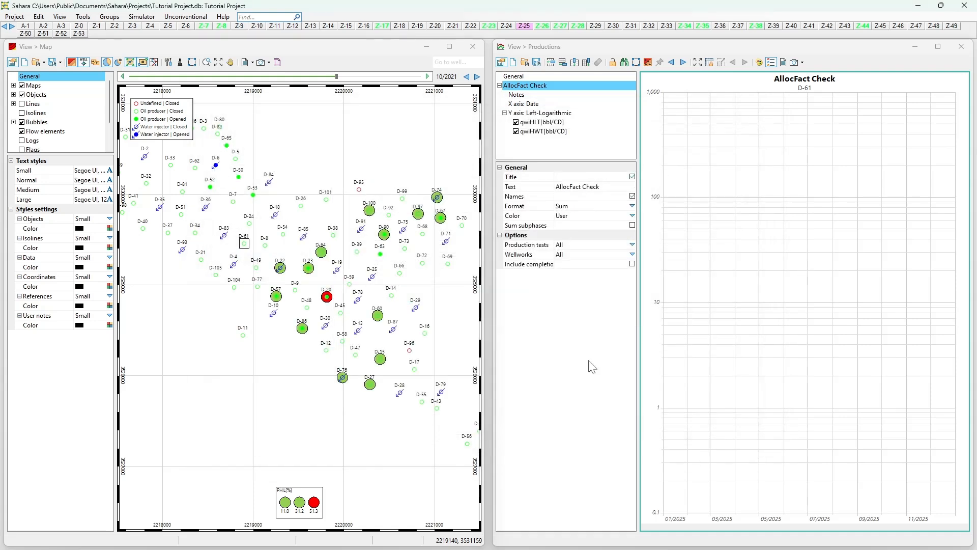
Open the petrophysical data editor for well D-61 and maximize its window
{"action": "left_click", "coordinate": [39, 16]}
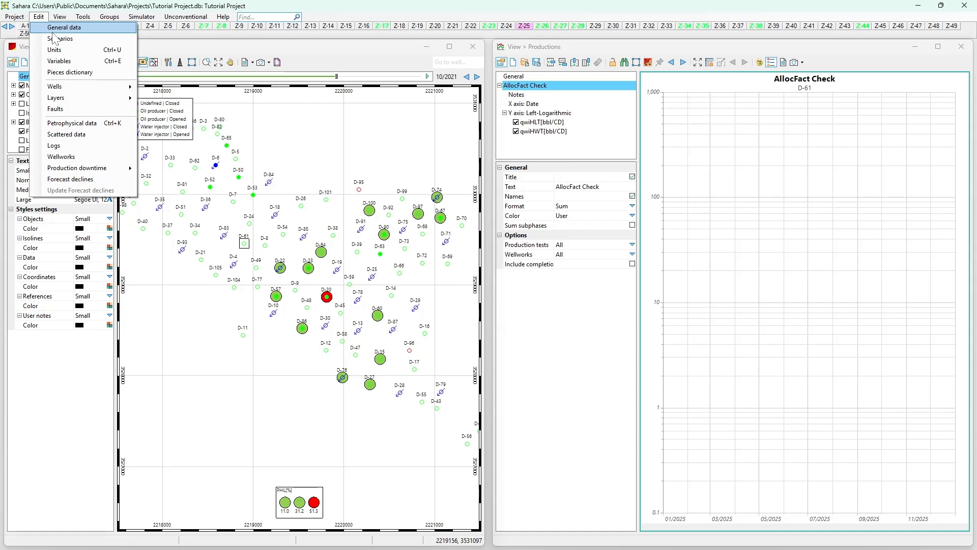
{"action": "left_click", "coordinate": [65, 127]}
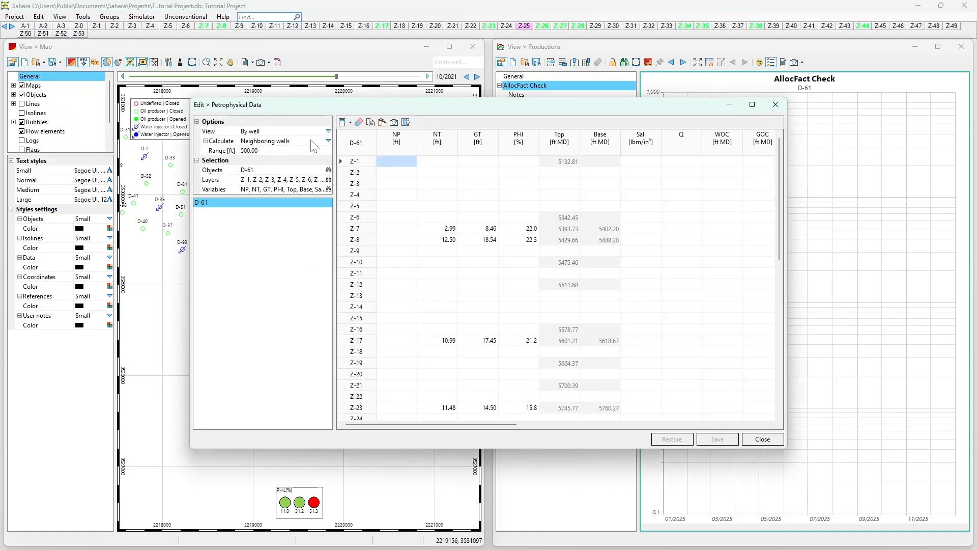
{"action": "double_click", "coordinate": [475, 109]}
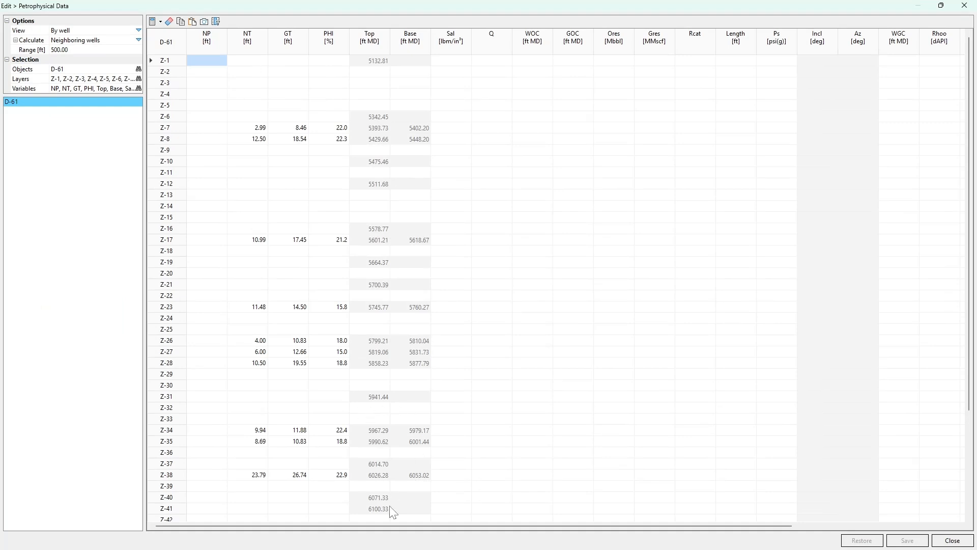
Examine well D-61's PHI and NT columns alongside the PV cells of layers Z-8 and Z-1
{"action": "left_click", "coordinate": [340, 41]}
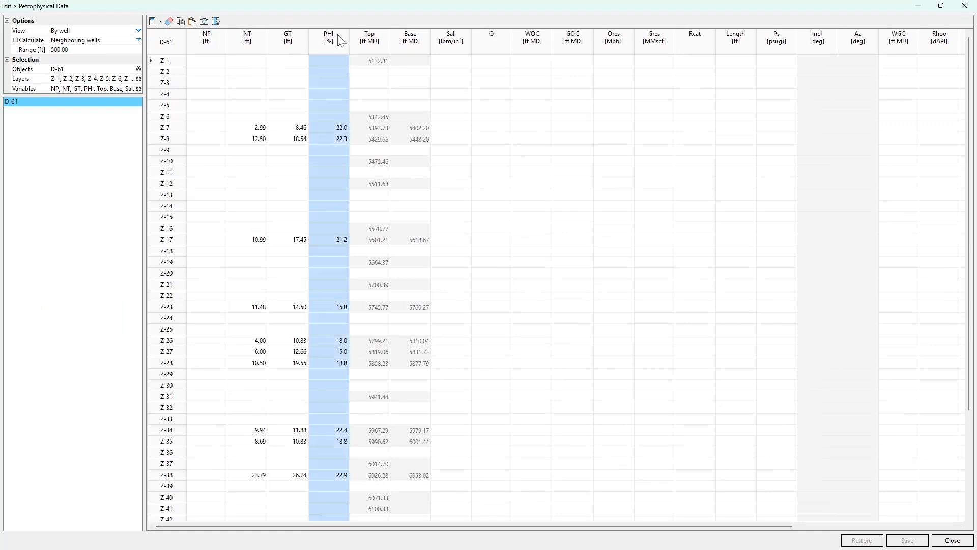
{"action": "left_click", "coordinate": [250, 39]}
{"action": "left_click_drag", "start_coordinate": [431, 527], "coordinate": [560, 526]}
{"action": "left_click", "coordinate": [914, 139]}
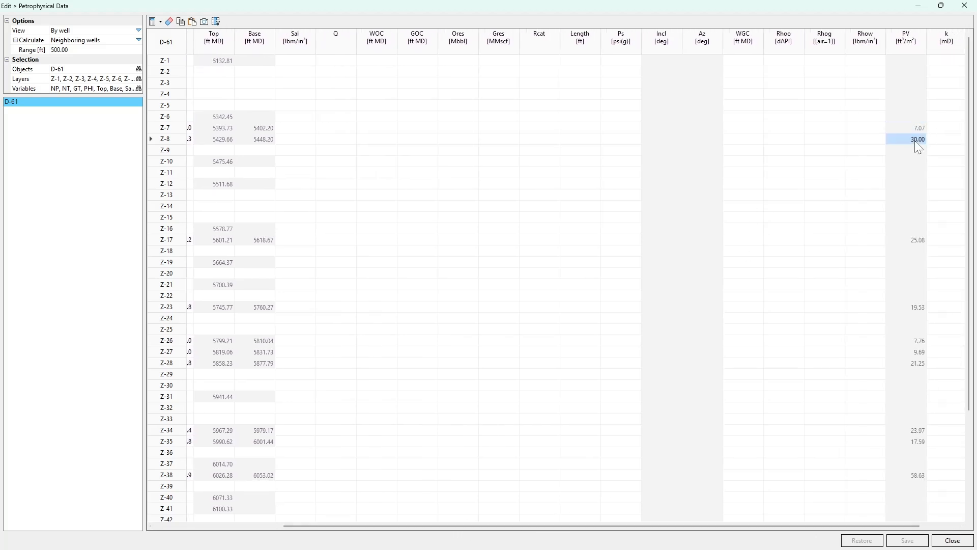
{"action": "left_click", "coordinate": [902, 61]}
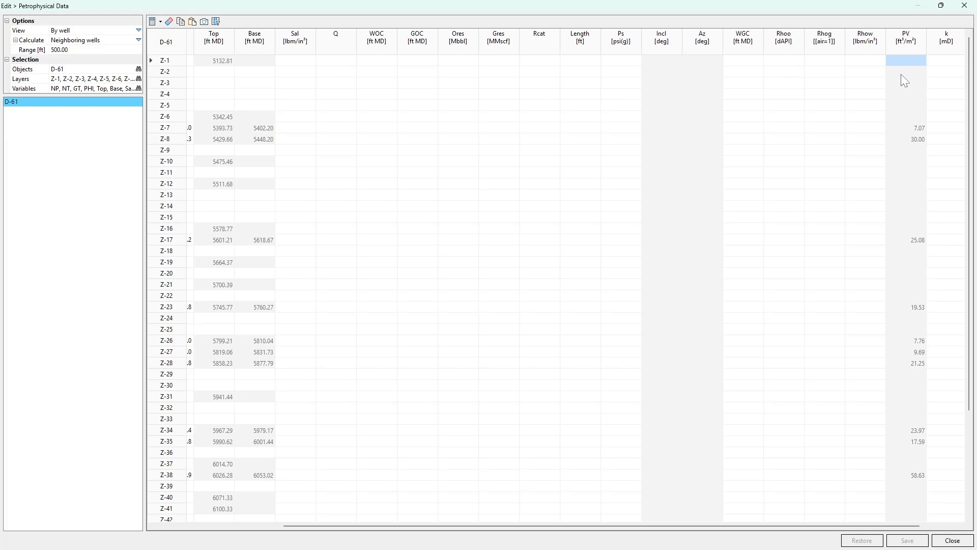
{"action": "left_click_drag", "start_coordinate": [559, 528], "coordinate": [350, 500]}
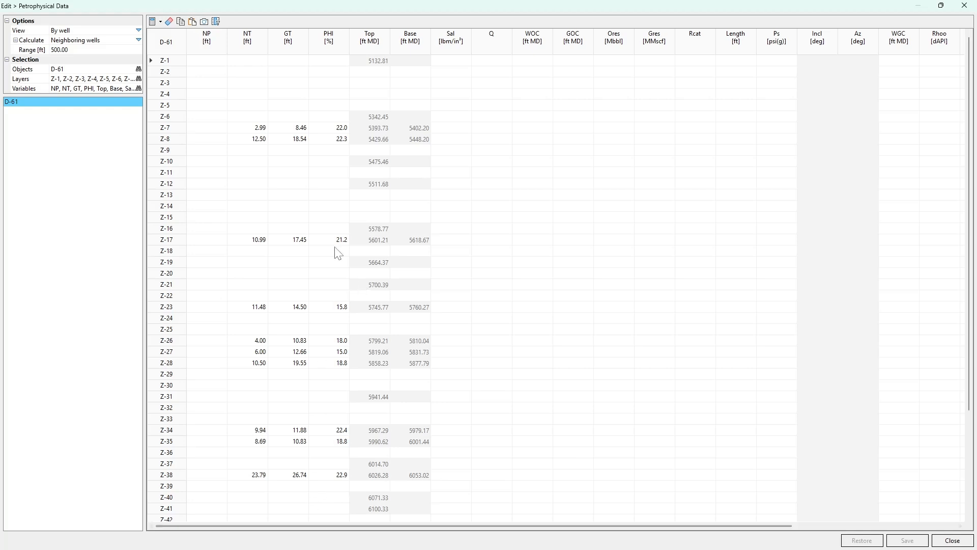
Add all unselected wells to the table's object selection
{"action": "left_click", "coordinate": [137, 31]}
{"action": "left_click", "coordinate": [138, 30]}
{"action": "left_click", "coordinate": [139, 69]}
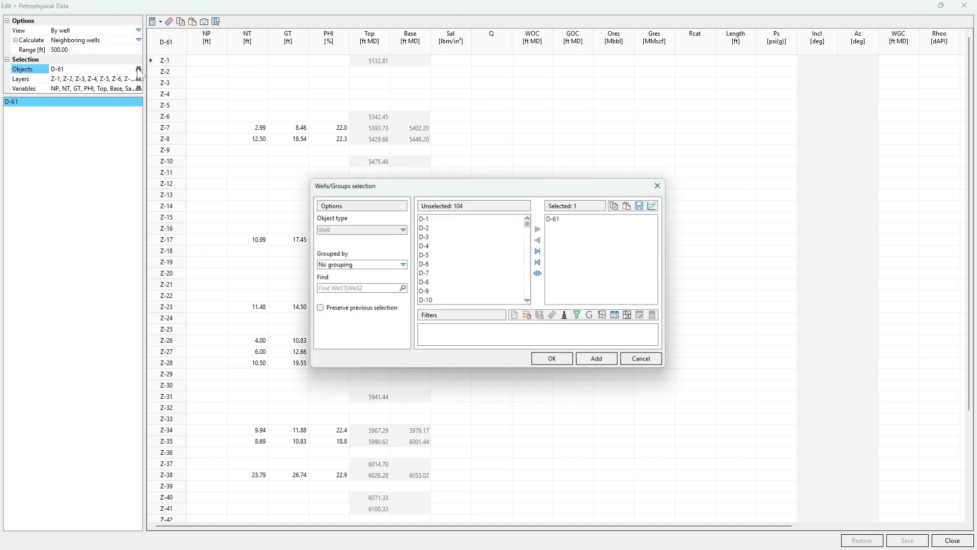
{"action": "left_click", "coordinate": [539, 251]}
{"action": "left_click", "coordinate": [553, 360]}
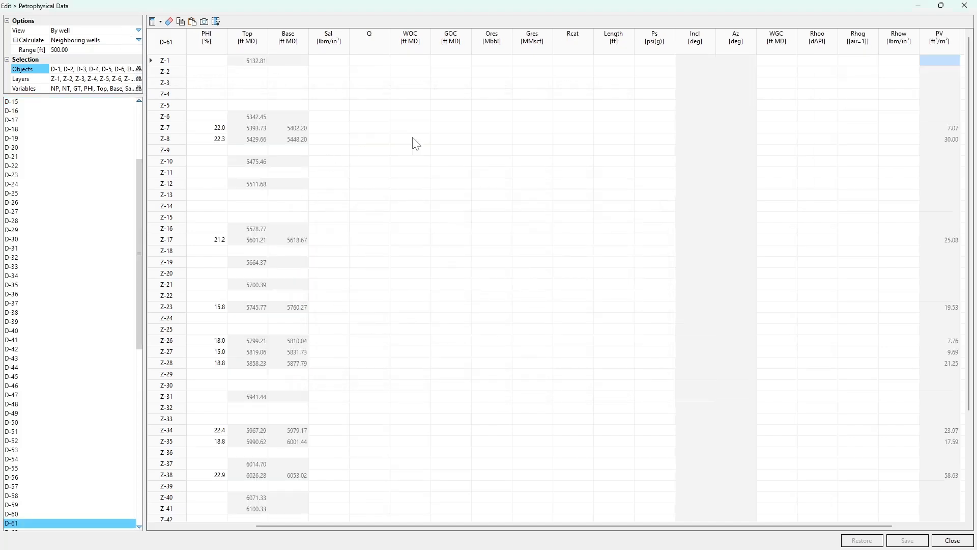
Switch the table view to By data type and show the well columns starting from D-1
{"action": "left_click", "coordinate": [139, 31]}
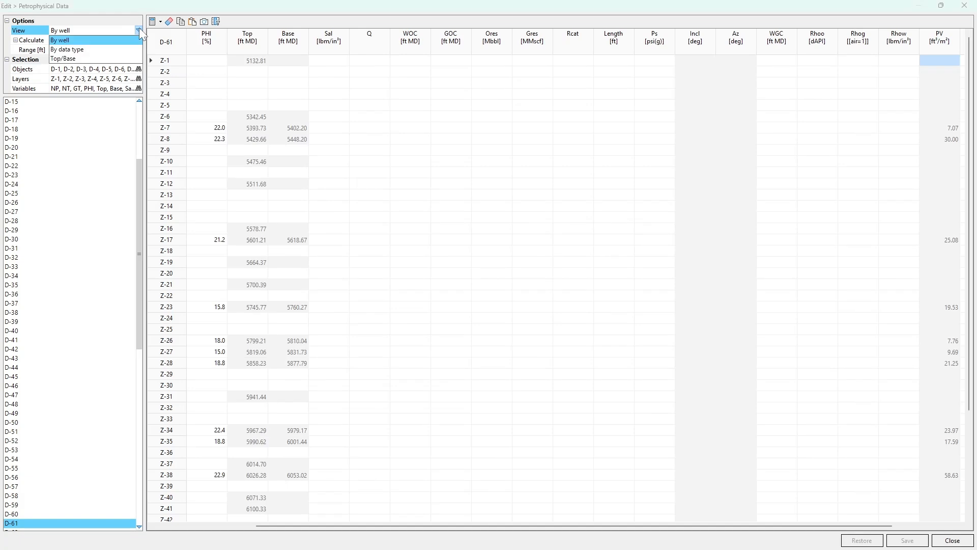
{"action": "left_click", "coordinate": [109, 49]}
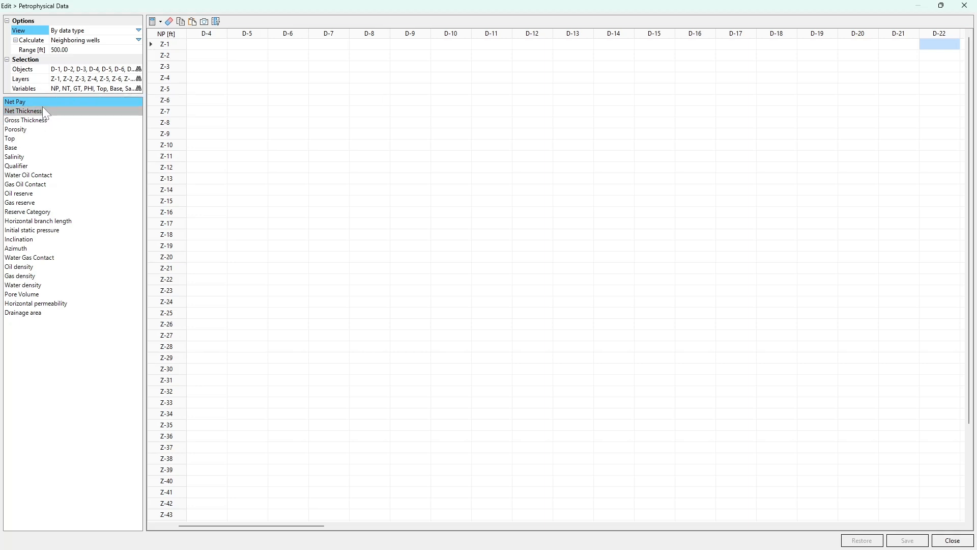
{"action": "left_click_drag", "start_coordinate": [264, 527], "coordinate": [221, 520]}
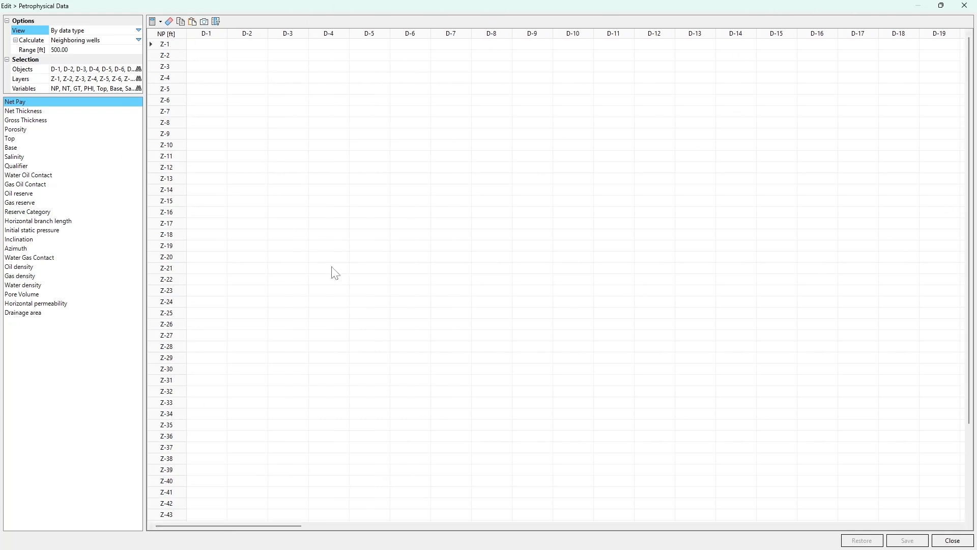
Review the Net Thickness values by layer and well, followed by the Porosity and Top data types
{"action": "left_click", "coordinate": [88, 113]}
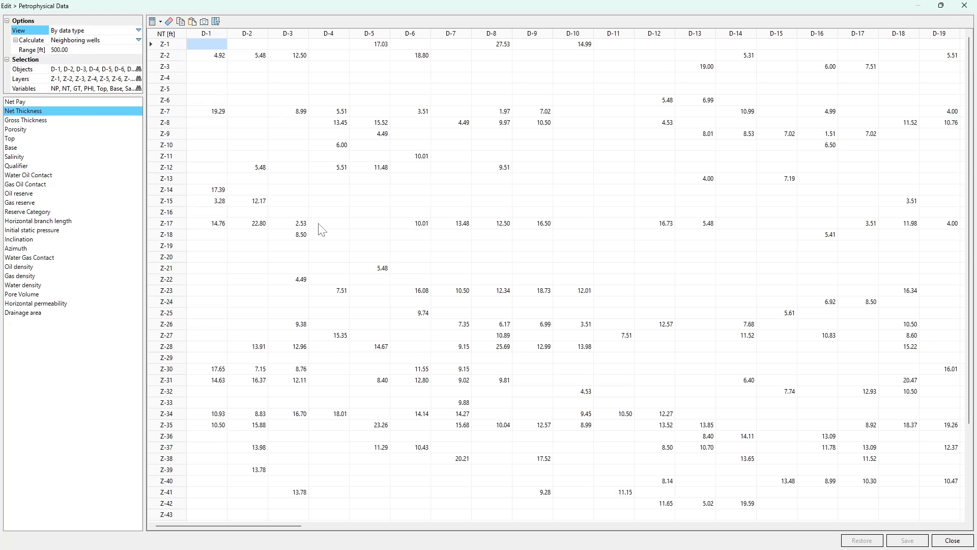
{"action": "scroll", "coordinate": [321, 230], "scroll_direction": "down", "scroll_amount": 3}
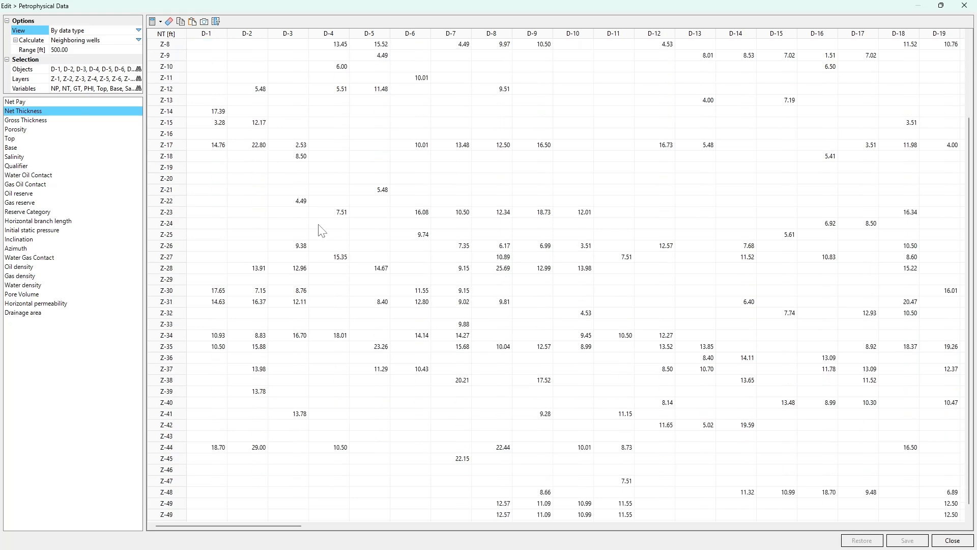
{"action": "scroll", "coordinate": [322, 230], "scroll_direction": "up", "scroll_amount": 3}
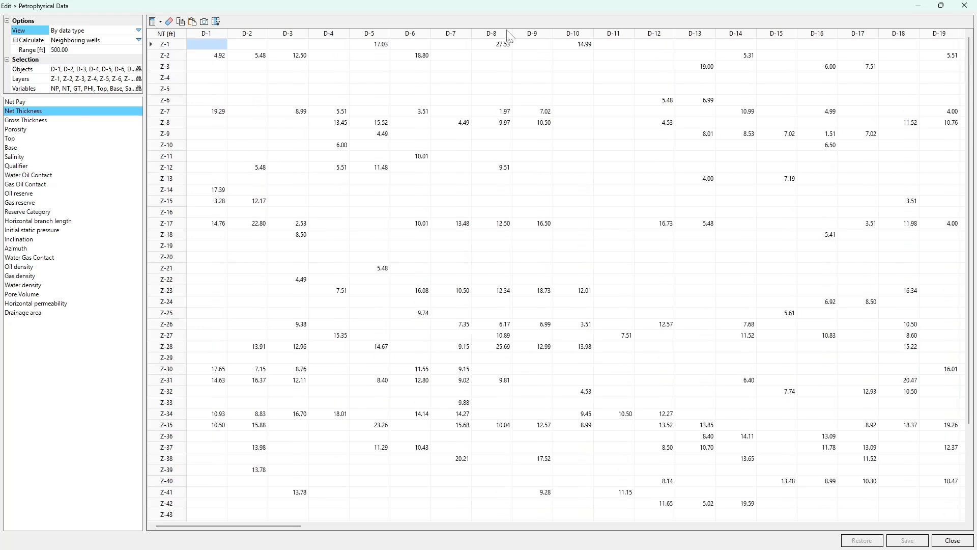
{"action": "left_click", "coordinate": [216, 58]}
{"action": "left_click", "coordinate": [24, 127]}
{"action": "left_click", "coordinate": [24, 138]}
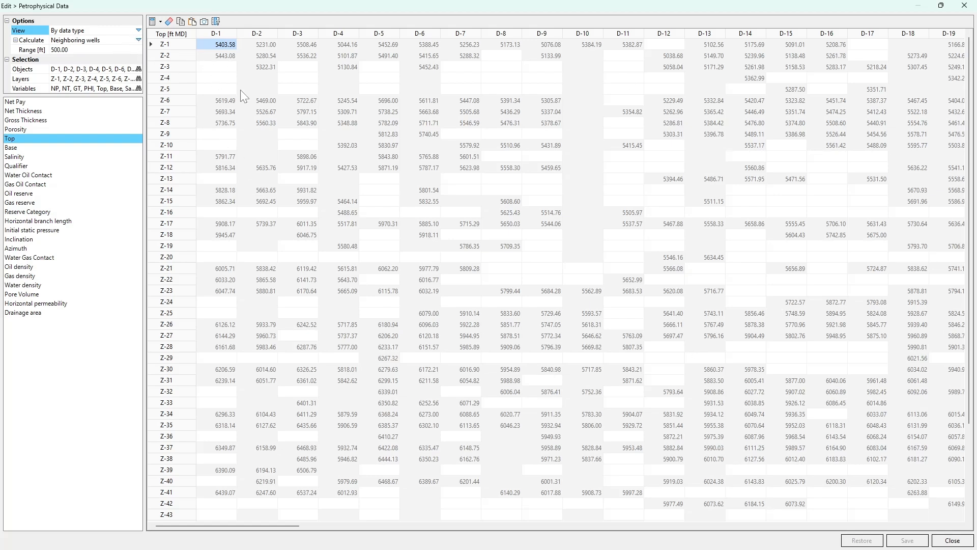
Add Oil saturation, Water saturation and Gas saturation to the table's variable selection
{"action": "left_click", "coordinate": [139, 88]}
{"action": "scroll", "coordinate": [470, 231], "scroll_direction": "down", "scroll_amount": 4}
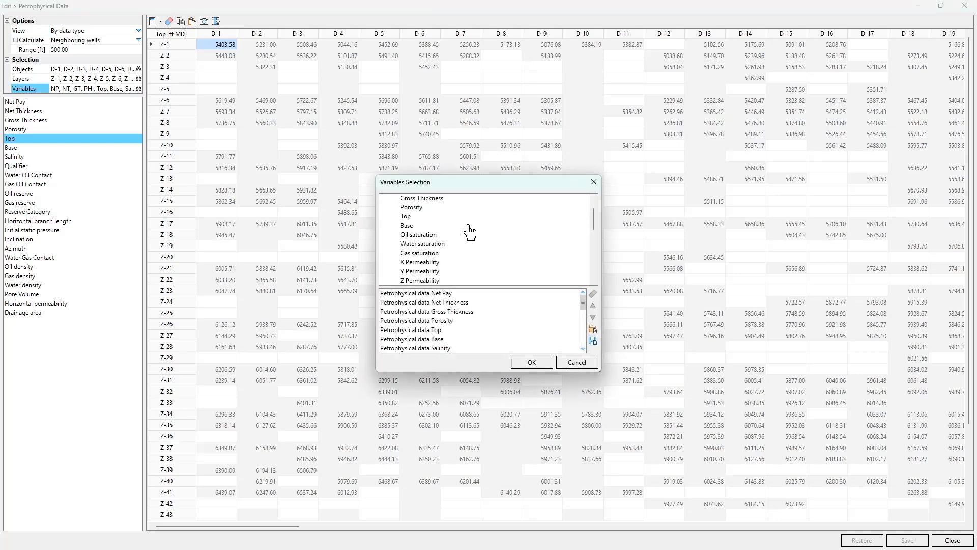
{"action": "scroll", "coordinate": [469, 231], "scroll_direction": "down", "scroll_amount": 2}
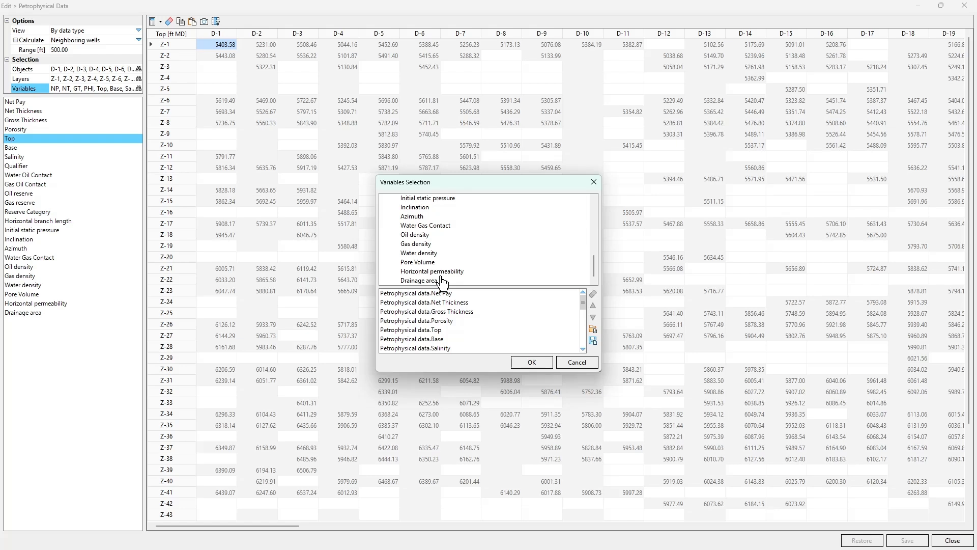
{"action": "scroll", "coordinate": [427, 269], "scroll_direction": "up", "scroll_amount": 2}
{"action": "scroll", "coordinate": [425, 265], "scroll_direction": "down", "scroll_amount": 2}
{"action": "scroll", "coordinate": [421, 260], "scroll_direction": "up", "scroll_amount": 2}
{"action": "scroll", "coordinate": [421, 259], "scroll_direction": "up", "scroll_amount": 1}
{"action": "left_click", "coordinate": [420, 227]}
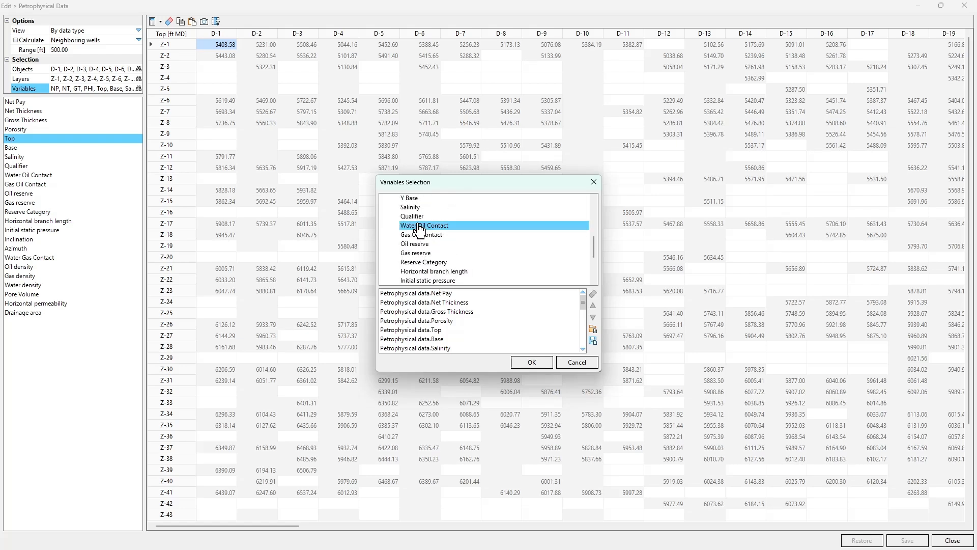
{"action": "scroll", "coordinate": [421, 229], "scroll_direction": "up", "scroll_amount": 4}
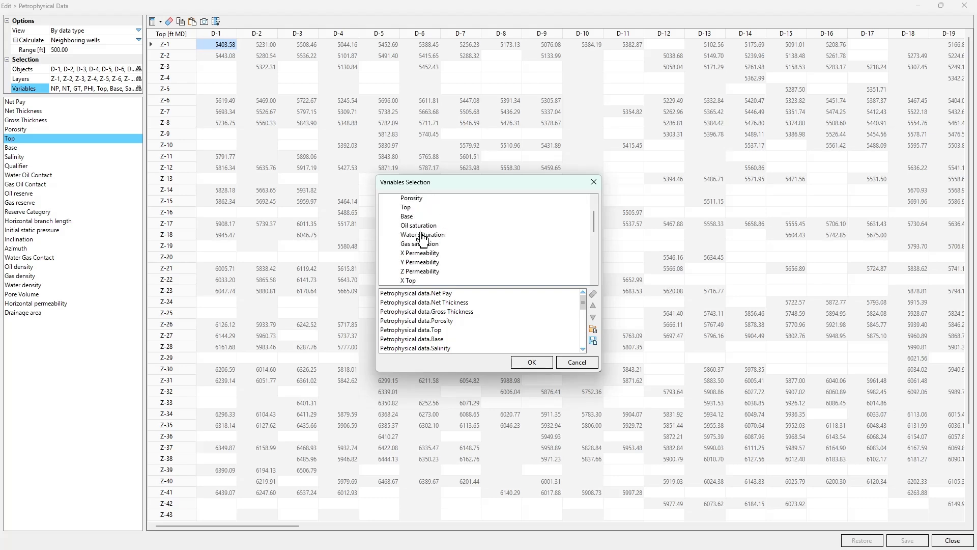
{"action": "left_click", "coordinate": [417, 227]}
{"action": "left_click", "coordinate": [417, 235]}
{"action": "left_click", "coordinate": [418, 245]}
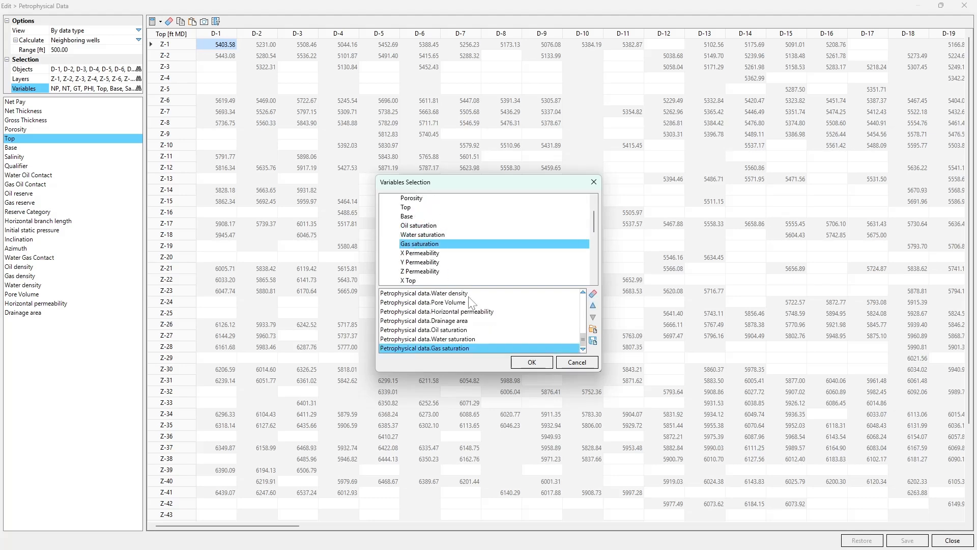
{"action": "left_click", "coordinate": [533, 364]}
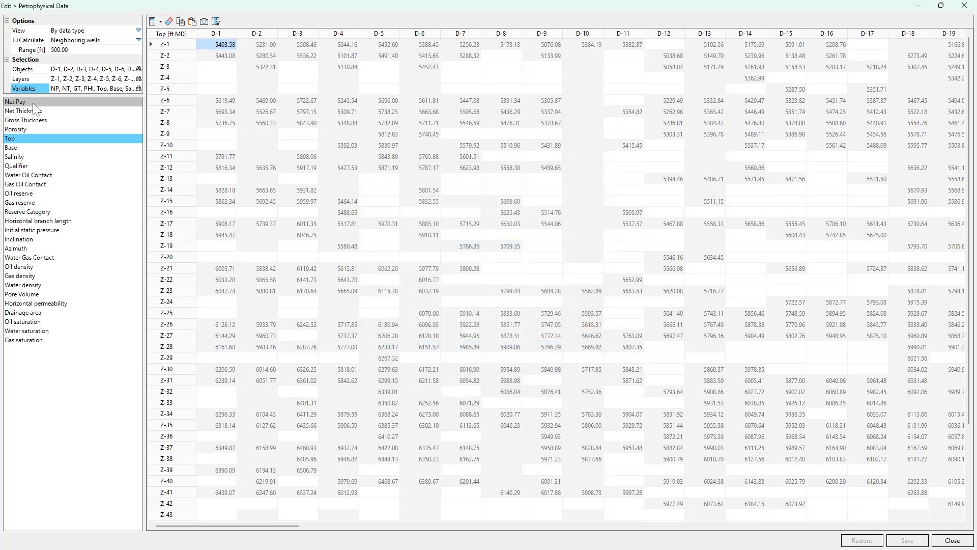
Review the tables of the Oil, Water and Gas saturation data types, along with Drainage area
{"action": "left_click", "coordinate": [38, 322]}
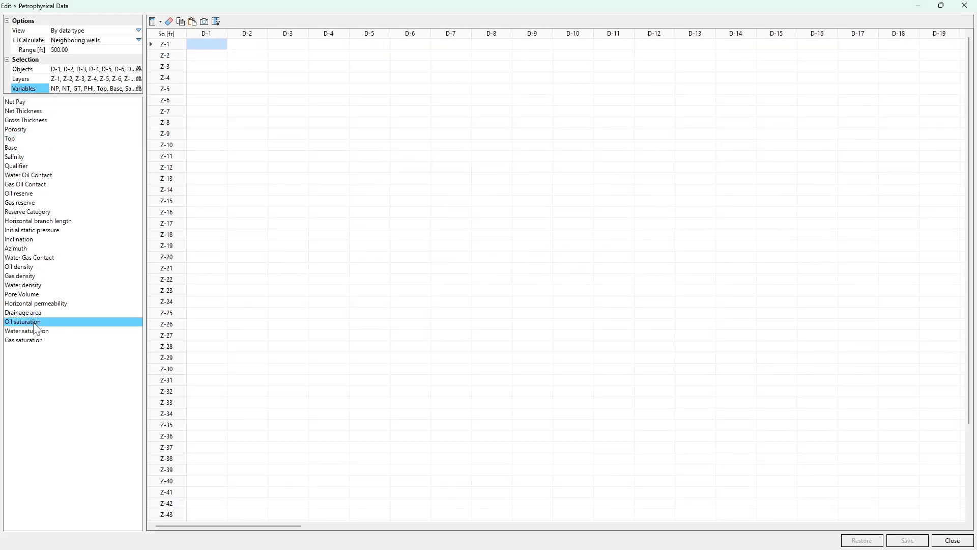
{"action": "left_click", "coordinate": [33, 331]}
{"action": "left_click", "coordinate": [35, 340]}
{"action": "left_click", "coordinate": [40, 332]}
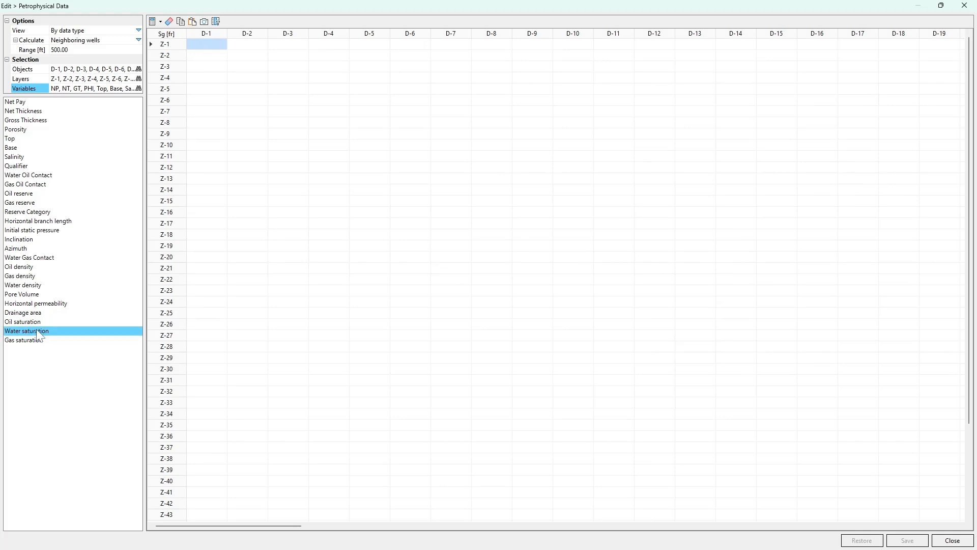
{"action": "left_click", "coordinate": [35, 323]}
{"action": "left_click", "coordinate": [33, 332]}
{"action": "left_click", "coordinate": [34, 340]}
{"action": "left_click", "coordinate": [33, 332]}
{"action": "left_click", "coordinate": [35, 322]}
{"action": "left_click", "coordinate": [37, 313]}
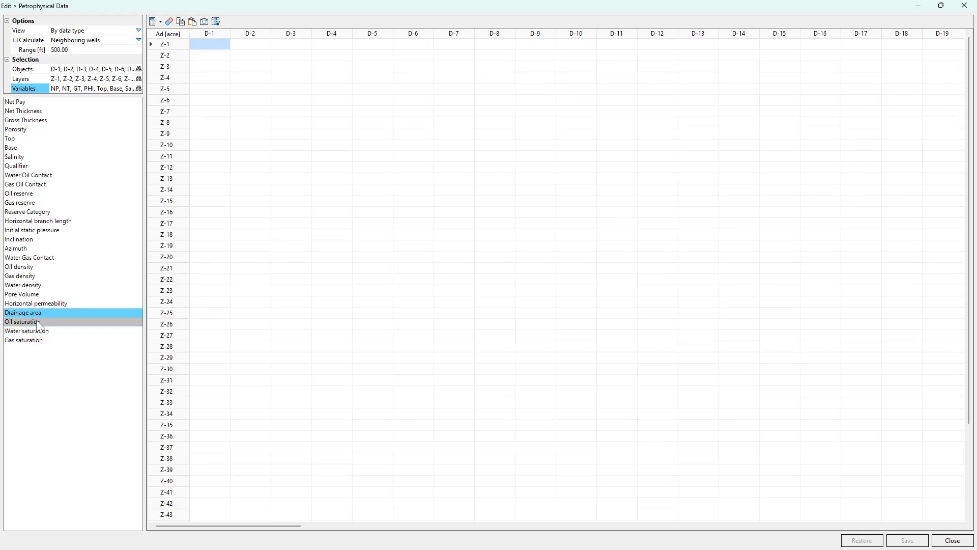
{"action": "left_click", "coordinate": [38, 331]}
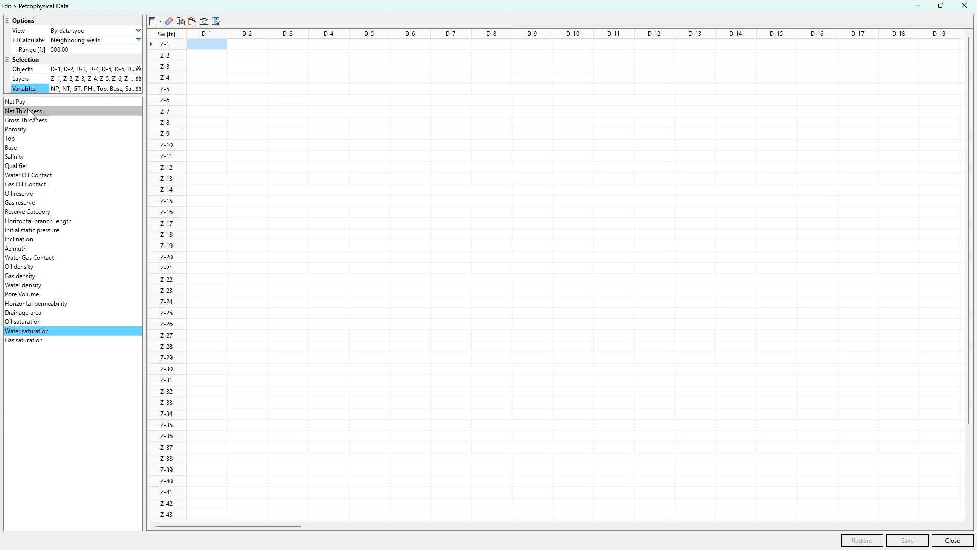
Review the Gross Thickness and Porosity tables across the wells, examining well D-20's porosity column
{"action": "left_click", "coordinate": [22, 121]}
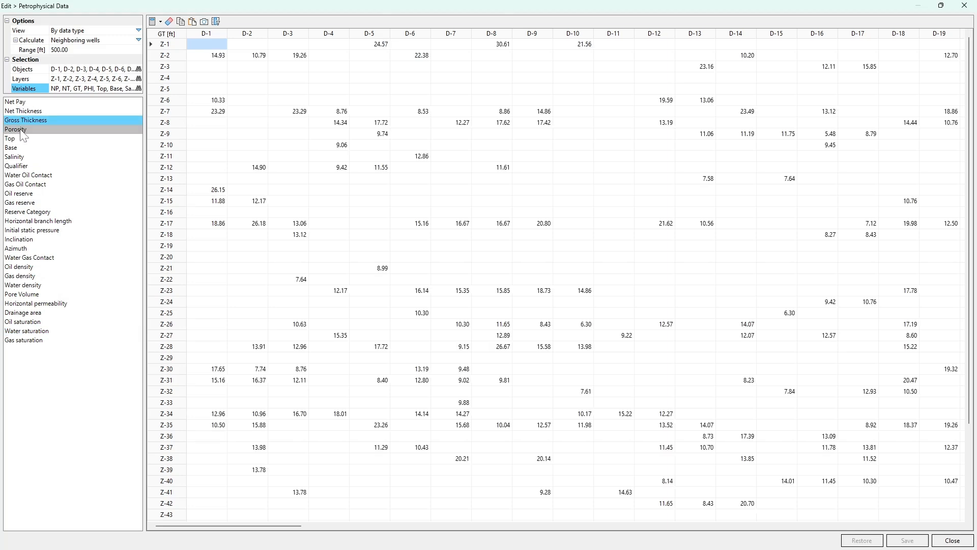
{"action": "left_click", "coordinate": [22, 131]}
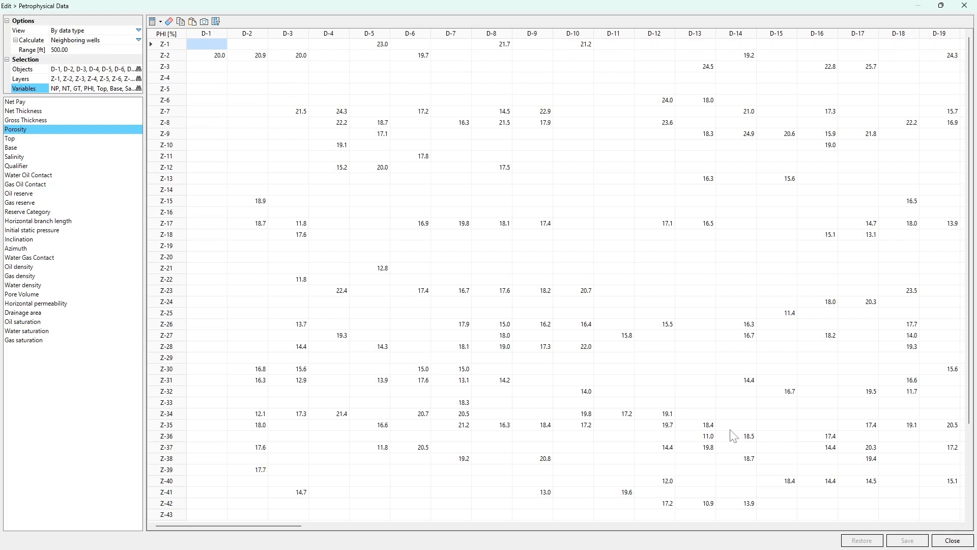
{"action": "left_click", "coordinate": [420, 523]}
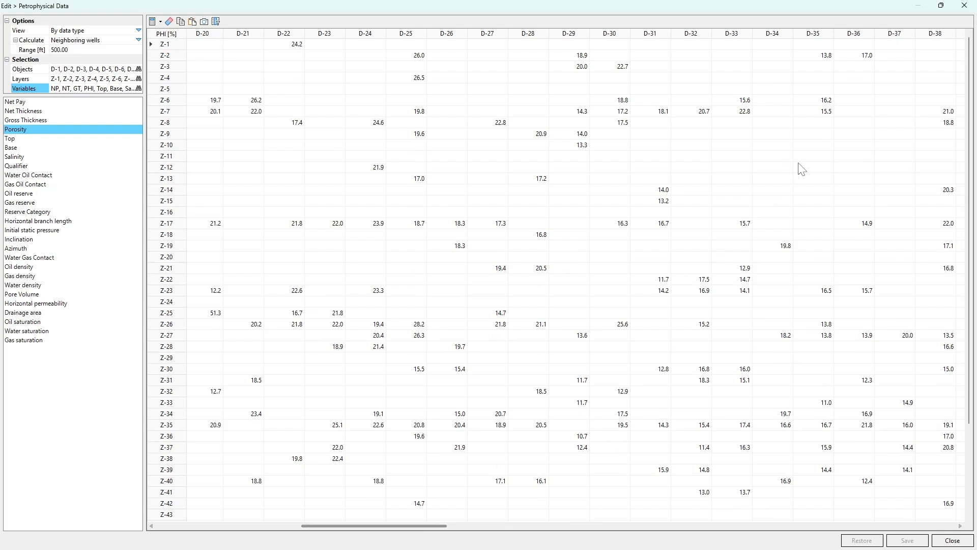
{"action": "left_click", "coordinate": [215, 33]}
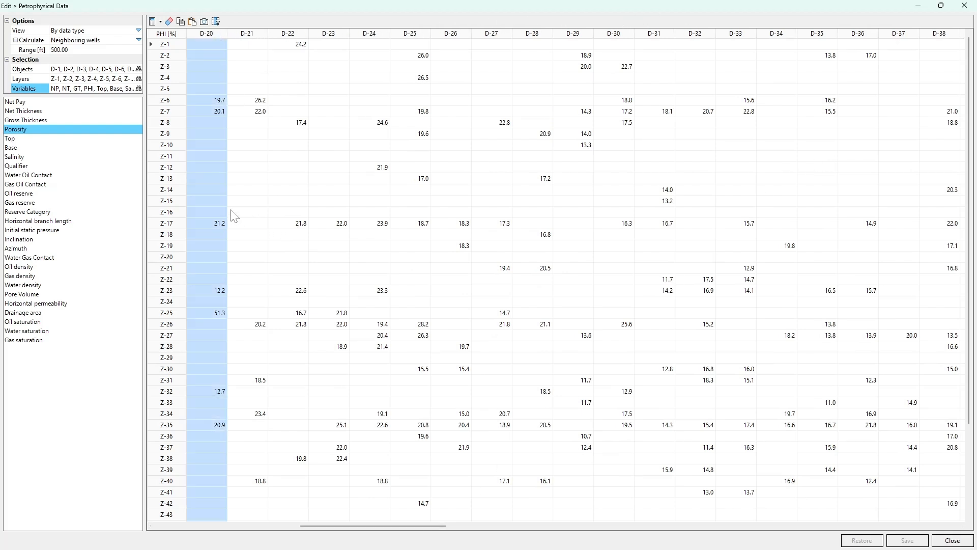
Clear the porosity value of layer Z-25 in well D-20 and save the table
{"action": "left_click", "coordinate": [197, 314]}
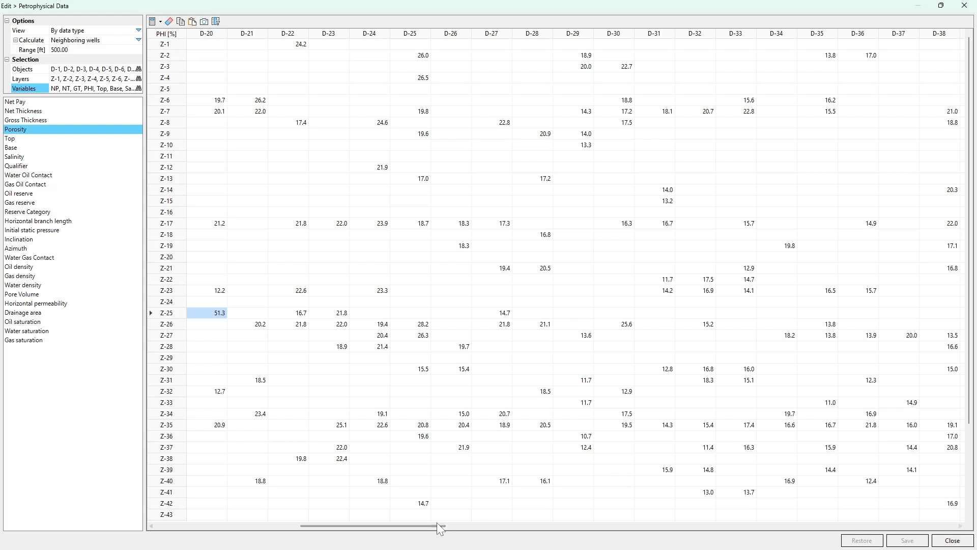
{"action": "left_click_drag", "start_coordinate": [428, 525], "coordinate": [412, 518]}
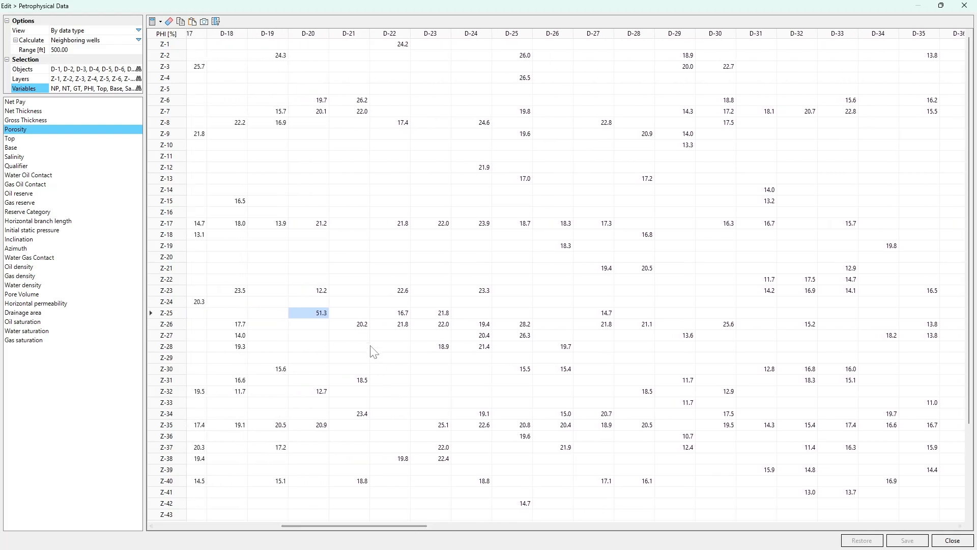
{"action": "key", "text": "F2"}
{"action": "key", "text": "Return"}
{"action": "left_click", "coordinate": [311, 310]}
{"action": "left_click_drag", "start_coordinate": [377, 526], "coordinate": [370, 525]}
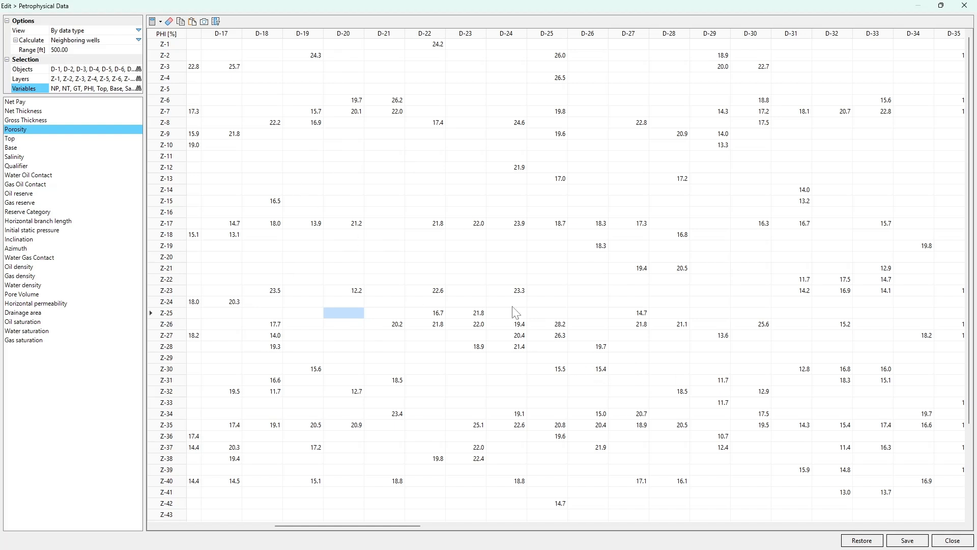
{"action": "left_click", "coordinate": [916, 541]}
{"action": "left_click", "coordinate": [908, 541]}
Close the petrophysical data editor and select well D-20 on the map
{"action": "double_click", "coordinate": [575, 9]}
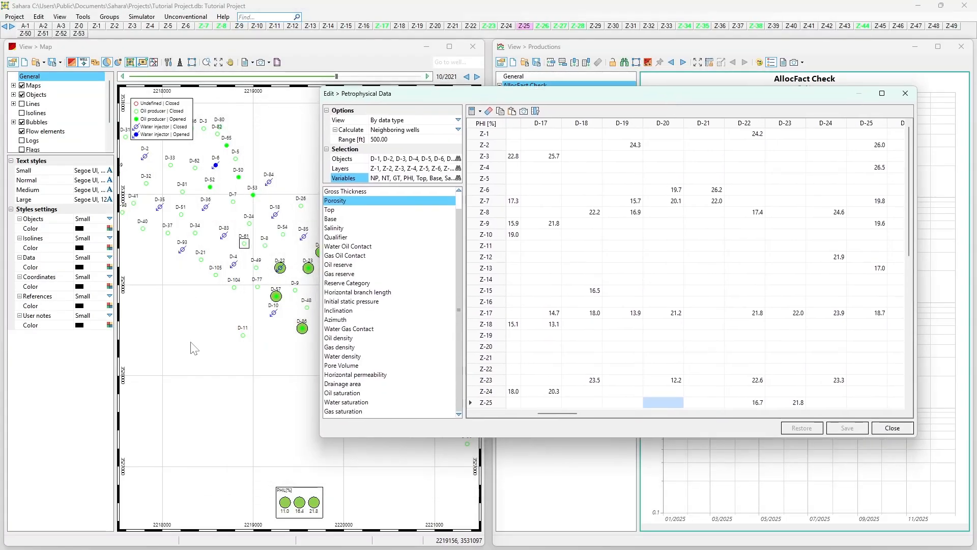
{"action": "left_click", "coordinate": [876, 426]}
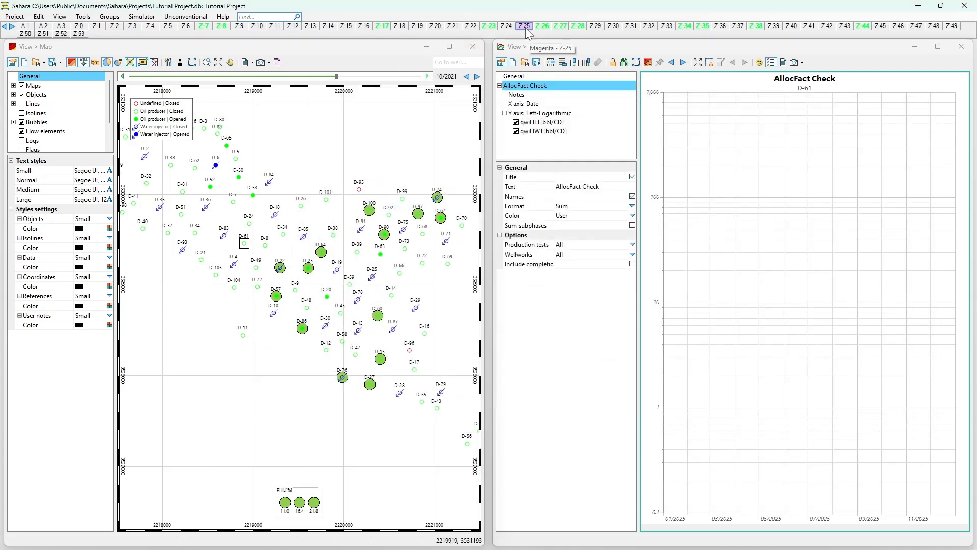
{"action": "scroll", "coordinate": [289, 274], "scroll_direction": "up", "scroll_amount": 1}
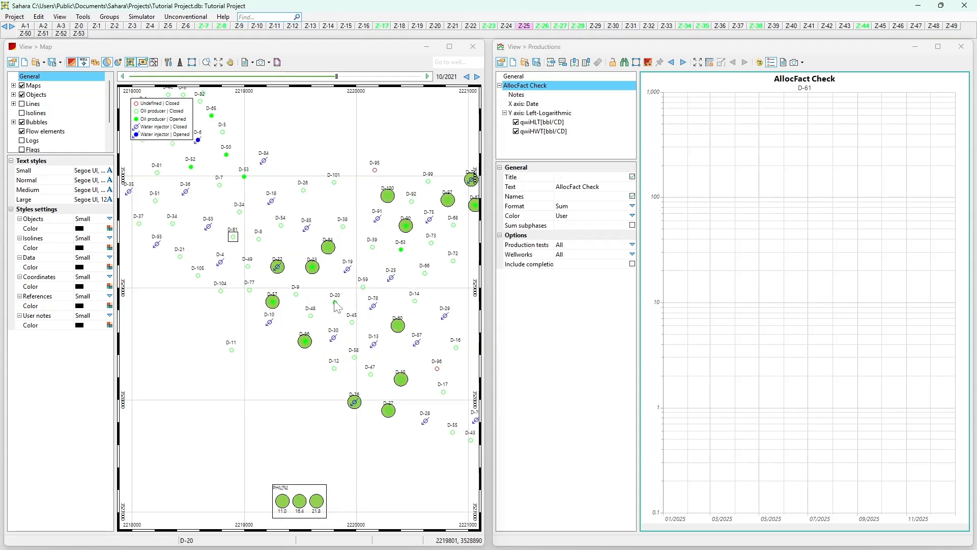
{"action": "left_click_drag", "start_coordinate": [334, 301], "coordinate": [299, 277]}
{"action": "scroll", "coordinate": [318, 294], "scroll_direction": "up", "scroll_amount": 1}
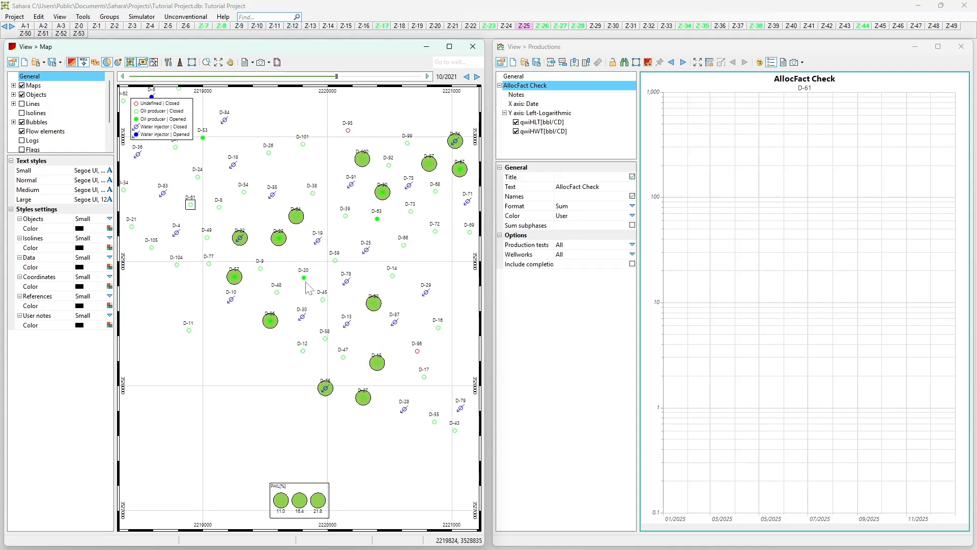
{"action": "left_click", "coordinate": [304, 278]}
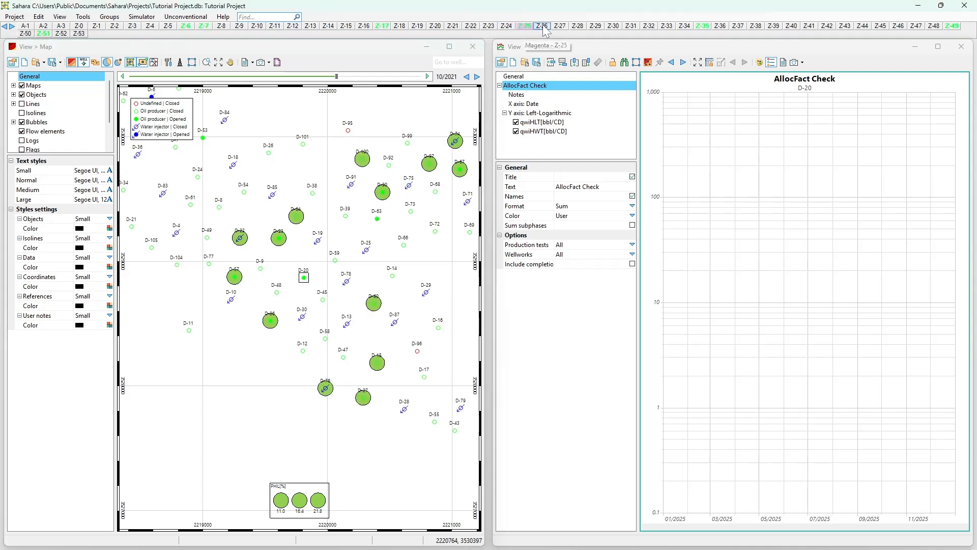
Compare the map's porosity bubbles for layers Z-28 to Z-32, ending back on layer Z-25
{"action": "left_click", "coordinate": [577, 26]}
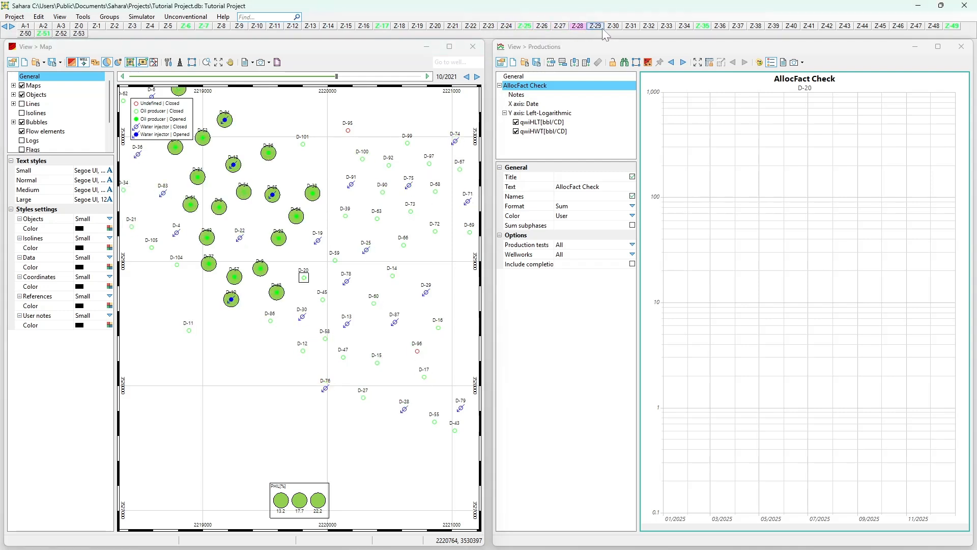
{"action": "left_click", "coordinate": [602, 28]}
{"action": "left_click", "coordinate": [618, 29]}
{"action": "left_click", "coordinate": [629, 28]}
{"action": "left_click", "coordinate": [647, 28]}
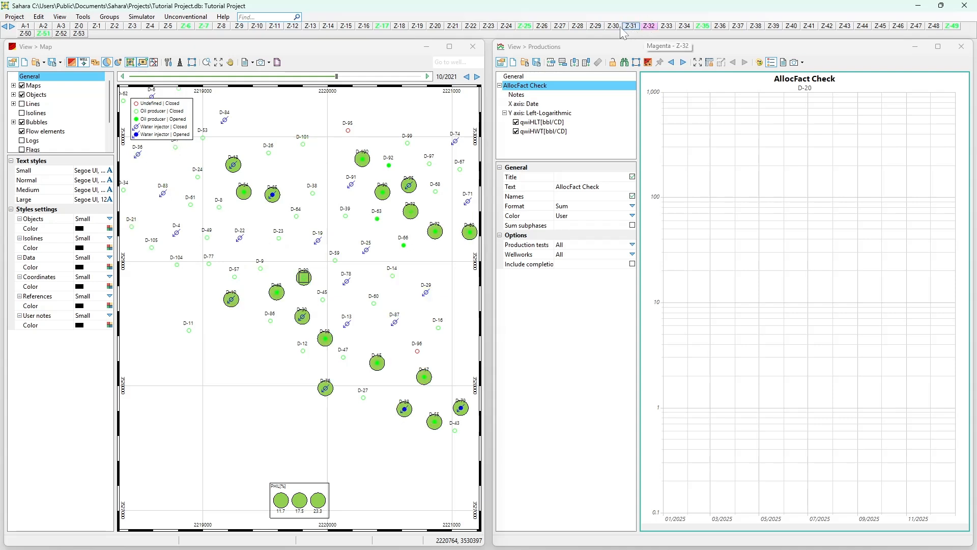
{"action": "left_click", "coordinate": [525, 26]}
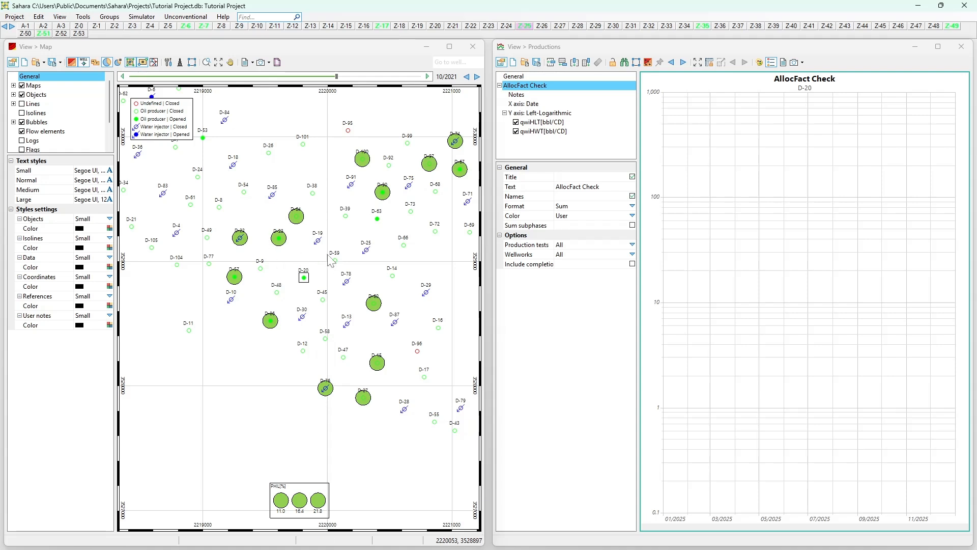
Reopen the petrophysical data editor for well D-20 and switch its view to Top/Base
{"action": "left_click", "coordinate": [38, 17]}
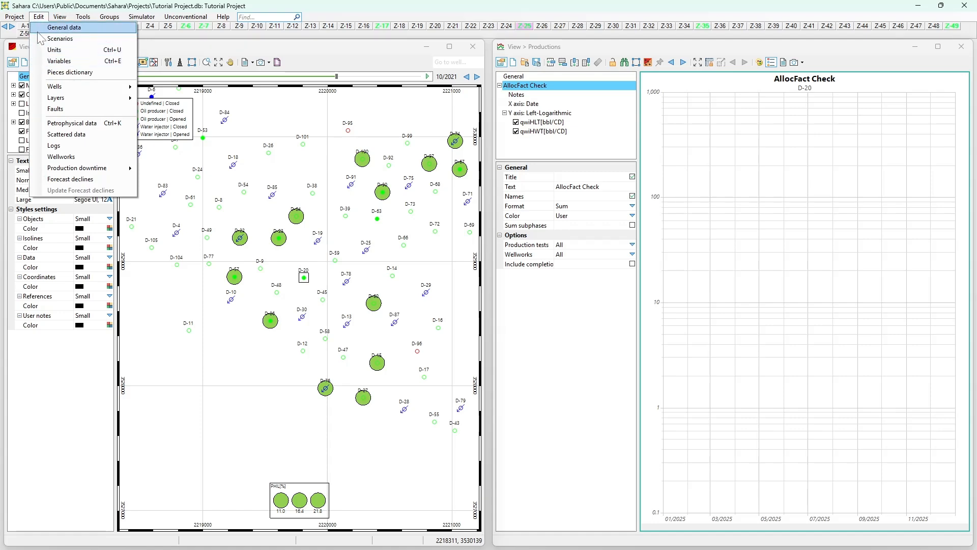
{"action": "left_click", "coordinate": [64, 123]}
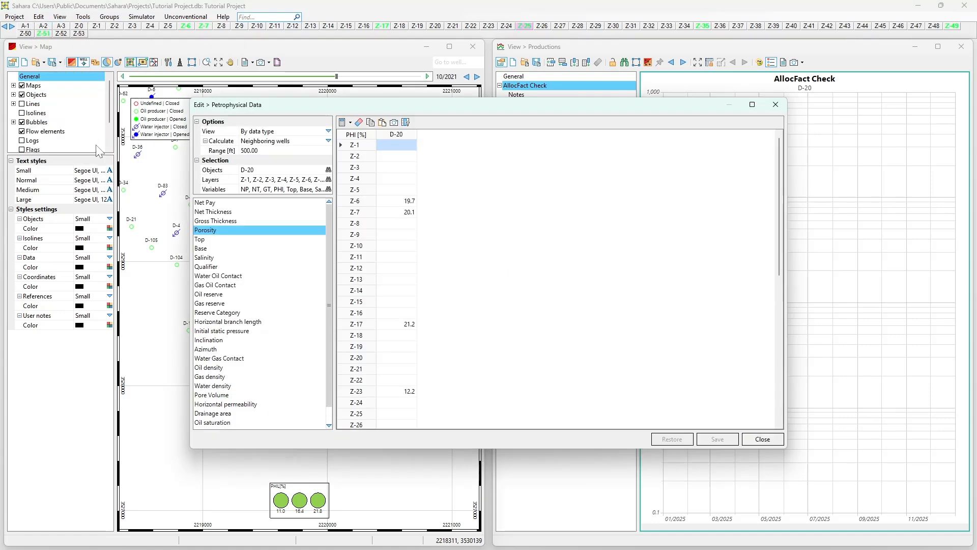
{"action": "left_click", "coordinate": [328, 131]}
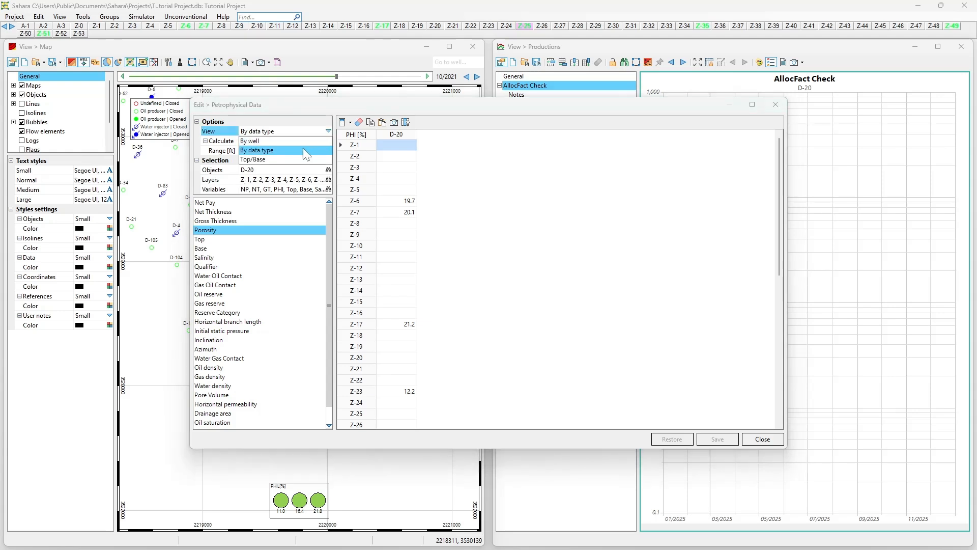
{"action": "left_click", "coordinate": [279, 159]}
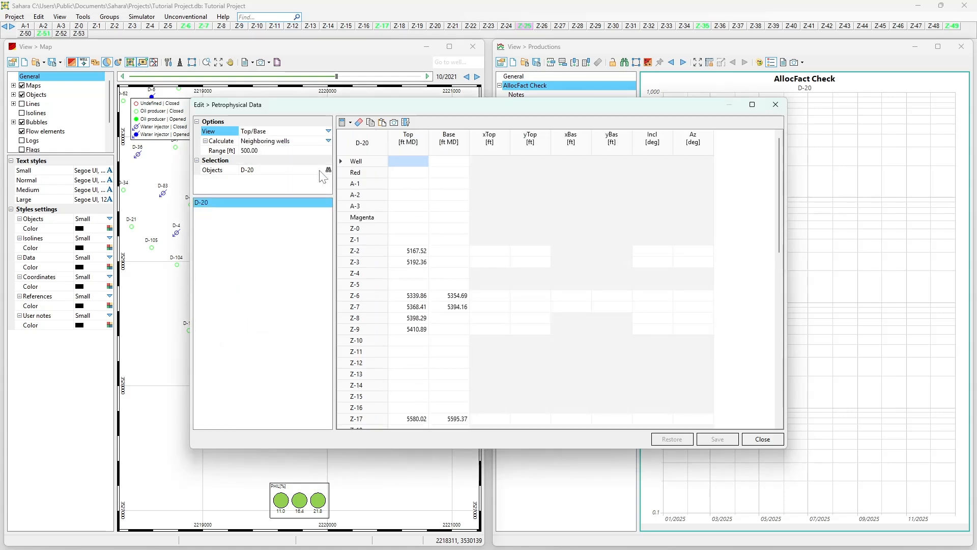
Examine well D-20's Top and Base depths by layer, including the Red, A-3, Z-2 and Z-3 rows
{"action": "left_click", "coordinate": [413, 171]}
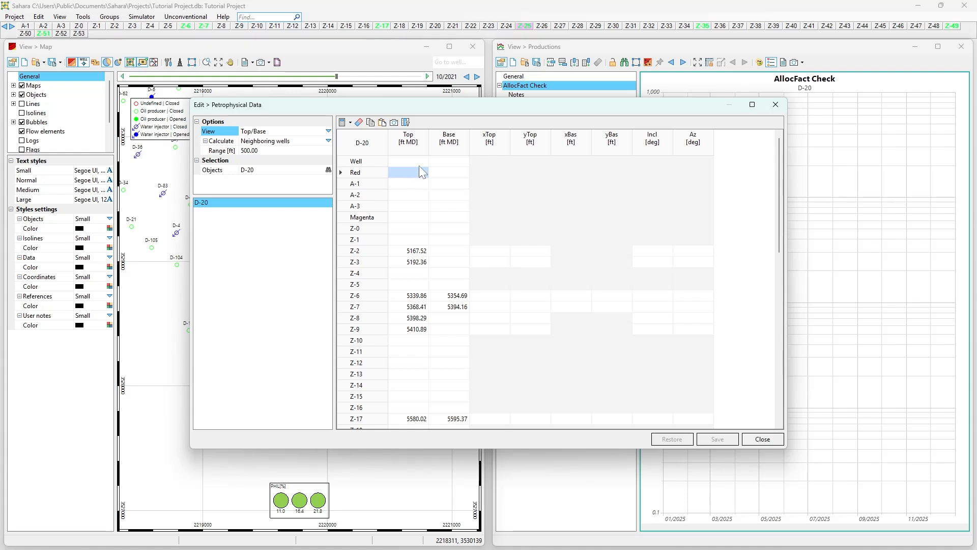
{"action": "left_click", "coordinate": [417, 203]}
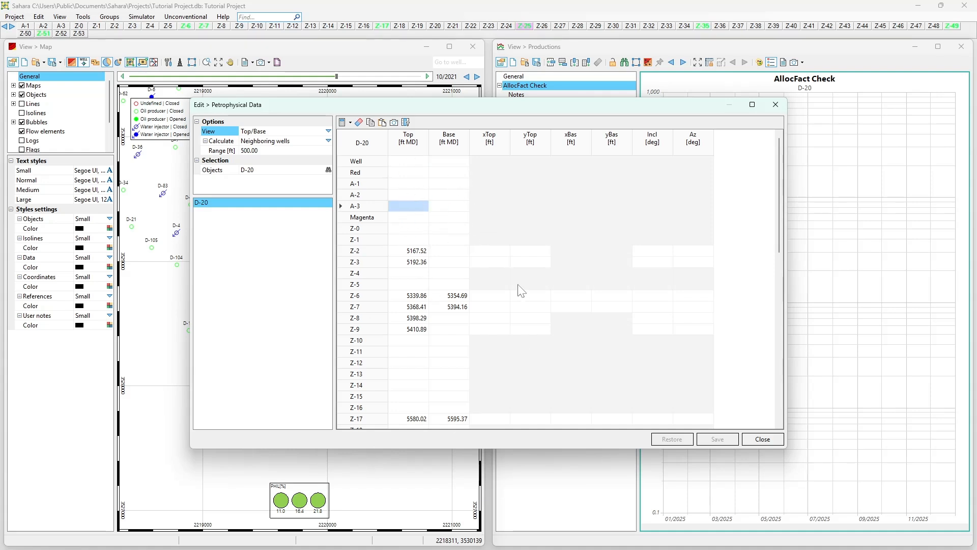
{"action": "left_click", "coordinate": [421, 254]}
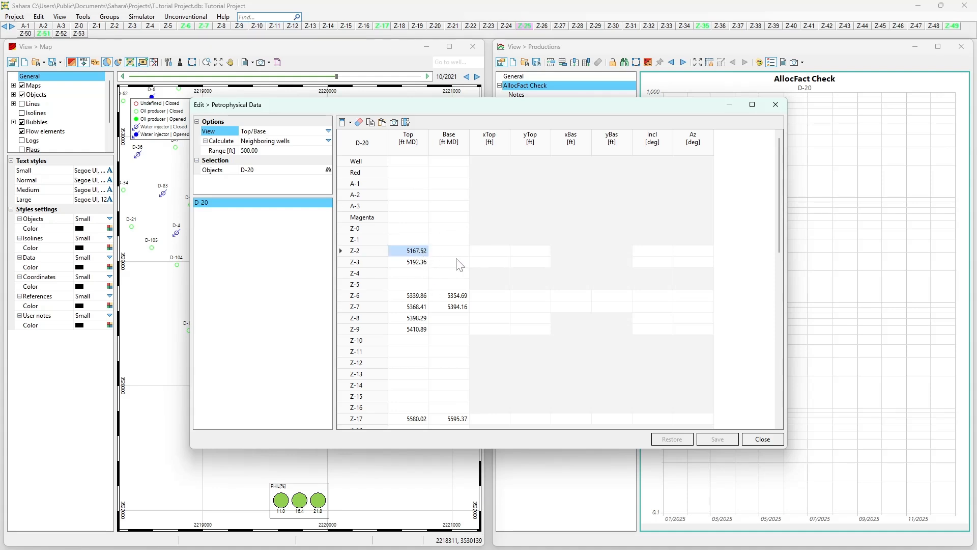
{"action": "scroll", "coordinate": [458, 265], "scroll_direction": "down", "scroll_amount": 5}
{"action": "scroll", "coordinate": [459, 265], "scroll_direction": "up", "scroll_amount": 5}
{"action": "left_click", "coordinate": [405, 253]}
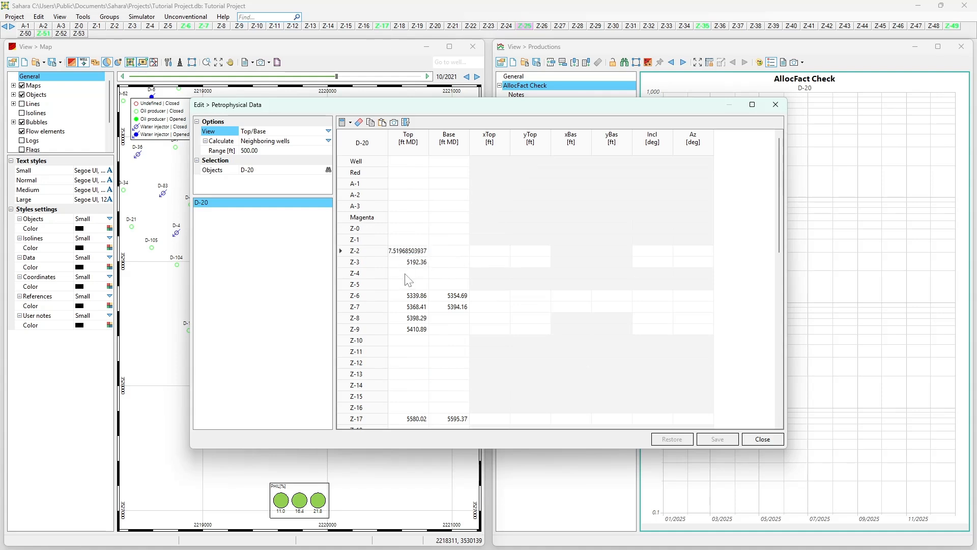
{"action": "left_click", "coordinate": [410, 263]}
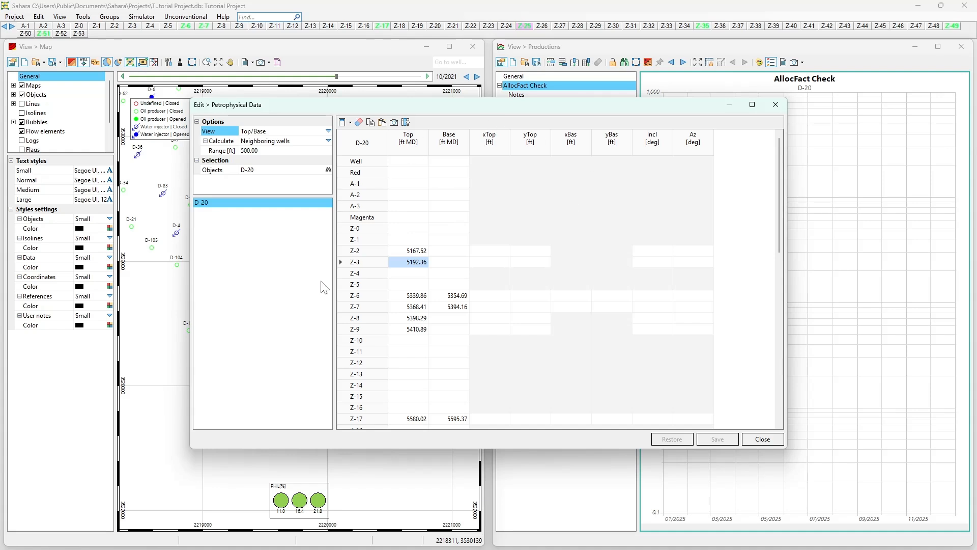
{"action": "left_click", "coordinate": [409, 208]}
Review the available calculation methods, then switch the editor's view to By data type and show Oil saturation
{"action": "left_click", "coordinate": [328, 141]}
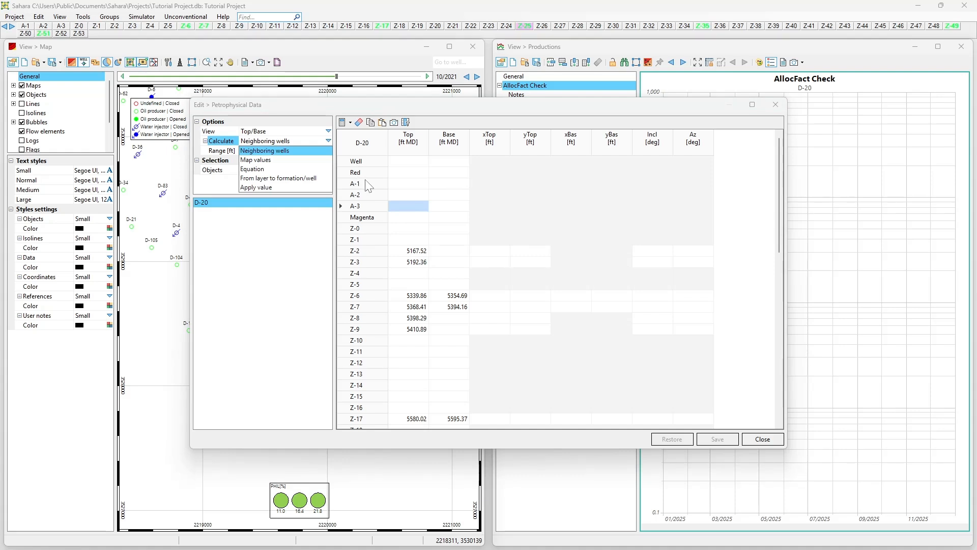
{"action": "left_click", "coordinate": [383, 191]}
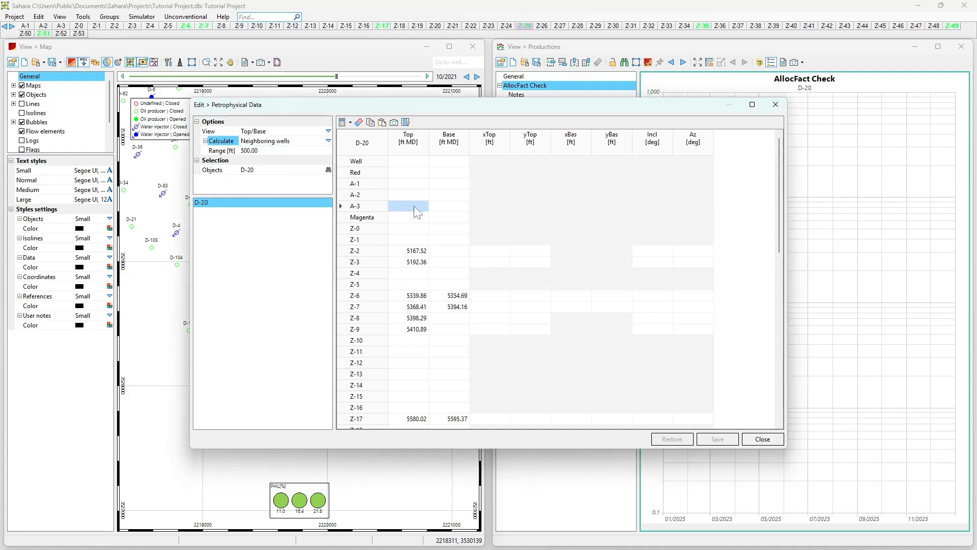
{"action": "left_click", "coordinate": [328, 131]}
{"action": "left_click", "coordinate": [309, 151]}
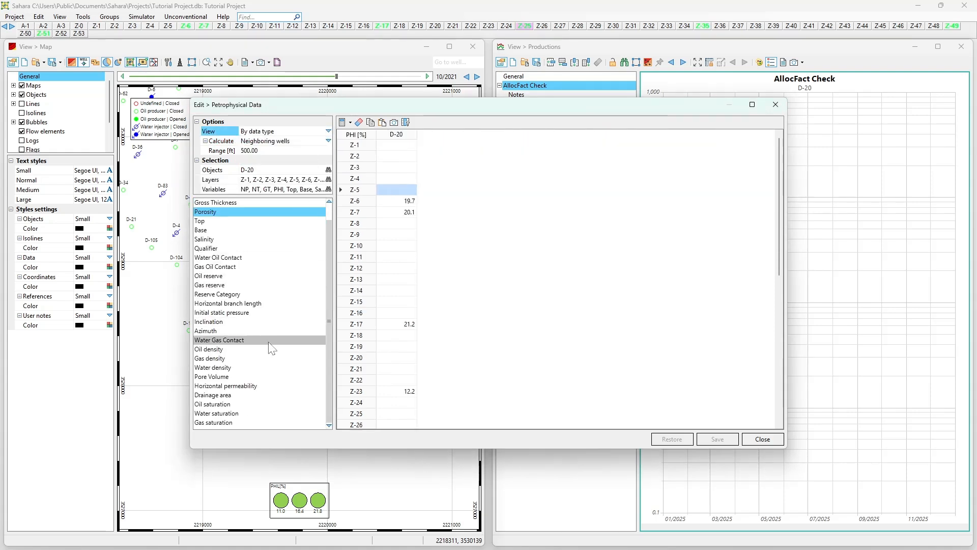
Include all wells in the editor's object selection and move the editor clear of the map's wells
{"action": "left_click", "coordinate": [328, 170]}
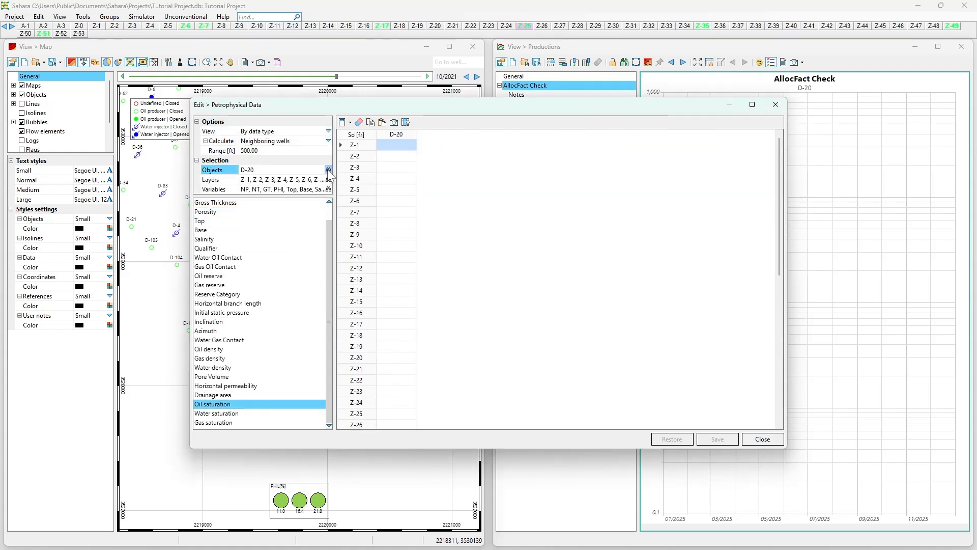
{"action": "left_click", "coordinate": [540, 263]}
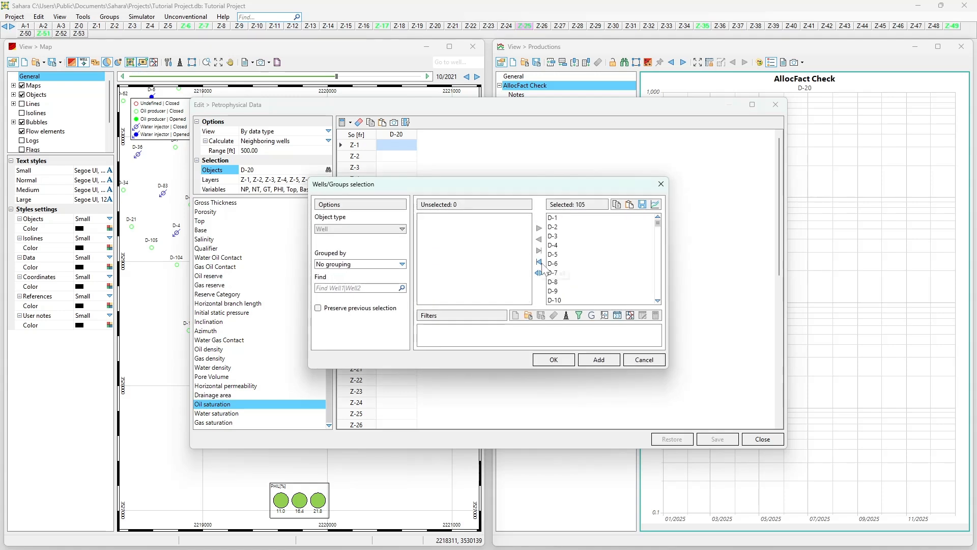
{"action": "left_click", "coordinate": [553, 359]}
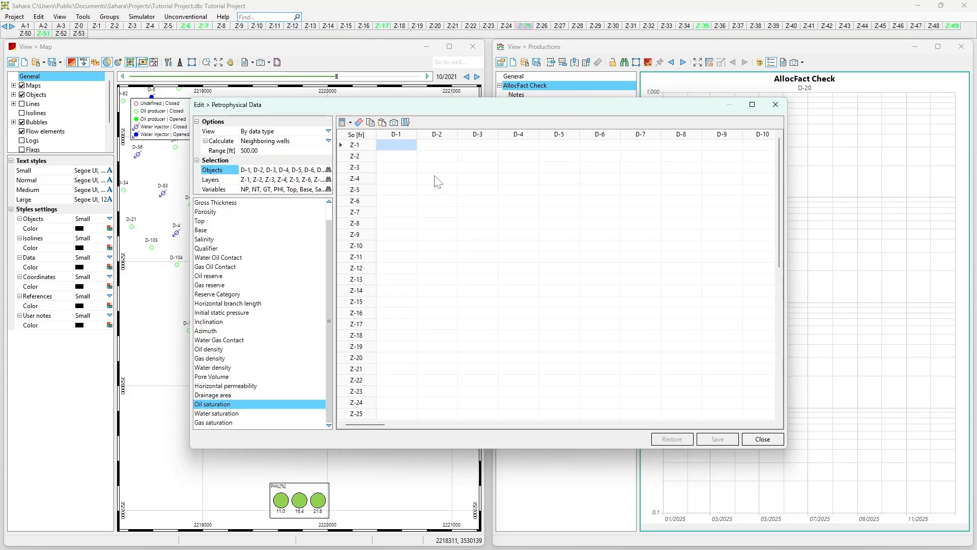
{"action": "left_click_drag", "start_coordinate": [458, 111], "coordinate": [581, 114]}
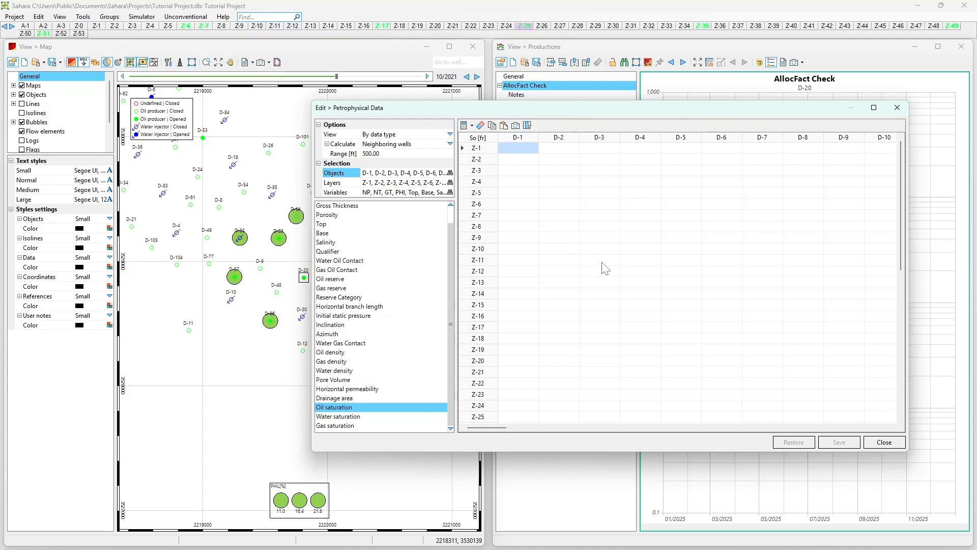
Set the calculation method to Map values
{"action": "left_click", "coordinate": [450, 144]}
{"action": "left_click", "coordinate": [450, 144]}
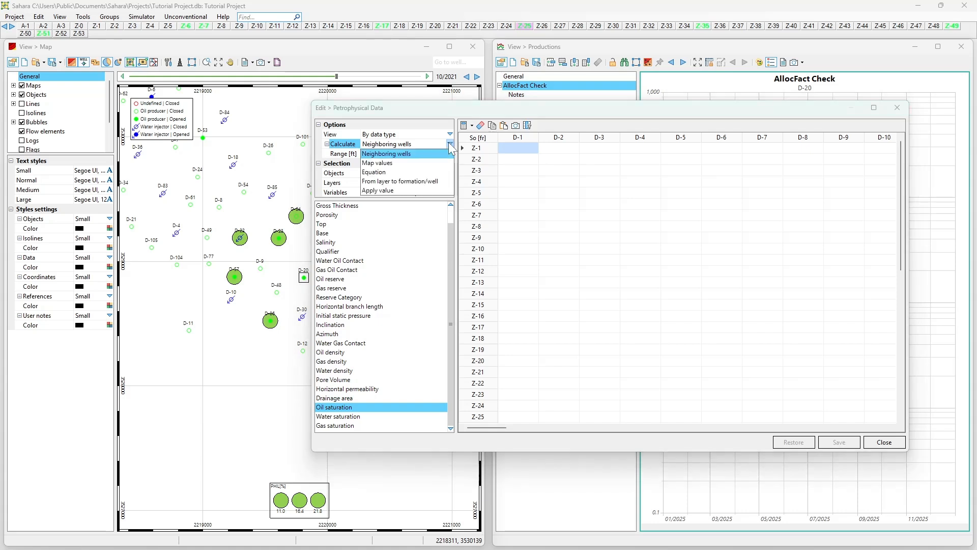
{"action": "left_click", "coordinate": [418, 162]}
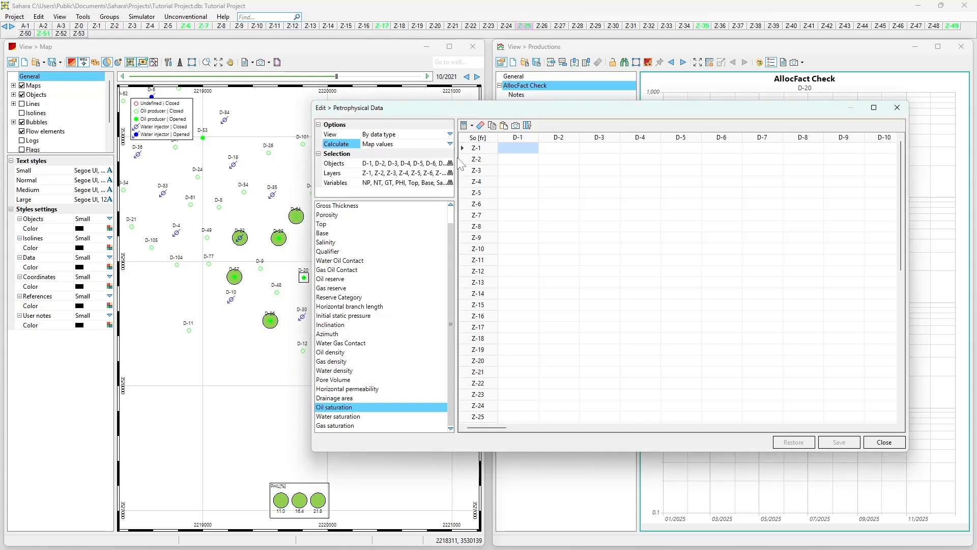
Select well D-1's oil saturation column and run the calculation on its selected empty cells
{"action": "left_click", "coordinate": [515, 138]}
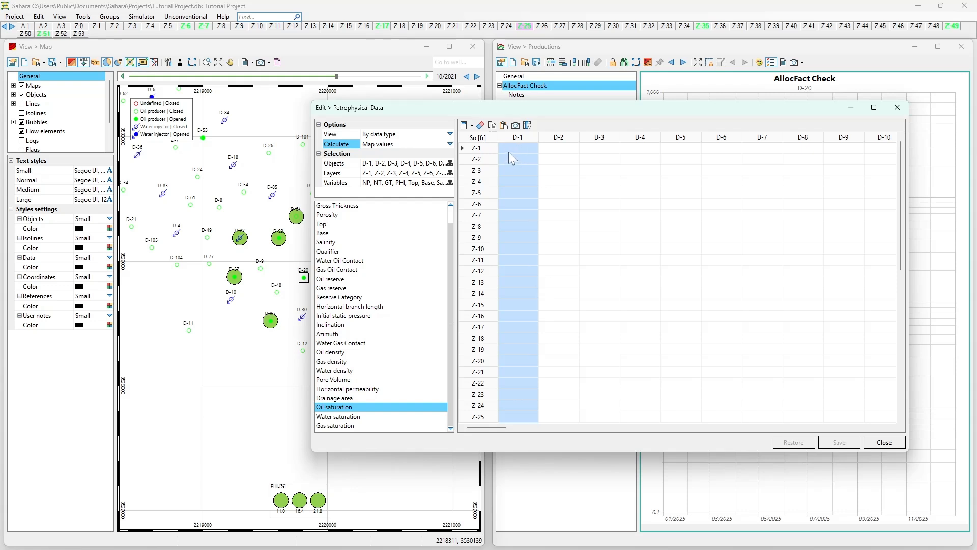
{"action": "left_click", "coordinate": [550, 171]}
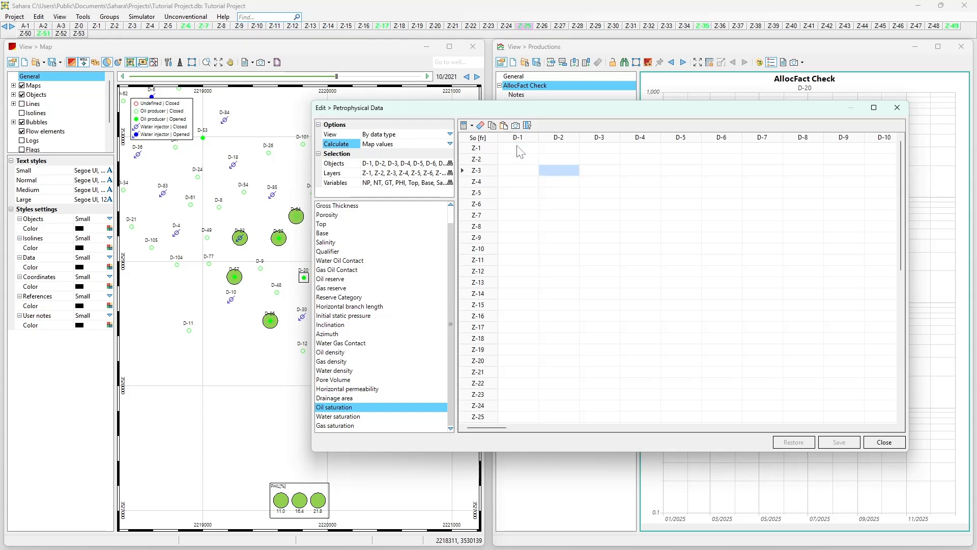
{"action": "left_click", "coordinate": [517, 139]}
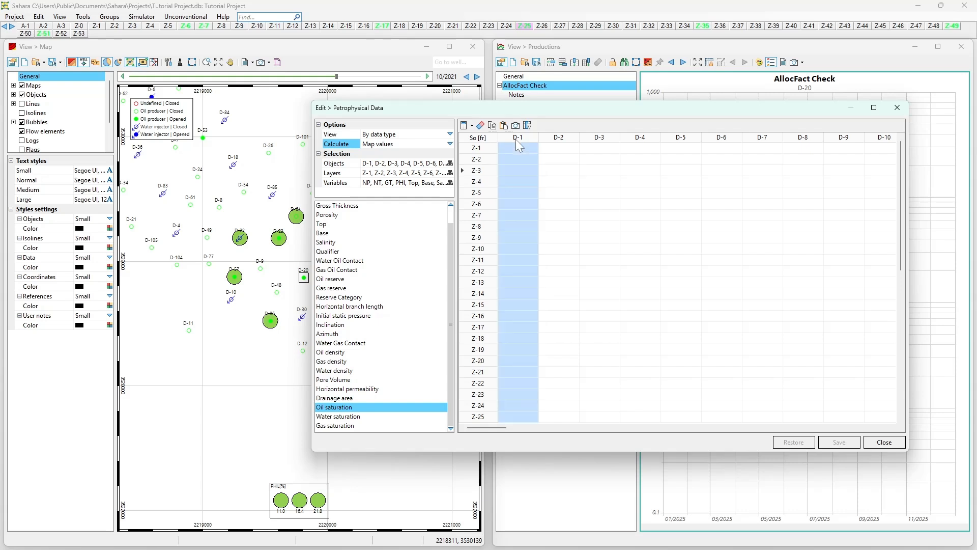
{"action": "left_click", "coordinate": [472, 126]}
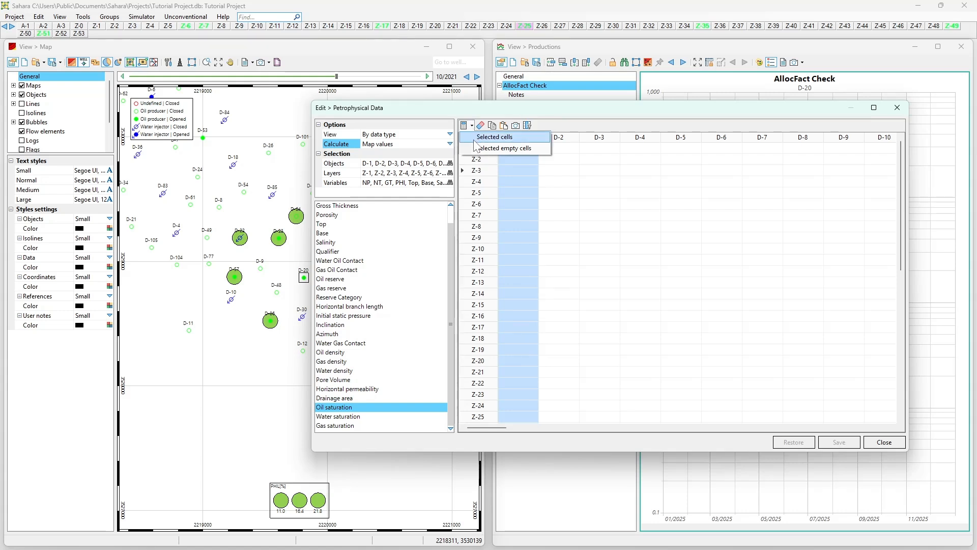
{"action": "left_click", "coordinate": [482, 152]}
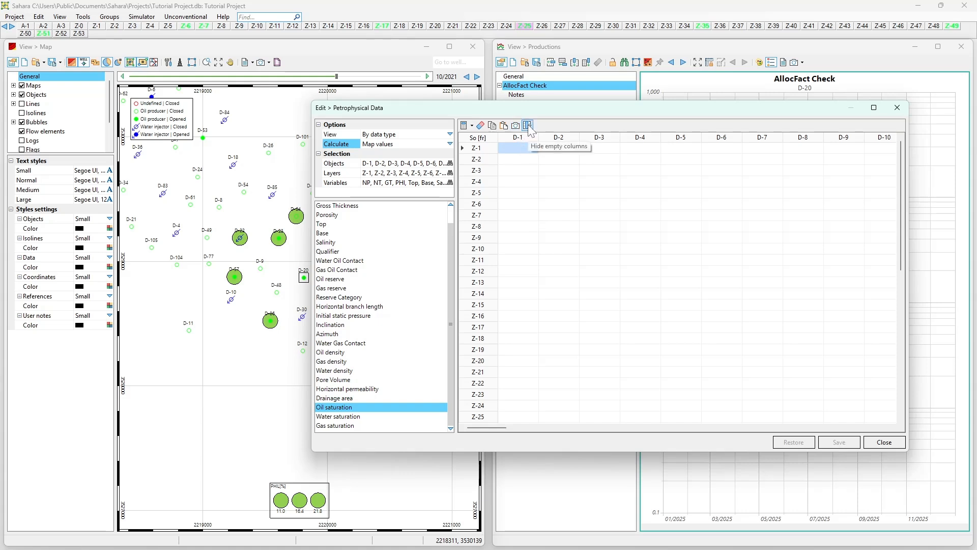
Set the oil saturation of every well in layer Z-1 to 20
{"action": "left_click", "coordinate": [513, 170]}
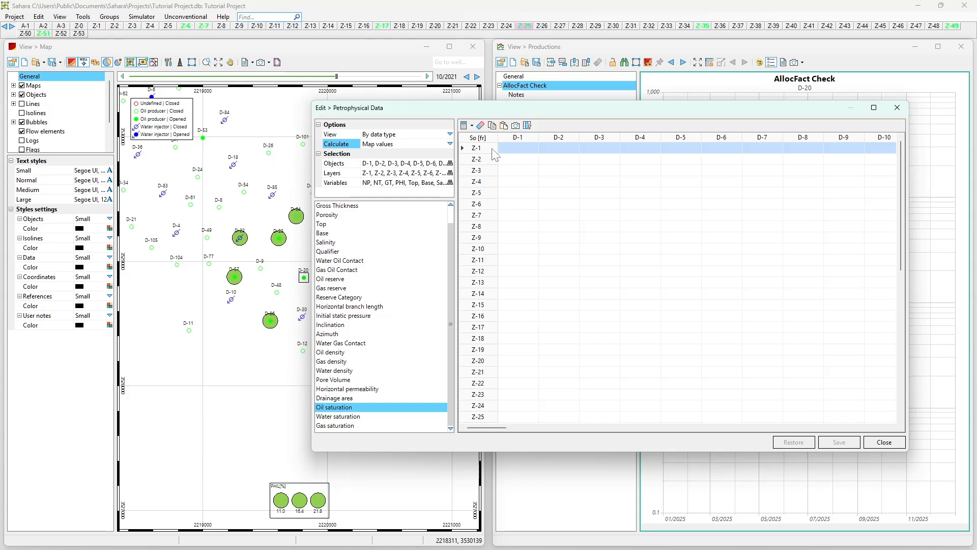
{"action": "type", "text": "20"}
{"action": "key", "text": "Return"}
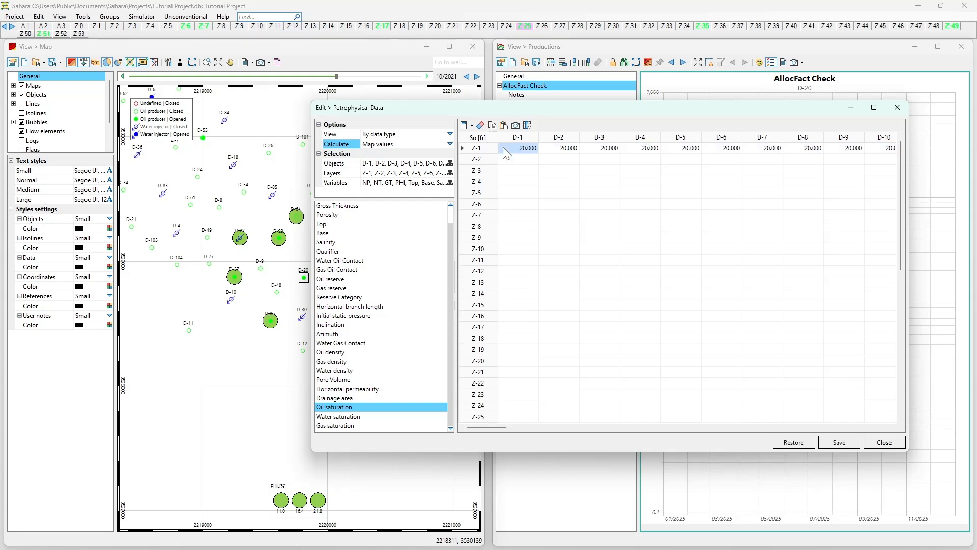
Select the whole oil saturation table and set all its cells to 50
{"action": "left_click", "coordinate": [503, 147]}
{"action": "left_click", "coordinate": [487, 140]}
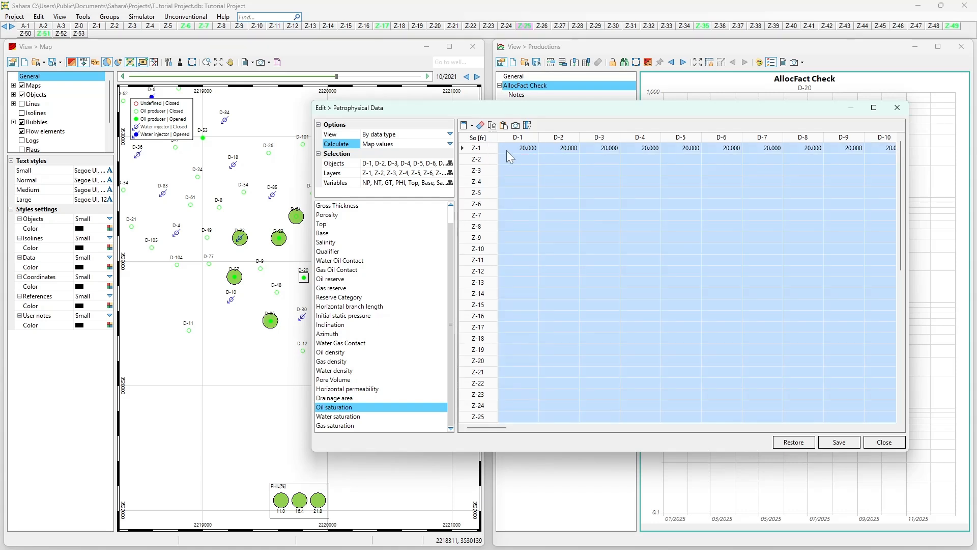
{"action": "type", "text": "50"}
{"action": "key", "text": "Return"}
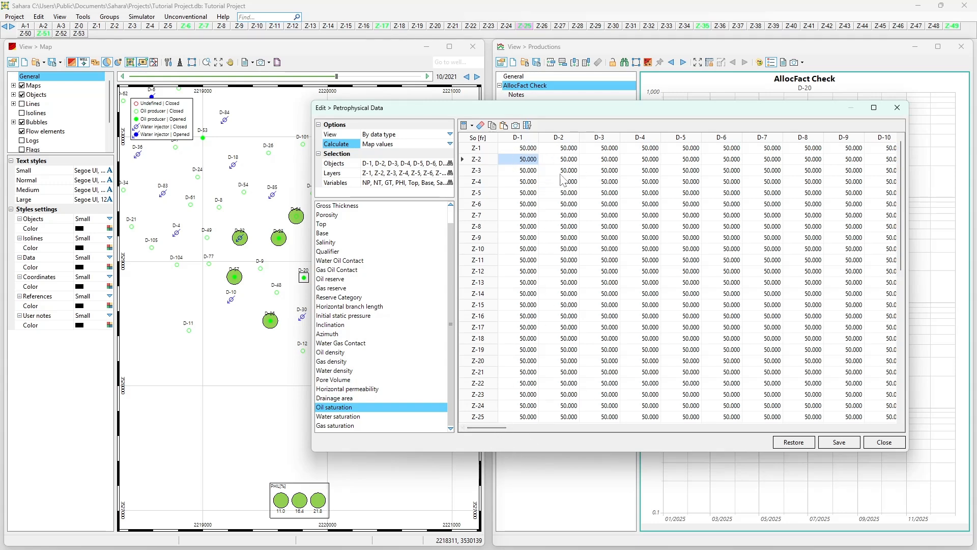
Select layers Z-1 to Z-7 for wells D-1 to D-5, enter 35, and clear that block
{"action": "mouse_move", "coordinate": [478, 427]}
{"action": "left_mouse_down"}
{"action": "mouse_move", "coordinate": [498, 429]}
{"action": "mouse_move", "coordinate": [480, 419]}
{"action": "left_mouse_up"}
{"action": "left_click_drag", "start_coordinate": [509, 148], "coordinate": [681, 225]}
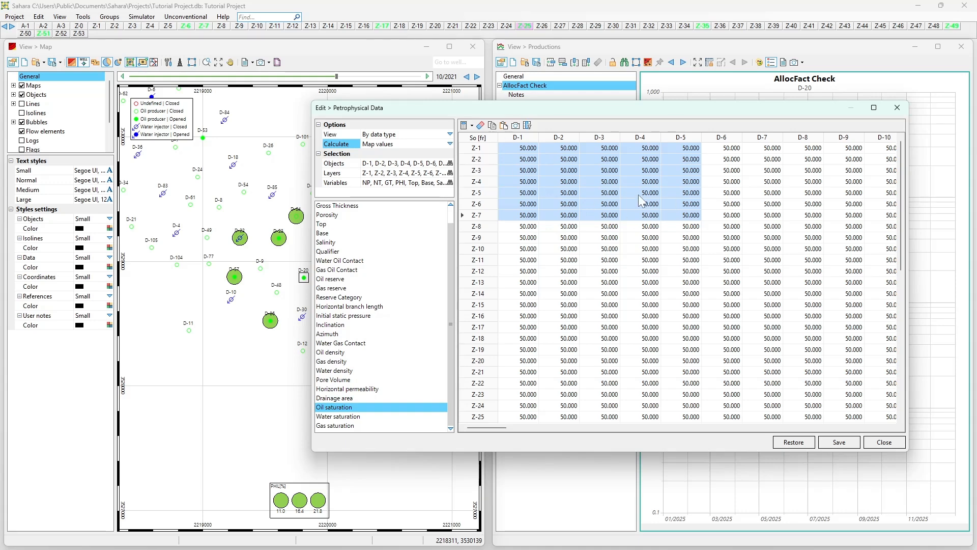
{"action": "type", "text": "35"}
{"action": "key", "text": "Return"}
{"action": "left_click", "coordinate": [480, 125]}
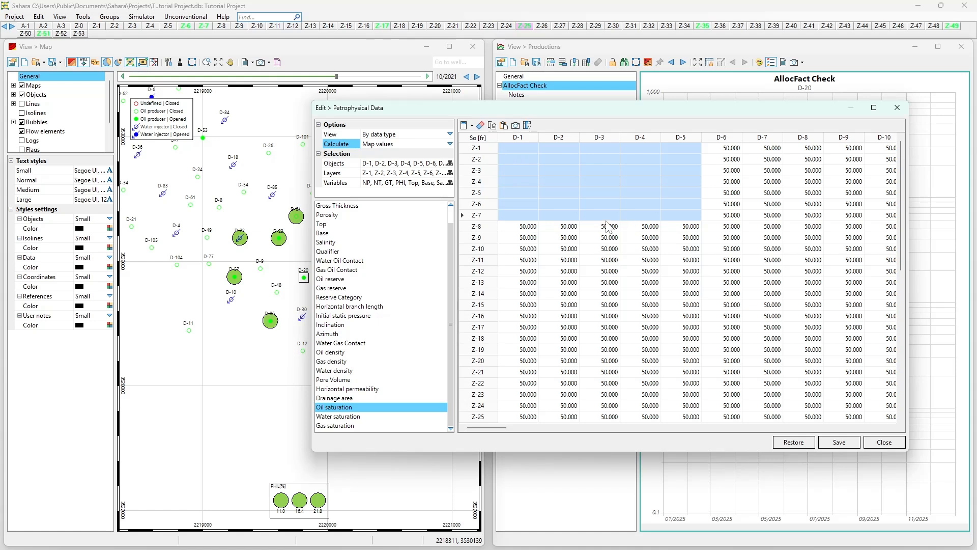
Try to refill the cleared block by repeatedly pasting 50 into the cells of wells D-1 and D-2
{"action": "left_click", "coordinate": [526, 232]}
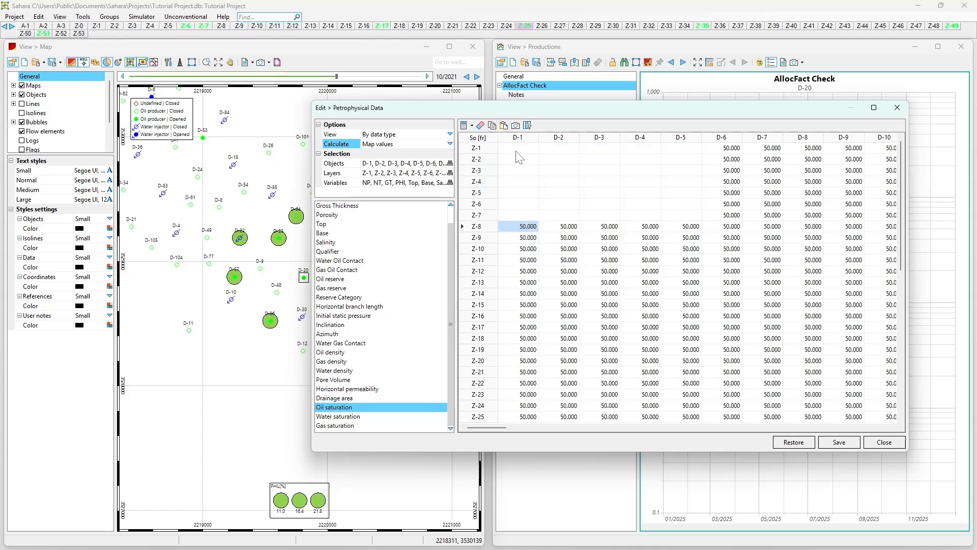
{"action": "left_click", "coordinate": [520, 150]}
{"action": "left_click_drag", "start_coordinate": [519, 148], "coordinate": [697, 216]}
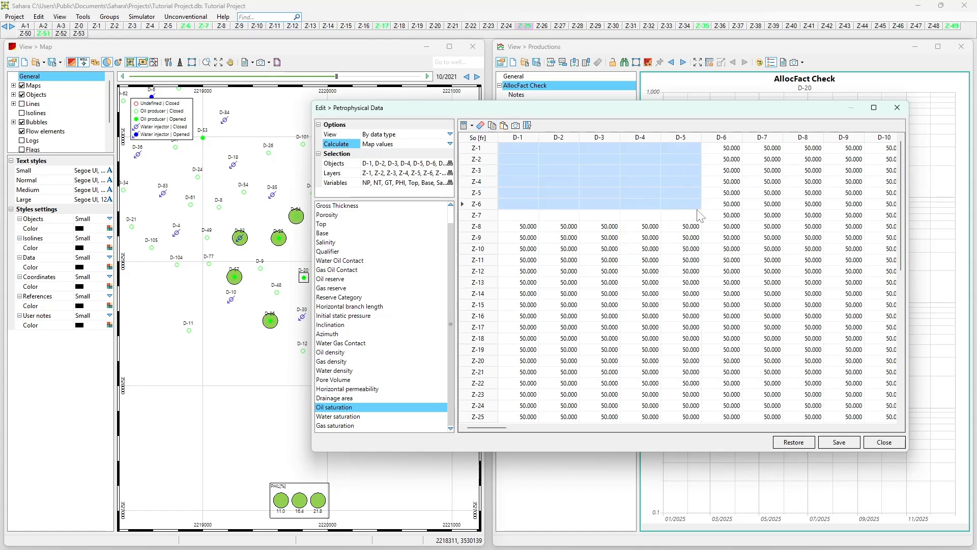
{"action": "left_click", "coordinate": [504, 126]}
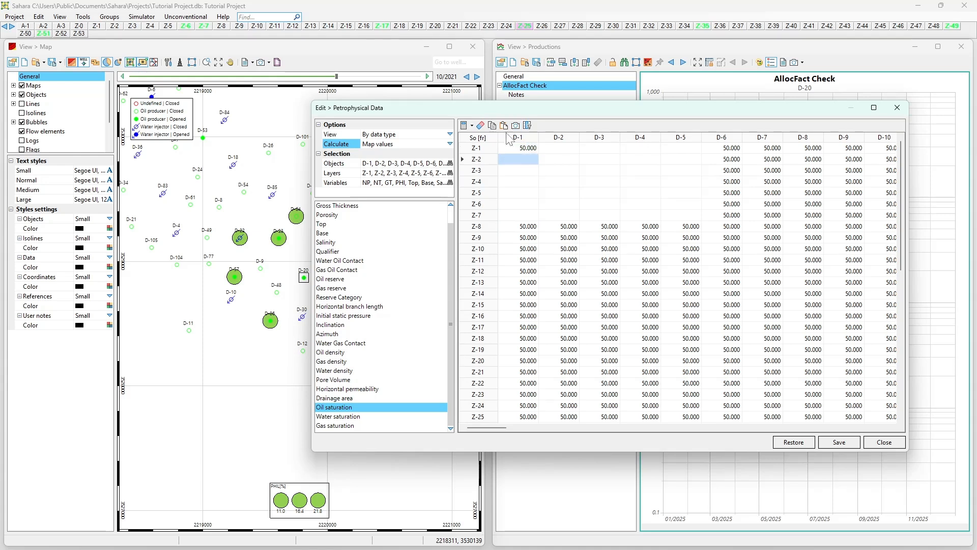
{"action": "left_click", "coordinate": [505, 126]}
{"action": "left_click", "coordinate": [505, 126]}
{"action": "left_click", "coordinate": [505, 126]}
{"action": "left_click", "coordinate": [505, 127]}
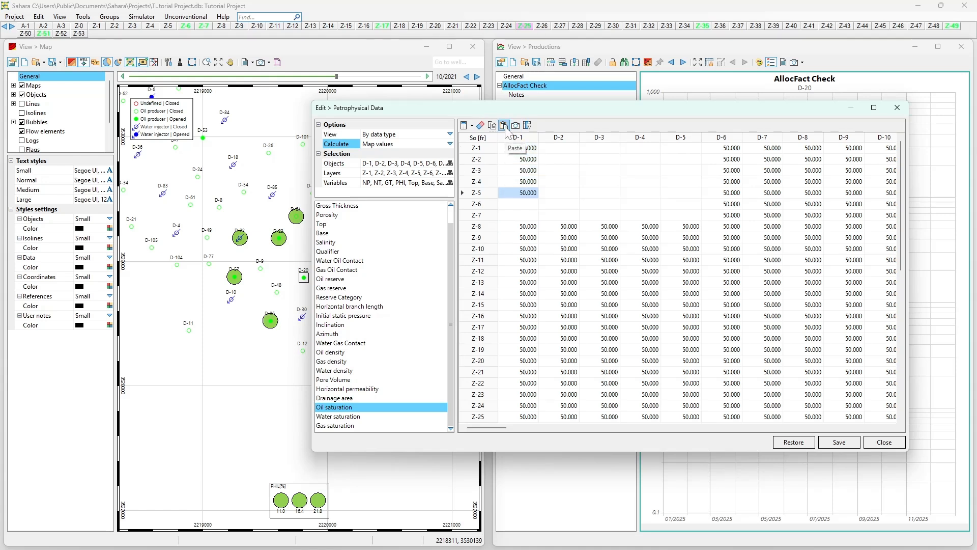
{"action": "left_click", "coordinate": [505, 126]}
{"action": "left_click", "coordinate": [504, 126]}
{"action": "left_click", "coordinate": [504, 126]}
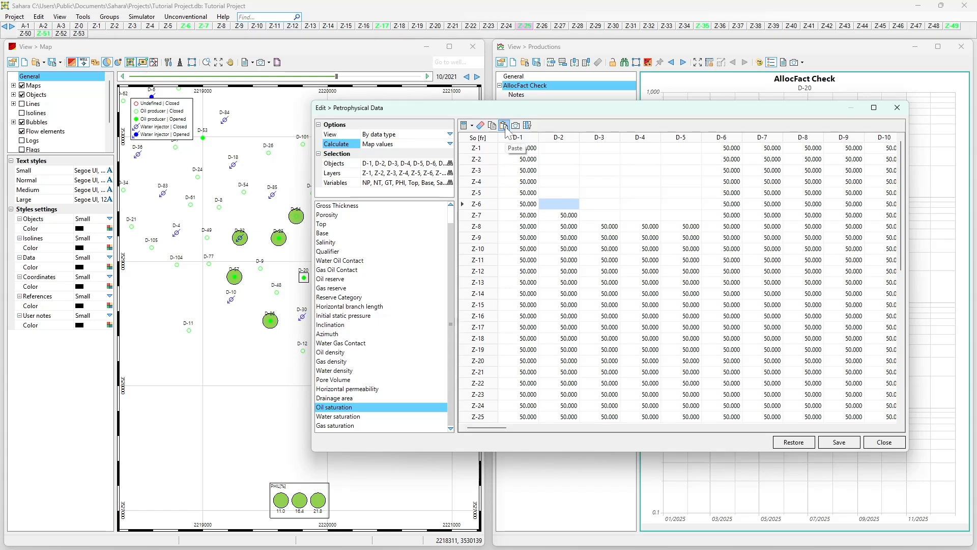
{"action": "left_click", "coordinate": [505, 127]}
{"action": "left_click", "coordinate": [505, 127]}
{"action": "left_click", "coordinate": [505, 126]}
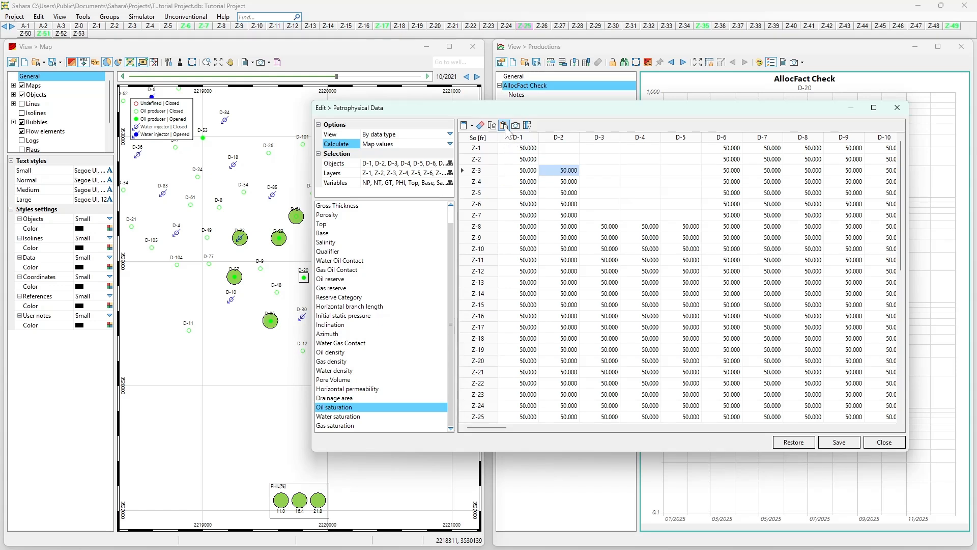
{"action": "left_click", "coordinate": [504, 127]}
{"action": "left_click", "coordinate": [504, 127]}
Set the oil saturation of wells D-1 to D-5 in layers Z-1 to Z-7 to 50
{"action": "left_click_drag", "start_coordinate": [514, 148], "coordinate": [695, 219]}
{"action": "type", "text": "50"}
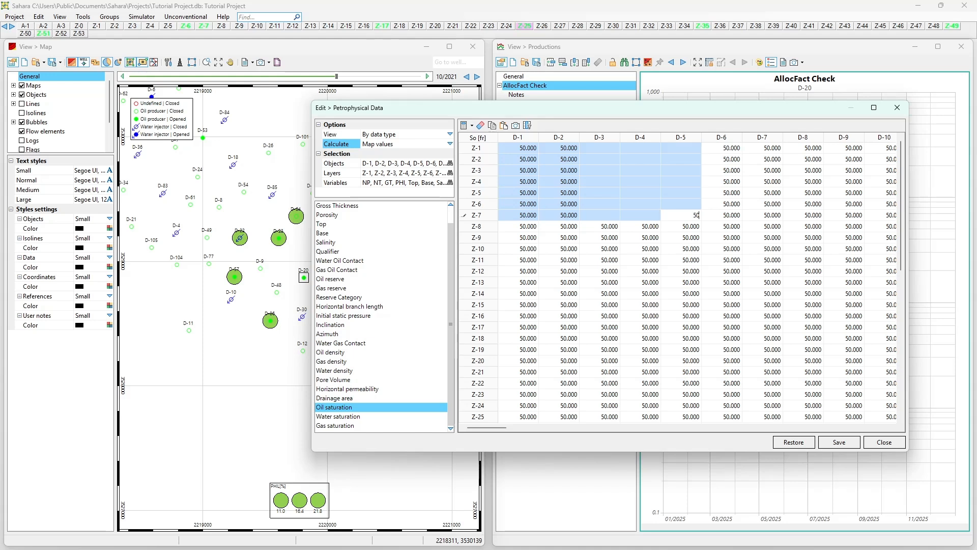
{"action": "key", "text": "Return"}
{"action": "left_click_drag", "start_coordinate": [534, 147], "coordinate": [775, 294]}
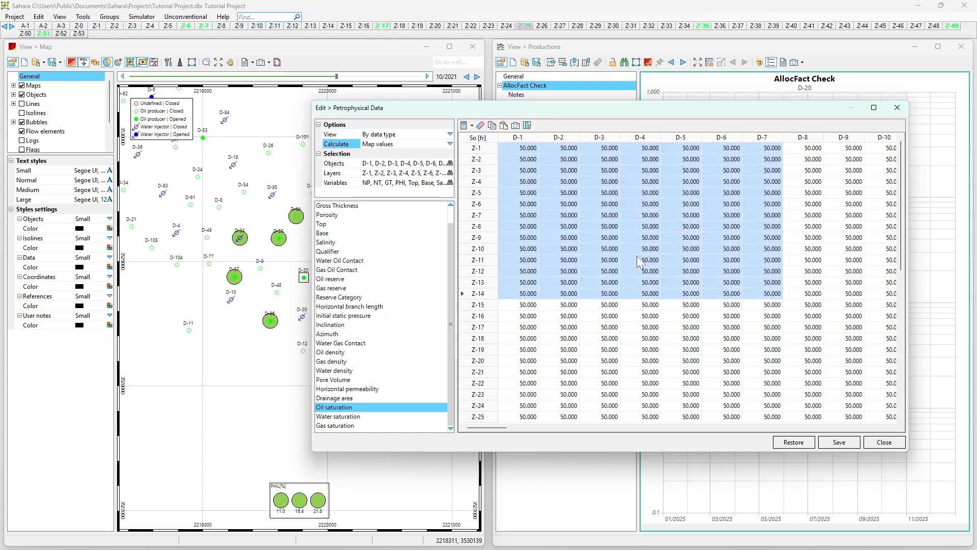
{"action": "left_click", "coordinate": [619, 228]}
{"action": "left_click", "coordinate": [543, 170]}
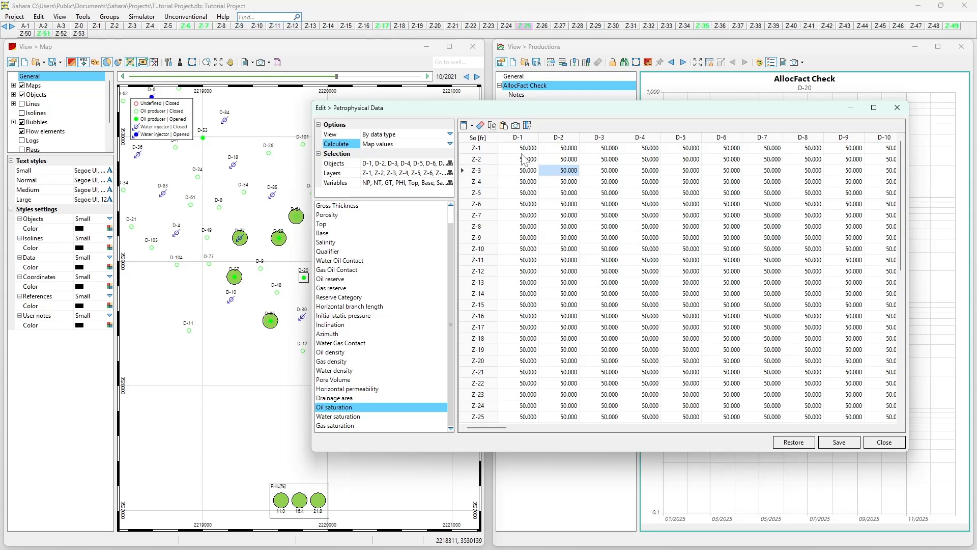
Try to clear layer Z-1's row by deleting its values, starting with wells D-2 and D-1
{"action": "left_click_drag", "start_coordinate": [524, 149], "coordinate": [562, 153]}
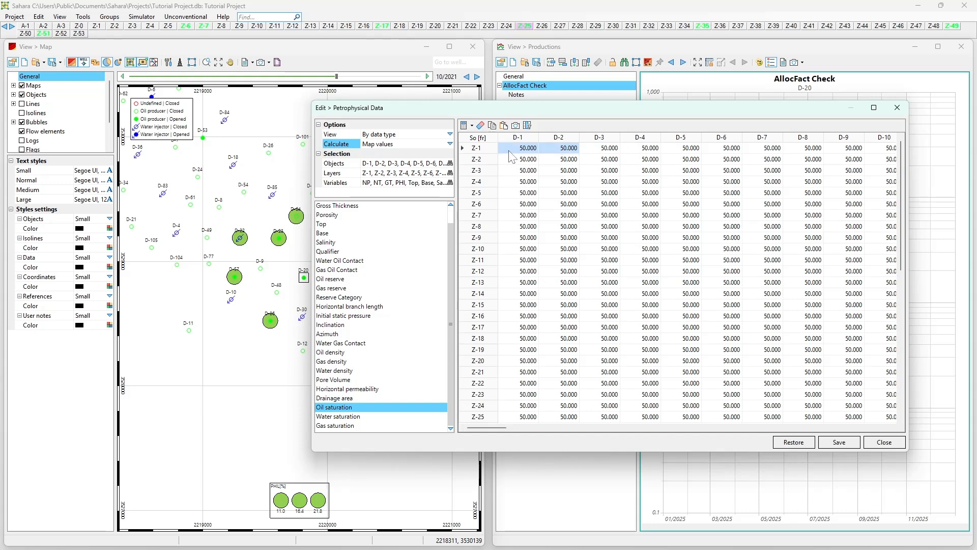
{"action": "left_click", "coordinate": [484, 148]}
{"action": "key", "text": "Delete"}
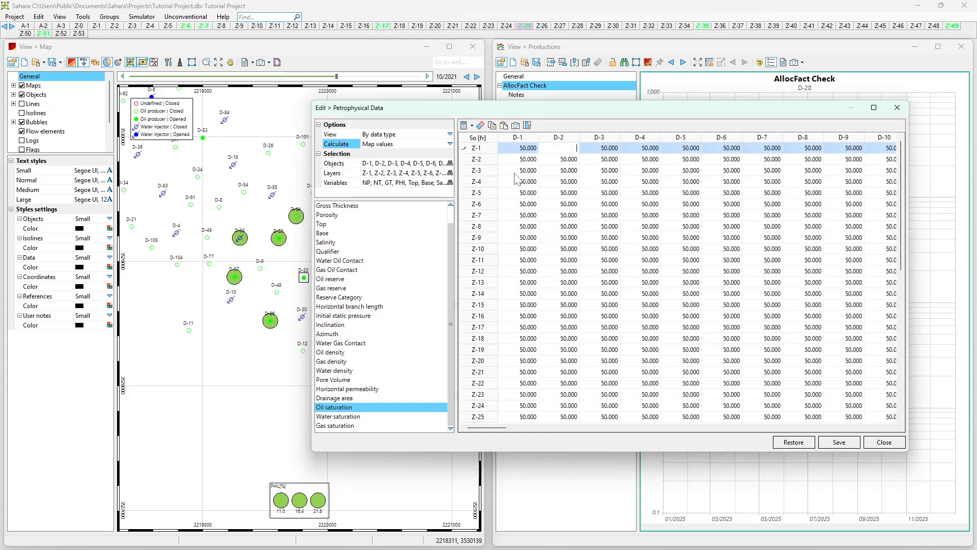
{"action": "key", "text": "Return"}
{"action": "left_click", "coordinate": [502, 151]}
{"action": "left_click", "coordinate": [485, 153]}
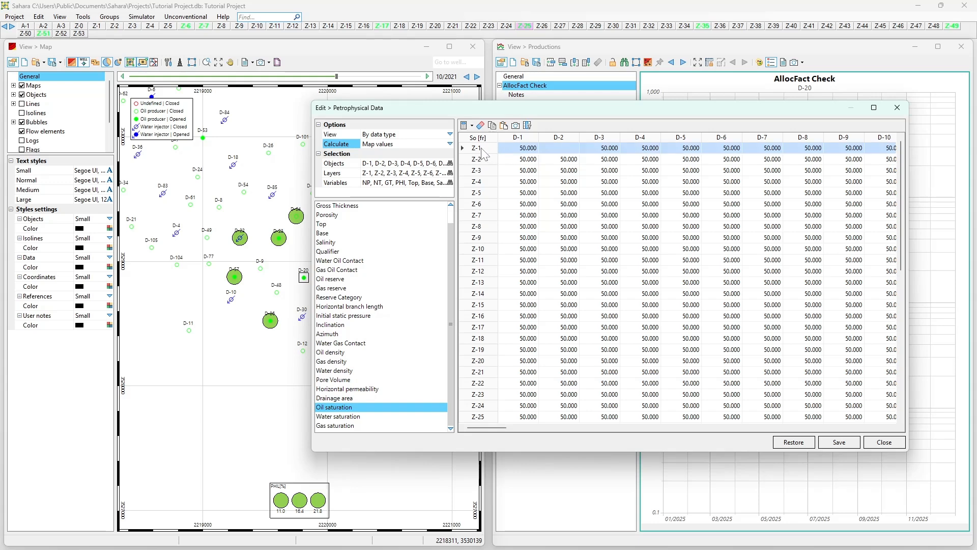
{"action": "key", "text": "Delete"}
{"action": "key", "text": "Return"}
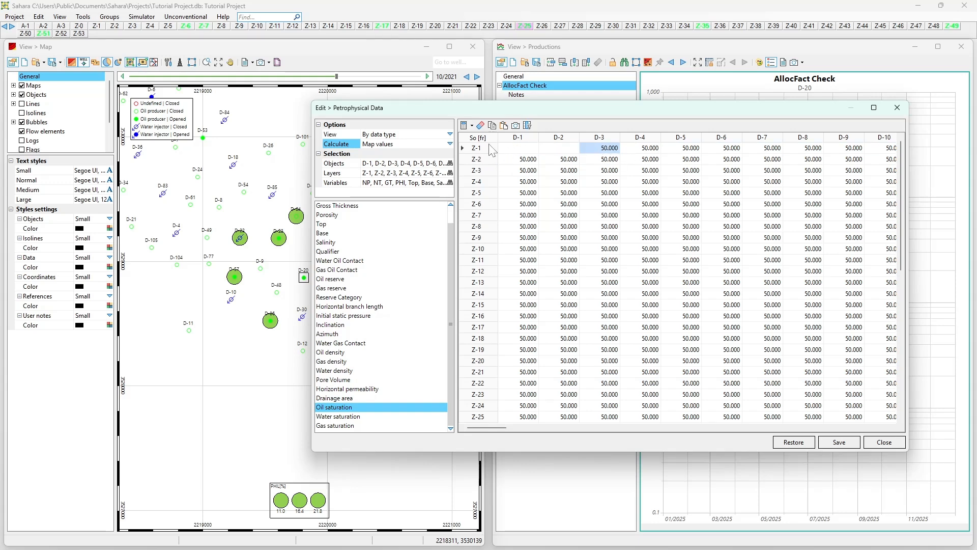
Clear the oil saturation of all wells in layer Z-1 and turn on hiding of empty columns
{"action": "left_click", "coordinate": [467, 148]}
{"action": "left_click", "coordinate": [481, 126]}
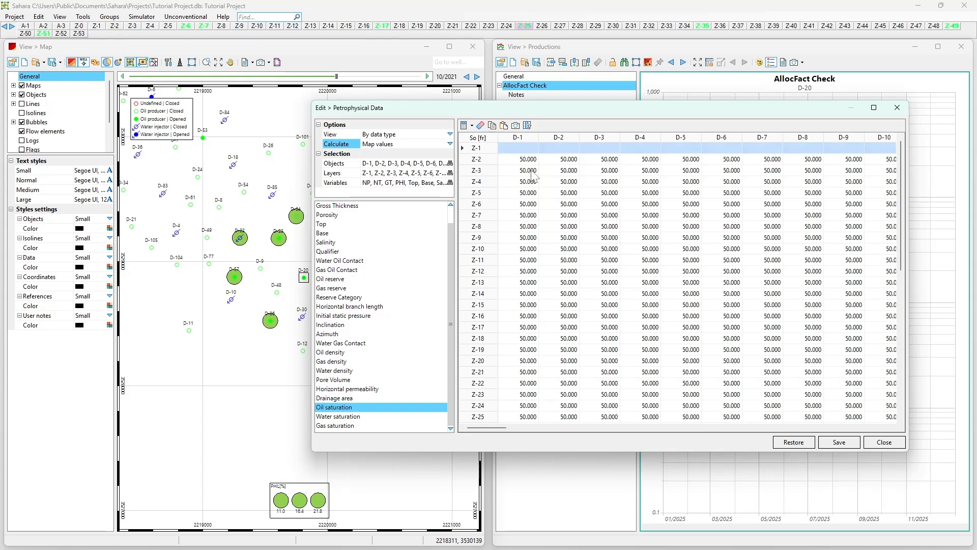
{"action": "left_click", "coordinate": [527, 126]}
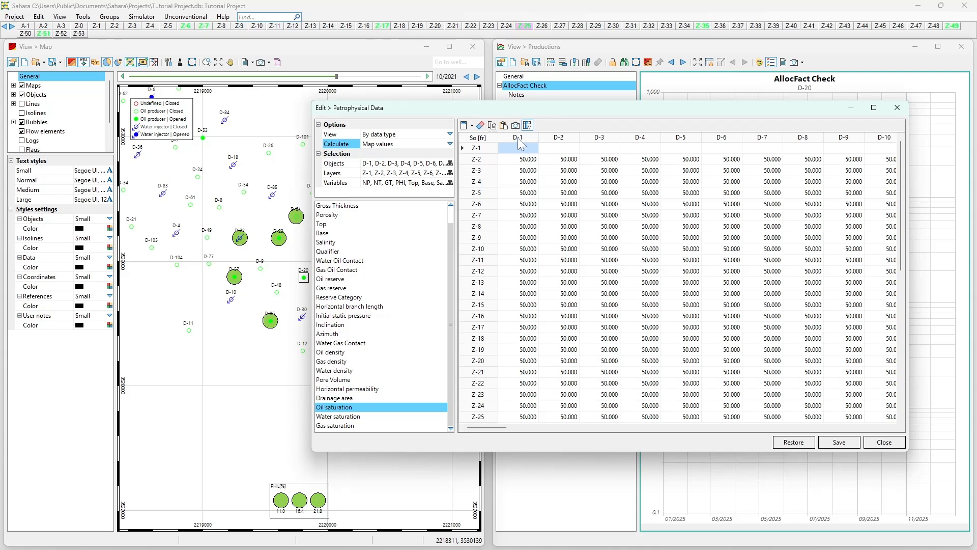
Clear the oil saturation of well D-1 in all layers and turn off hiding of empty columns
{"action": "left_click", "coordinate": [517, 138]}
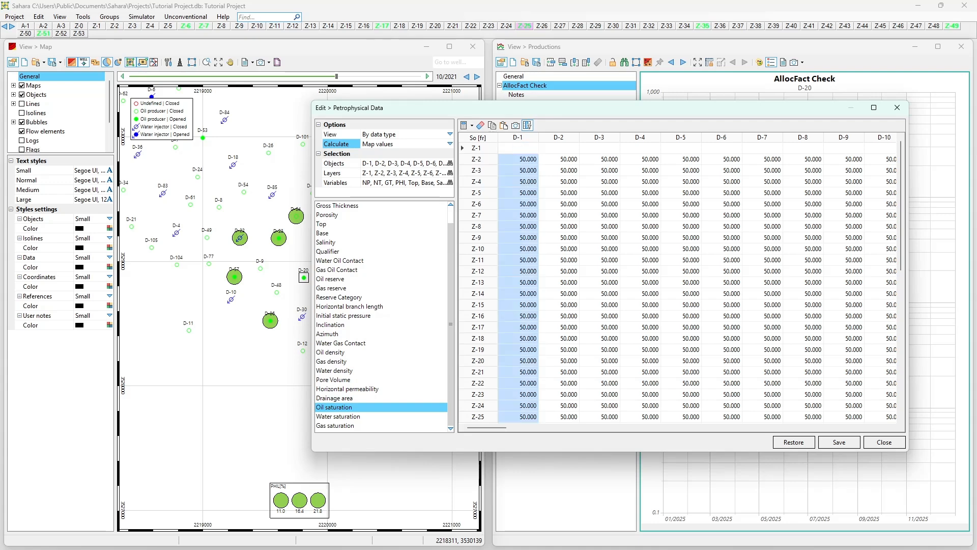
{"action": "key", "text": "Delete"}
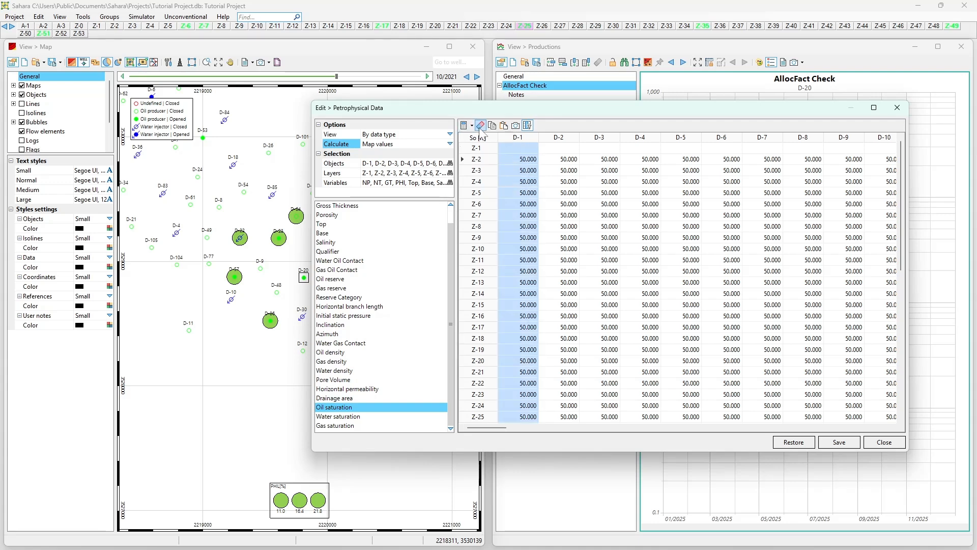
{"action": "left_click", "coordinate": [523, 169]}
{"action": "left_click", "coordinate": [528, 125]}
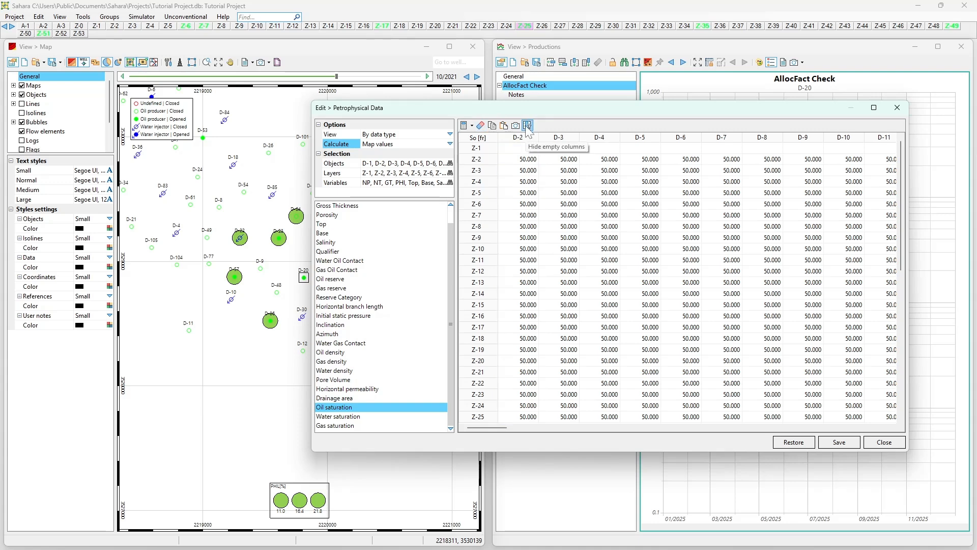
{"action": "left_click", "coordinate": [528, 127]}
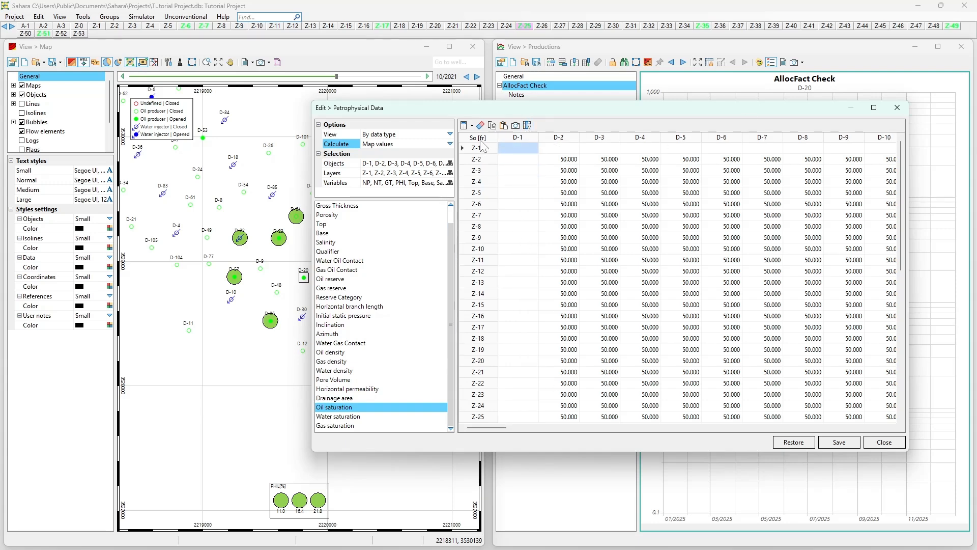
Clear the whole oil saturation table for all wells and layers and save the changes
{"action": "left_click", "coordinate": [481, 125]}
{"action": "left_click", "coordinate": [537, 237]}
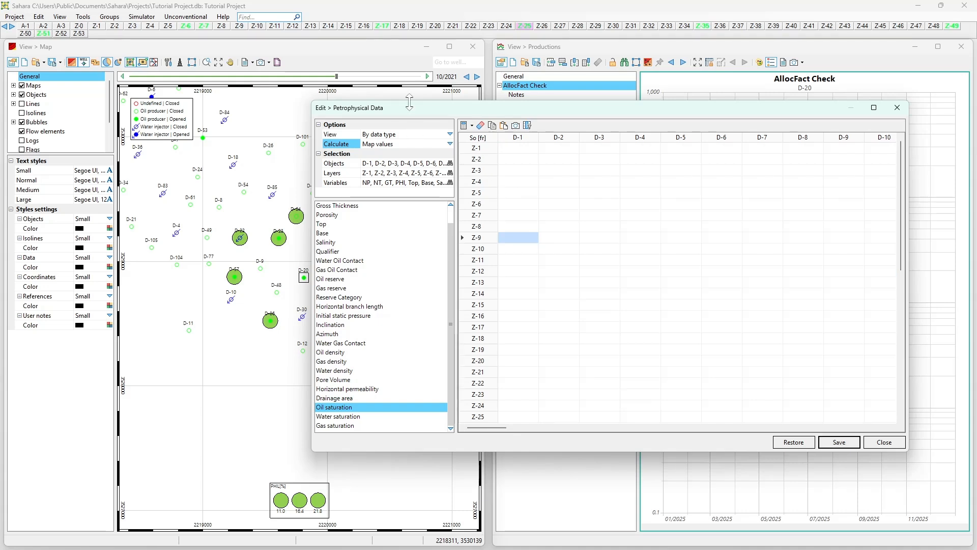
{"action": "left_click", "coordinate": [842, 442]}
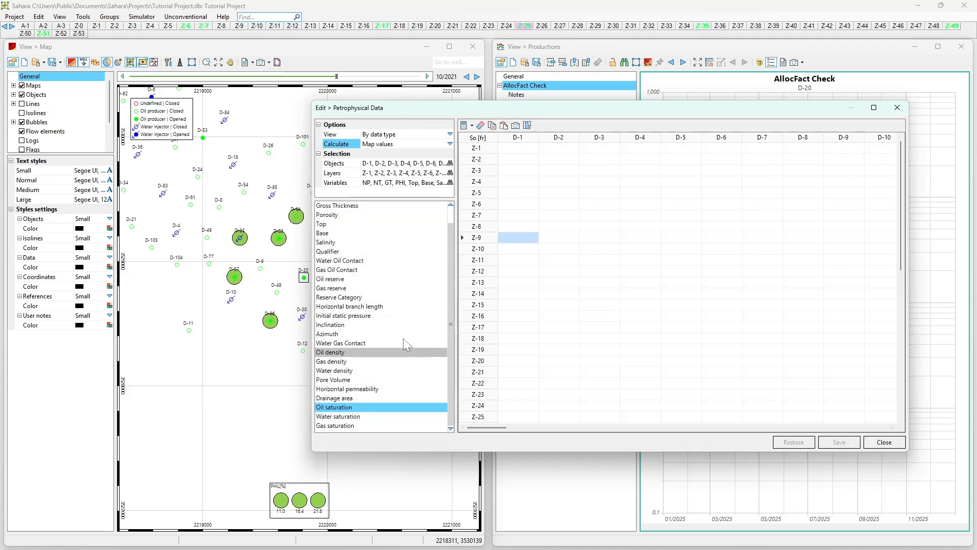
Set the calculation method to Equation and select layer Z-1's row in the oil saturation table
{"action": "left_click", "coordinate": [450, 144]}
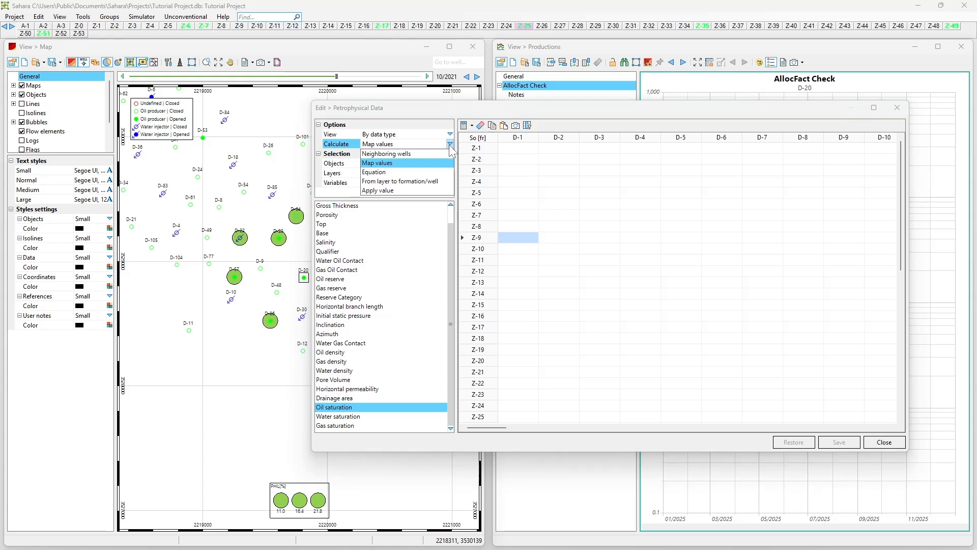
{"action": "left_click", "coordinate": [437, 173]}
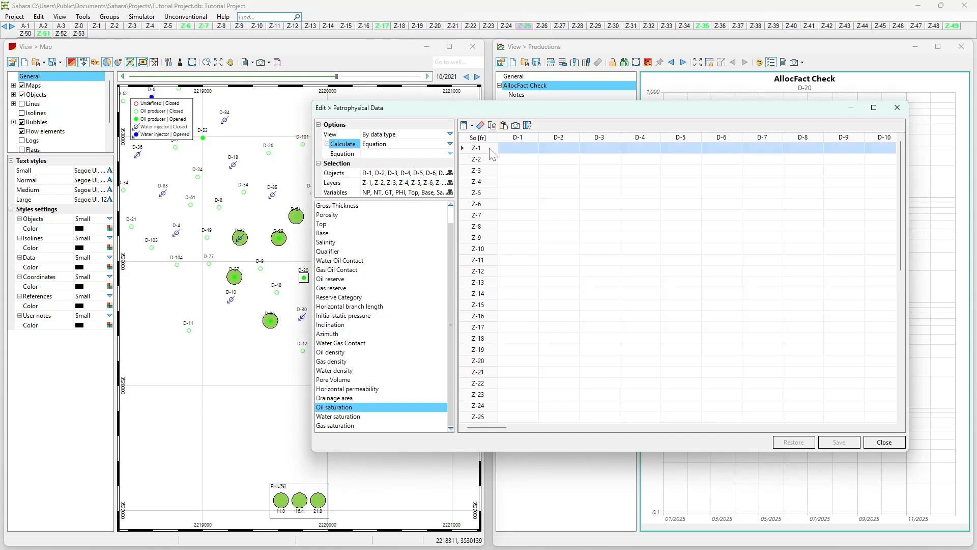
{"action": "left_click", "coordinate": [507, 153]}
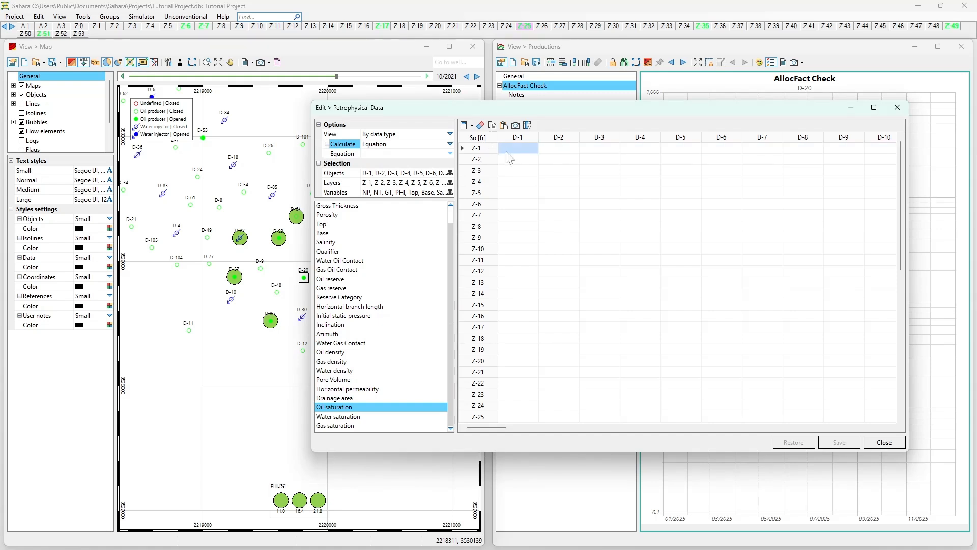
{"action": "left_click", "coordinate": [462, 148]}
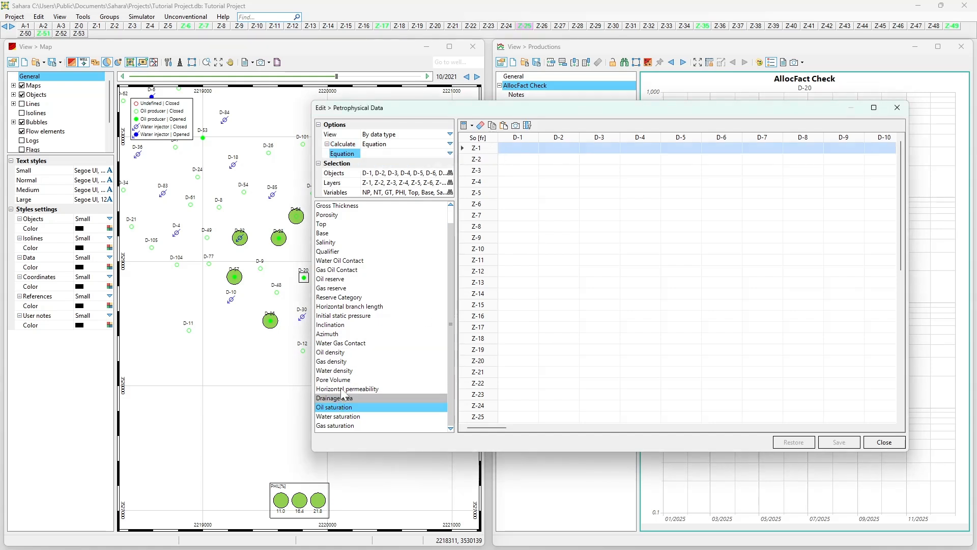
{"action": "scroll", "coordinate": [359, 277], "scroll_direction": "up", "scroll_amount": 1}
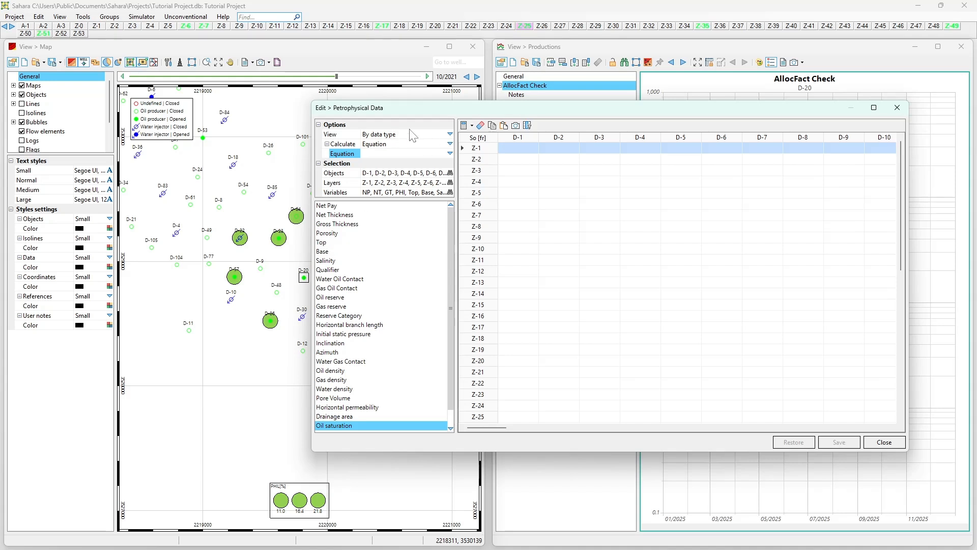
Switch to the Top/Base view and choose the equation Base = Tope - Ht for the Base column of well D-20
{"action": "left_click", "coordinate": [450, 134]}
{"action": "left_click", "coordinate": [400, 162]}
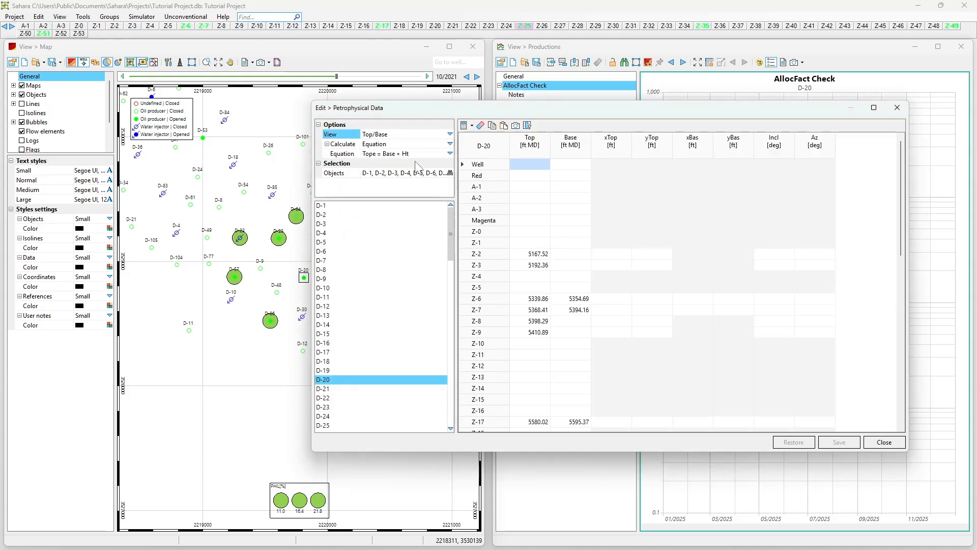
{"action": "left_click", "coordinate": [518, 200]}
{"action": "left_click", "coordinate": [524, 254]}
{"action": "left_click", "coordinate": [568, 254]}
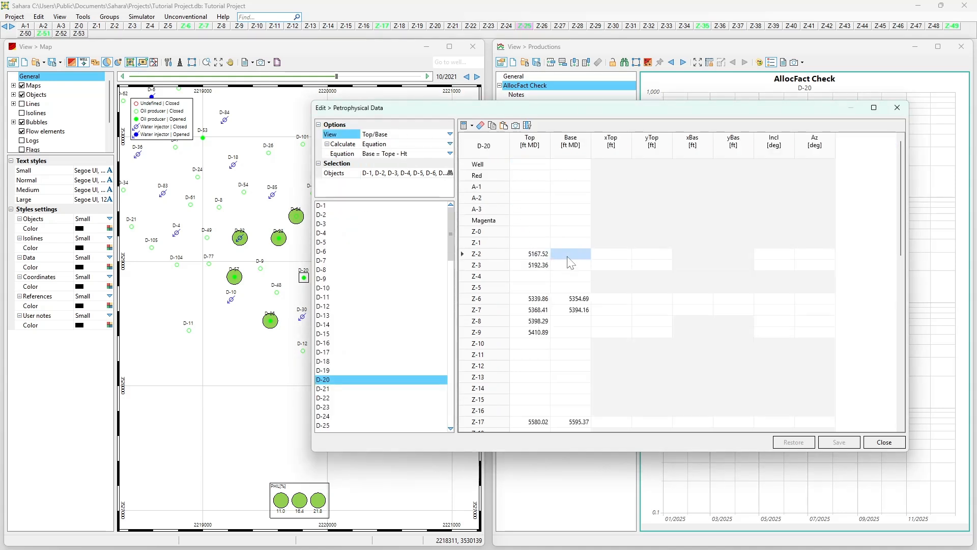
{"action": "left_click", "coordinate": [563, 150]}
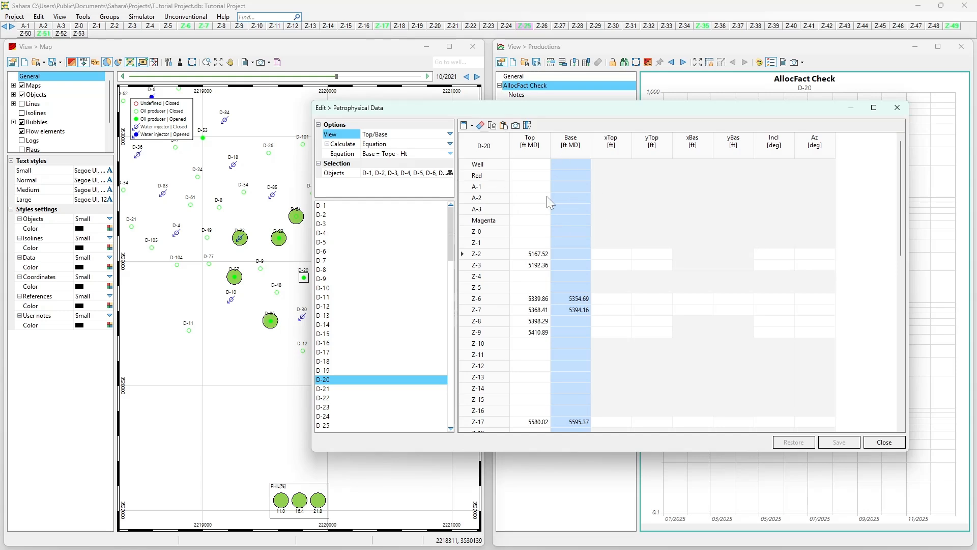
{"action": "left_click", "coordinate": [450, 155]}
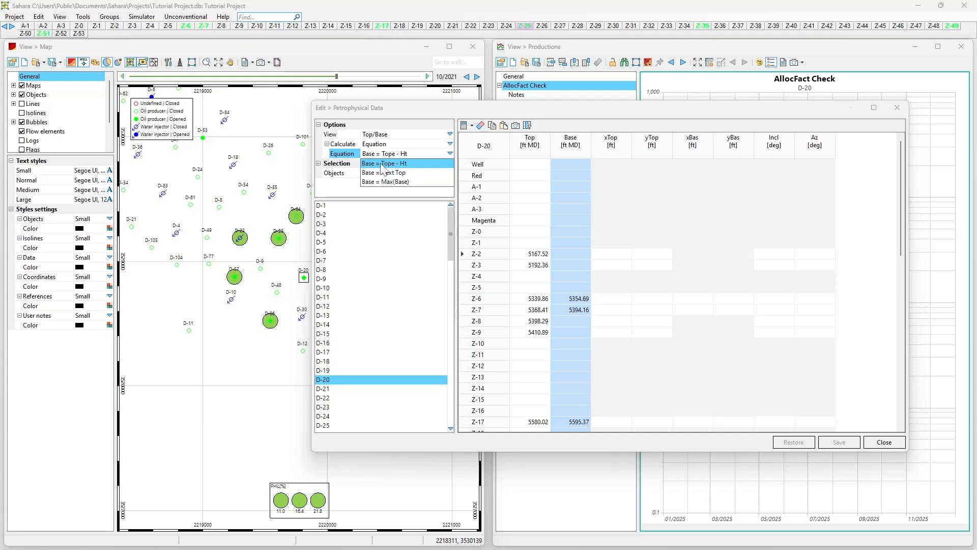
{"action": "left_click", "coordinate": [398, 163]}
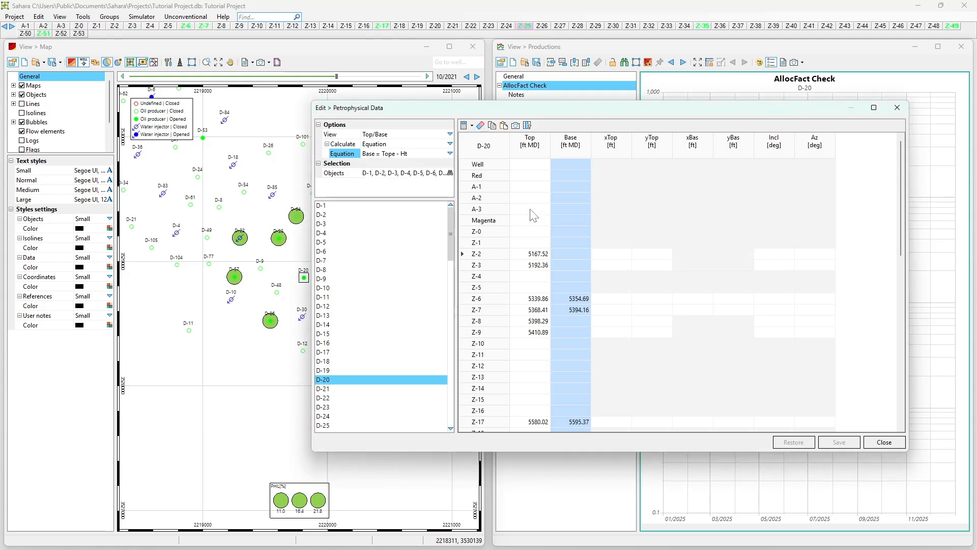
{"action": "left_click", "coordinate": [450, 134]}
{"action": "left_click", "coordinate": [480, 154]}
{"action": "left_click", "coordinate": [570, 253]}
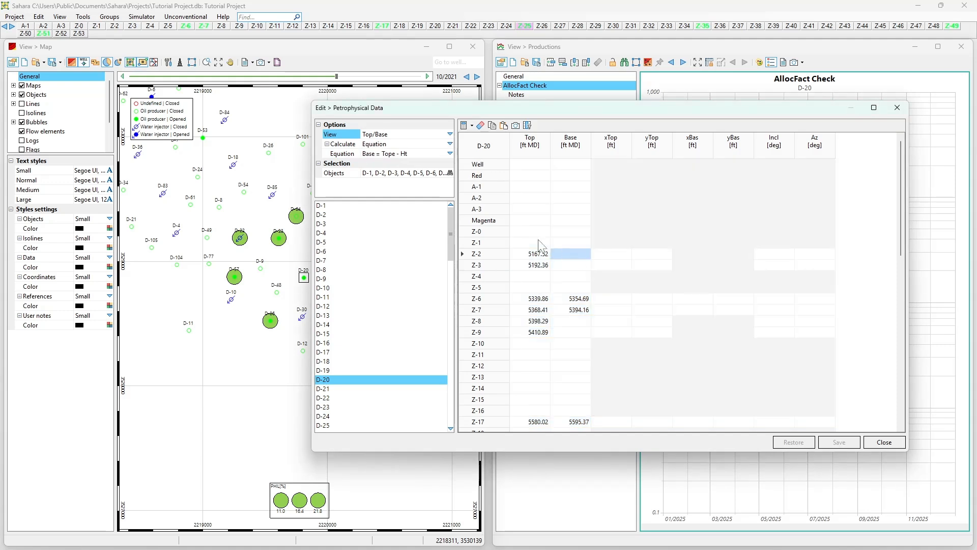
Switch to the By well view and select well D-20's gross thickness in layers Z-8 and Z-6 to check the equation offered
{"action": "left_click", "coordinate": [450, 134]}
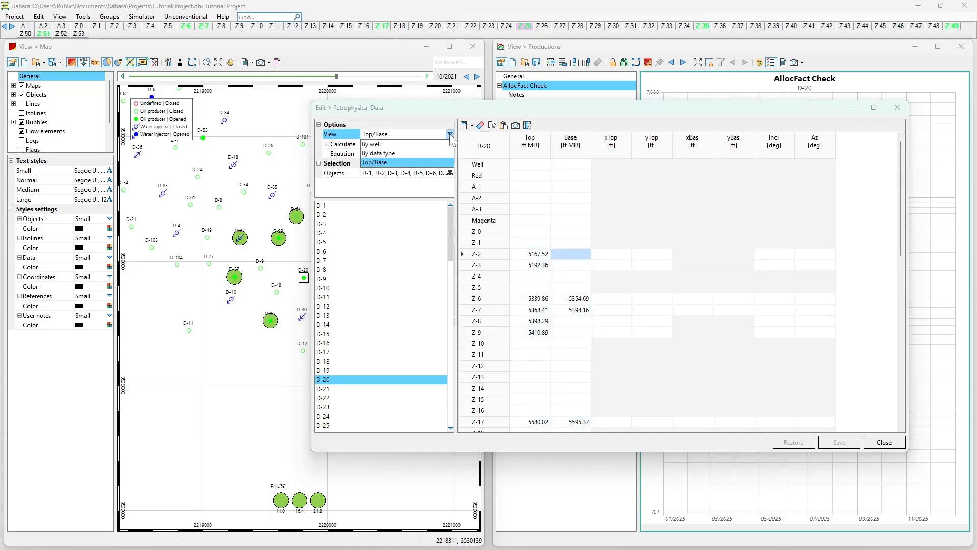
{"action": "left_click", "coordinate": [412, 145]}
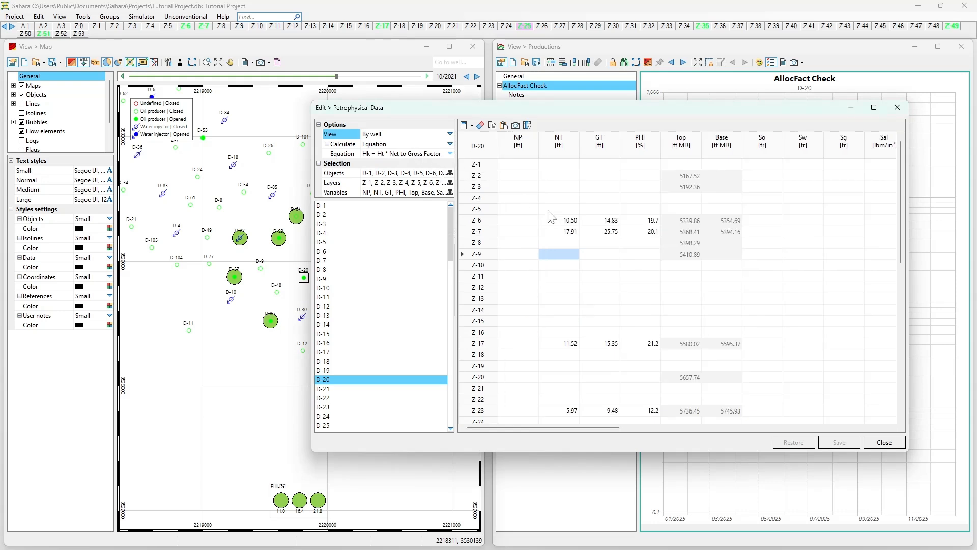
{"action": "left_click", "coordinate": [601, 241]}
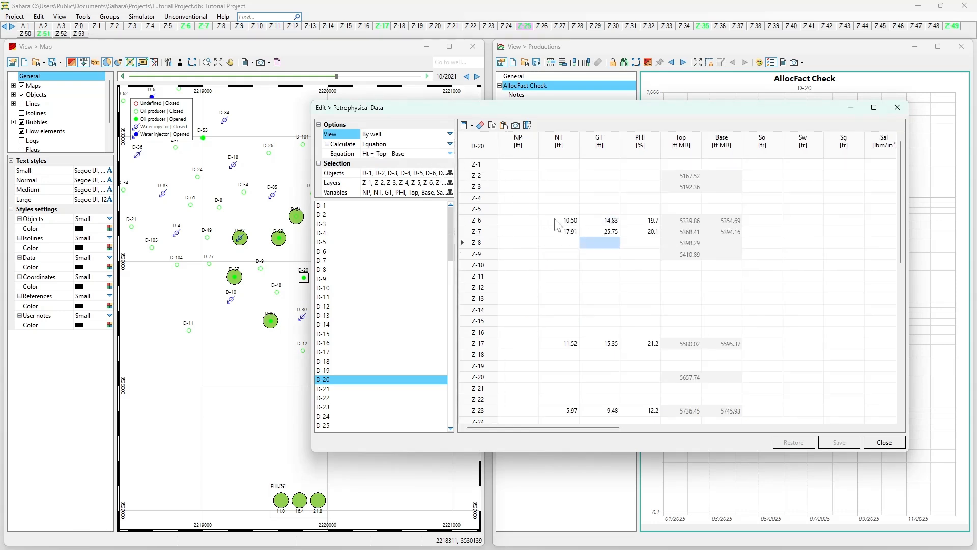
{"action": "left_click", "coordinate": [611, 223]}
Return to the Top/Base view and delete the Base value of layer Z-6 for well D-20
{"action": "left_click", "coordinate": [450, 133]}
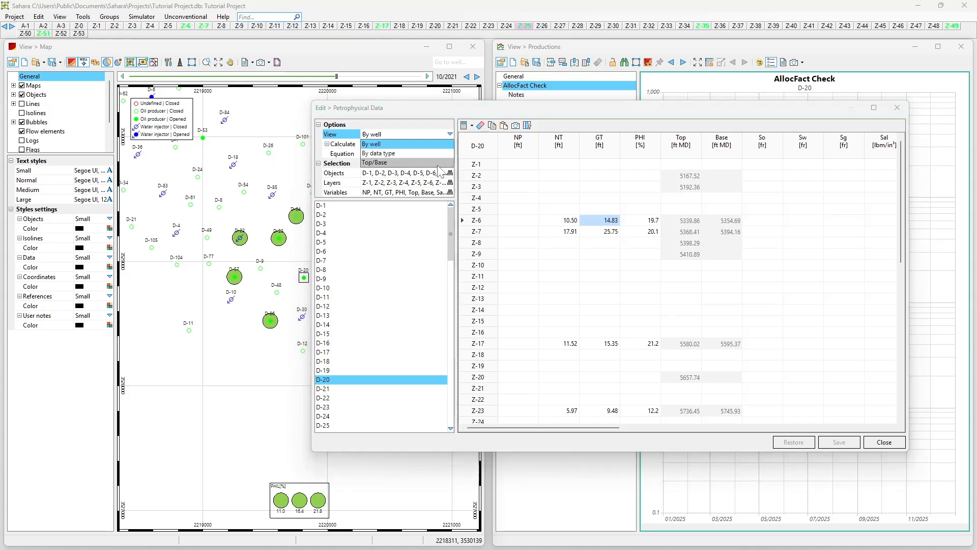
{"action": "left_click", "coordinate": [402, 144]}
{"action": "left_click", "coordinate": [533, 220]}
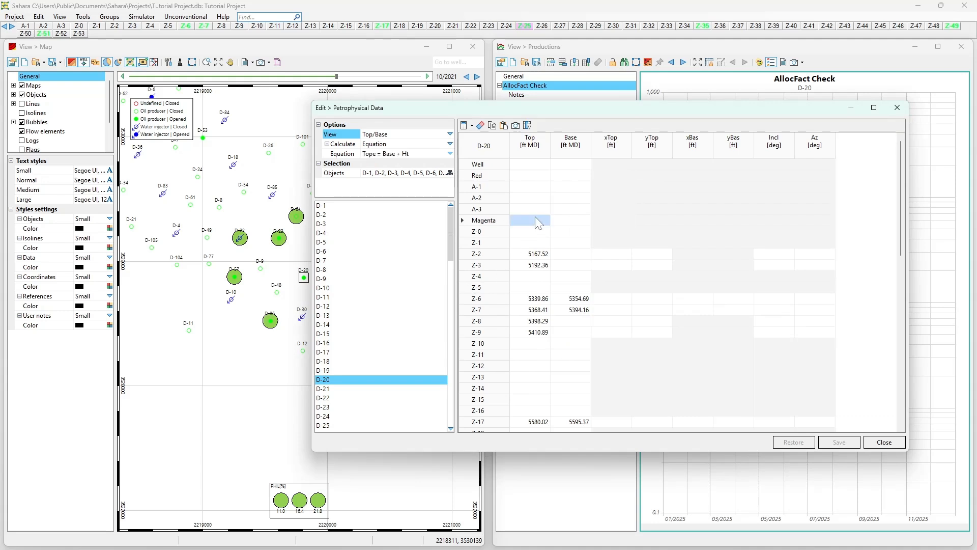
{"action": "left_click", "coordinate": [527, 255]}
{"action": "left_click", "coordinate": [539, 299]}
{"action": "left_click", "coordinate": [570, 301]}
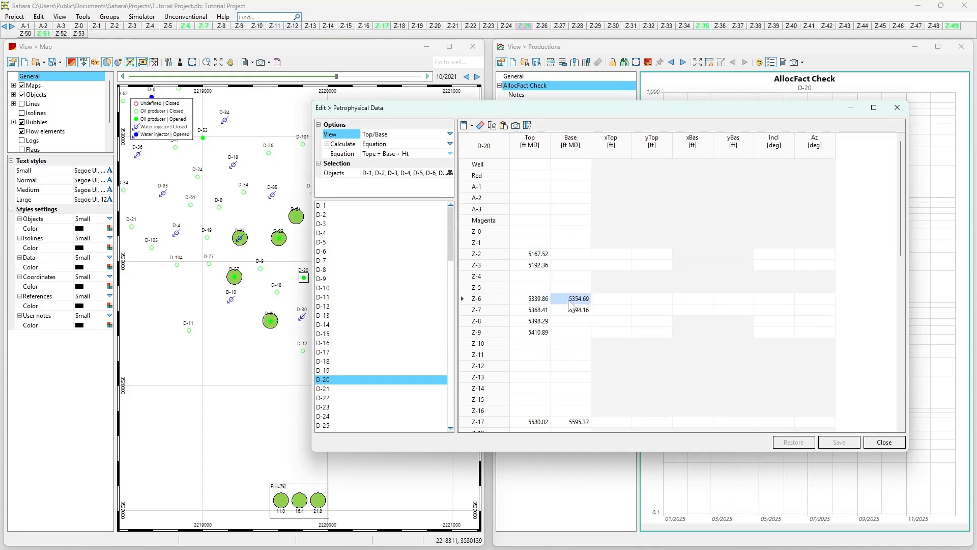
{"action": "left_click", "coordinate": [571, 299]}
{"action": "key", "text": "Down"}
{"action": "key", "text": "Up"}
{"action": "key", "text": "Delete"}
{"action": "key", "text": "Down"}
{"action": "key", "text": "Up"}
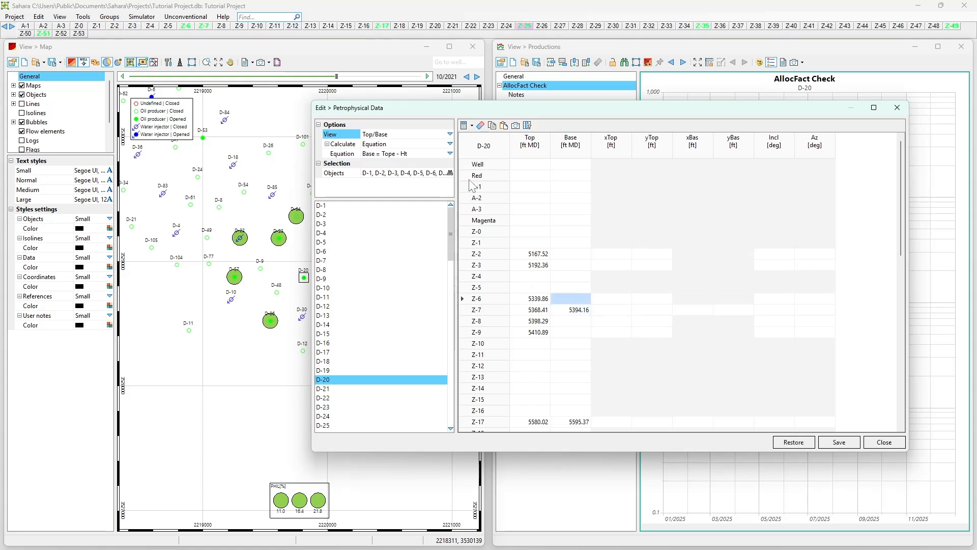
Try to calculate layer Z-6's Base with the equation Base = Tope - Ht, and save the pending changes
{"action": "left_click", "coordinate": [409, 145]}
{"action": "left_click", "coordinate": [426, 154]}
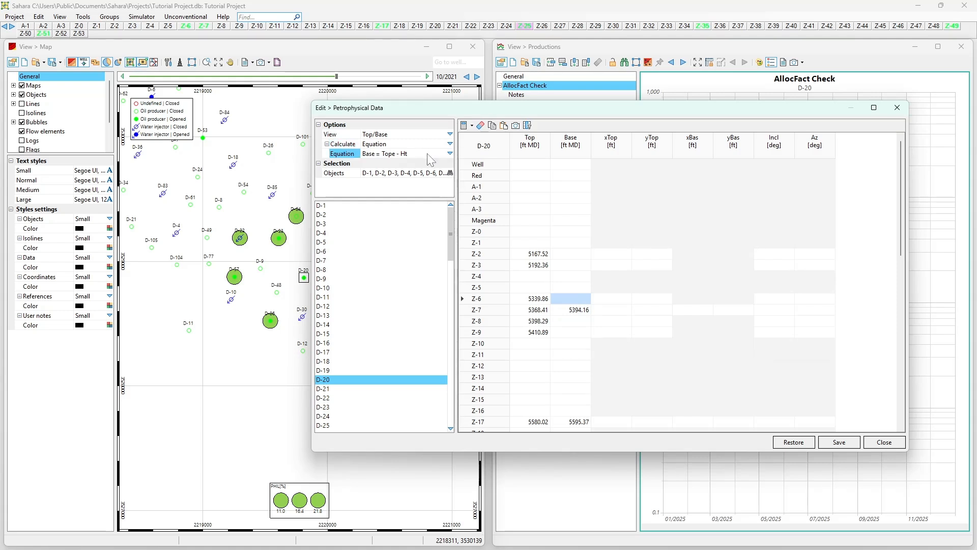
{"action": "left_click", "coordinate": [465, 126]}
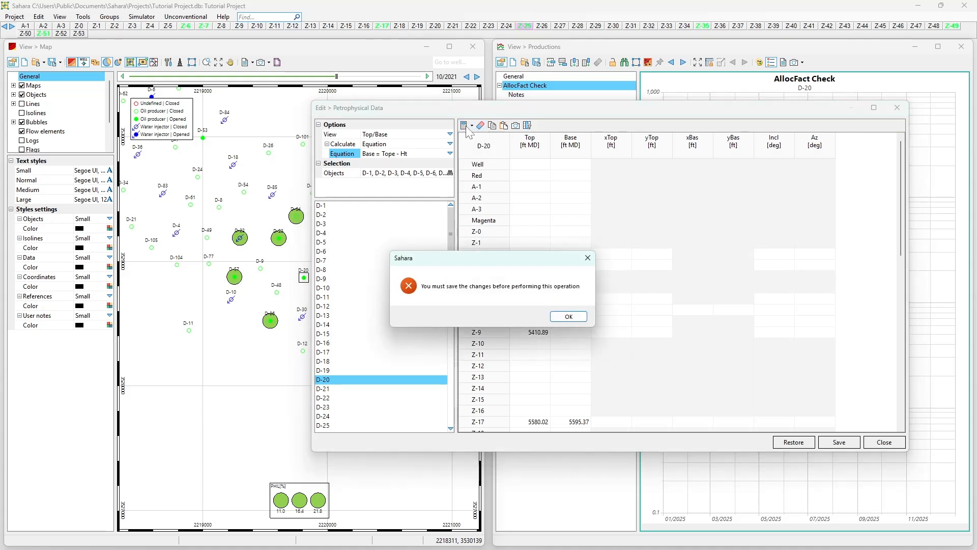
{"action": "left_click", "coordinate": [568, 316]}
{"action": "left_click", "coordinate": [853, 444]}
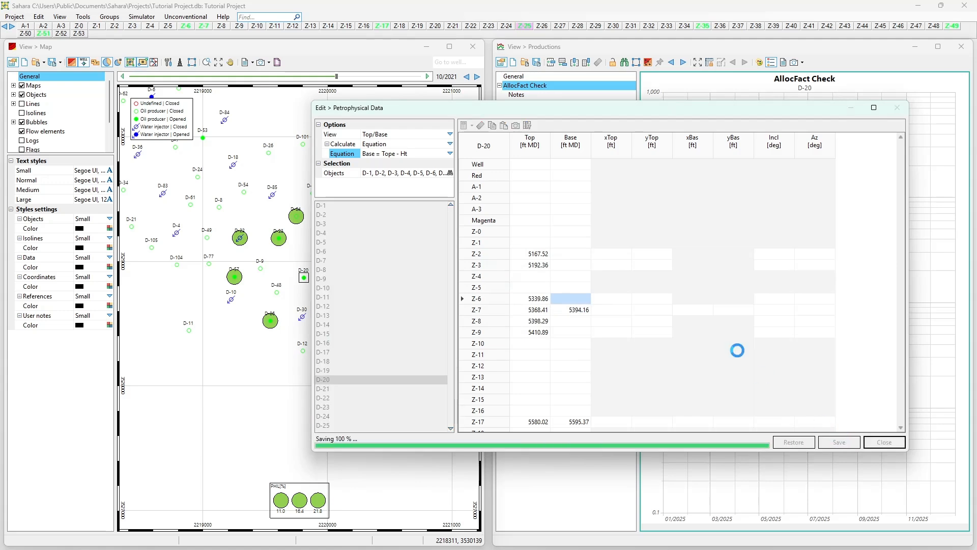
Calculate the empty Base cell of layer Z-6 in well D-20 with the equation Base = Tope - Ht
{"action": "left_click", "coordinate": [471, 125]}
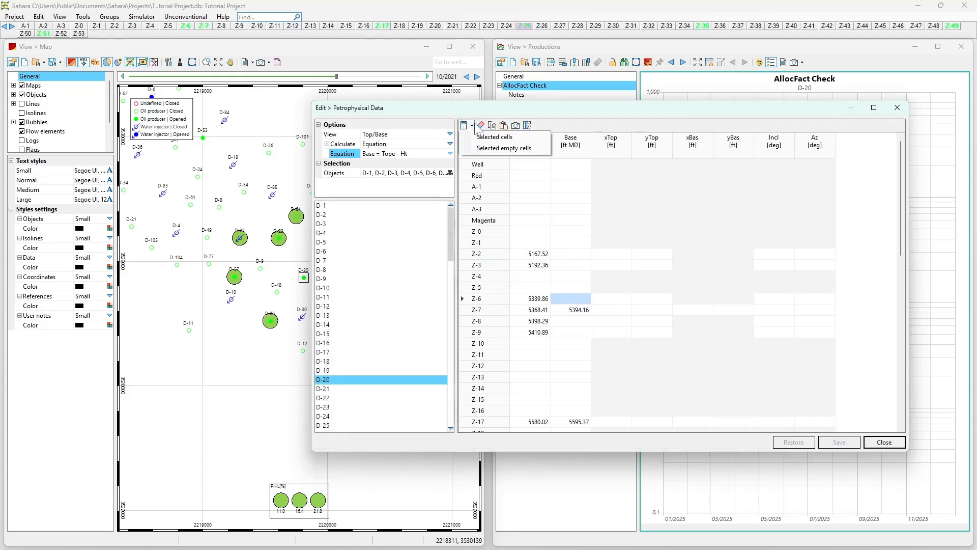
{"action": "left_click", "coordinate": [484, 145]}
{"action": "left_click", "coordinate": [472, 125]}
{"action": "left_click", "coordinate": [585, 322]}
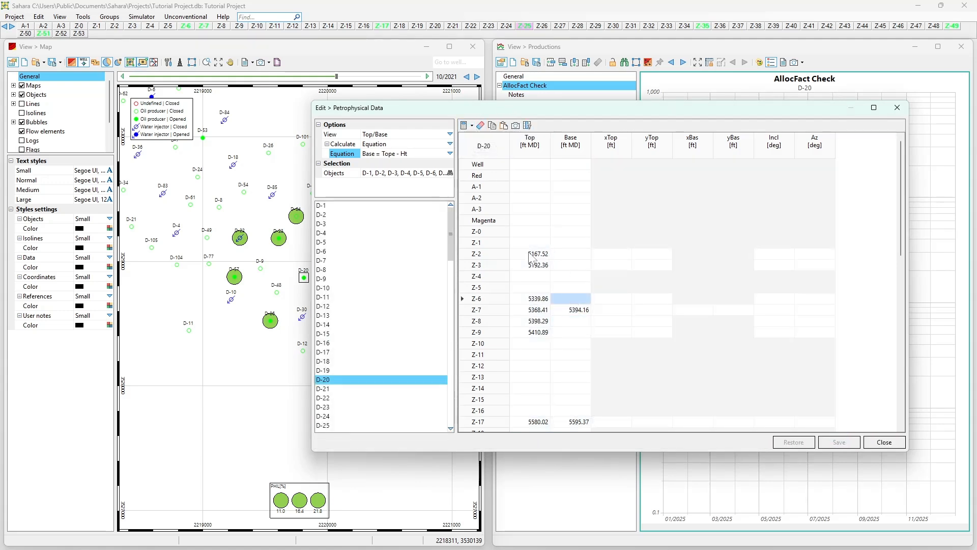
{"action": "left_click", "coordinate": [465, 126]}
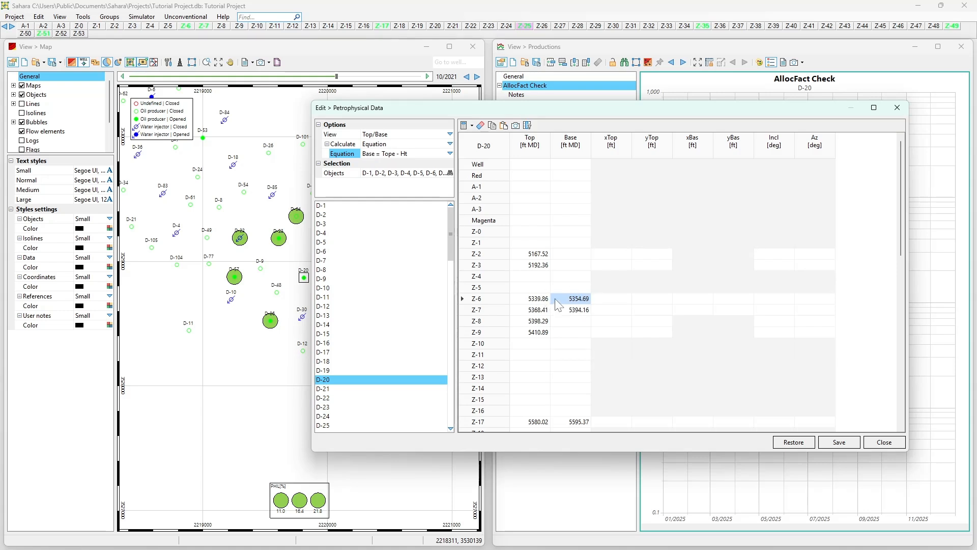
Check the equations offered for the Base and Top cells of layer Z-6 in well D-20
{"action": "left_click", "coordinate": [450, 154]}
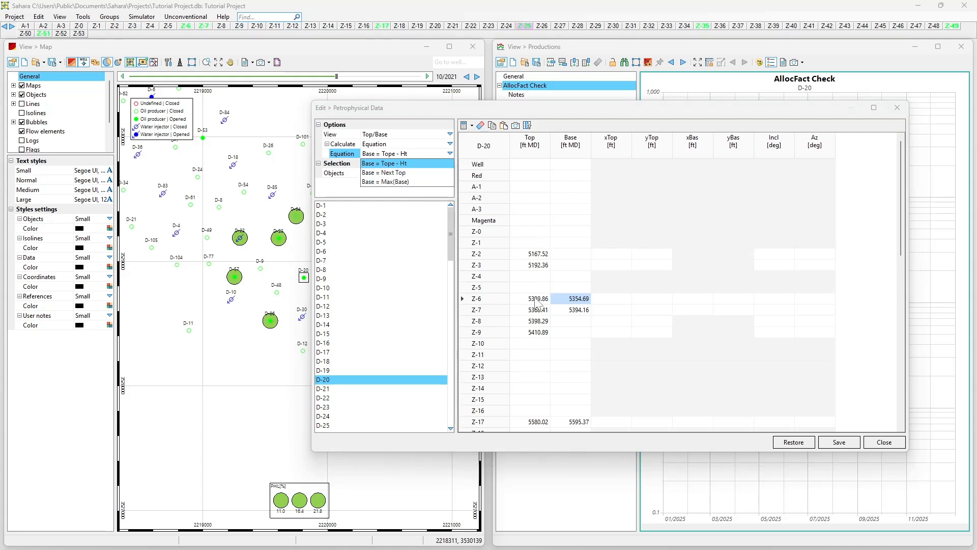
{"action": "left_click", "coordinate": [567, 305]}
{"action": "left_click", "coordinate": [540, 304]}
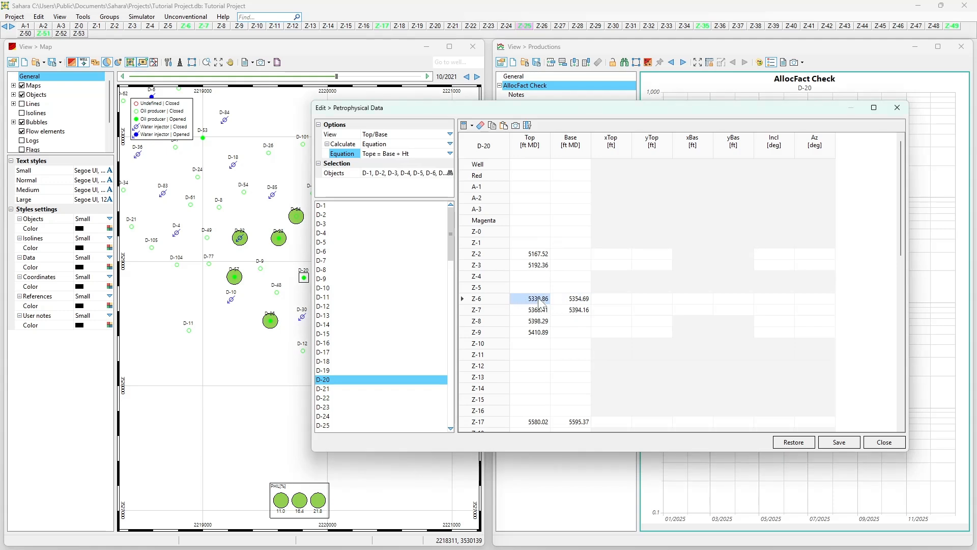
{"action": "left_click", "coordinate": [450, 153]}
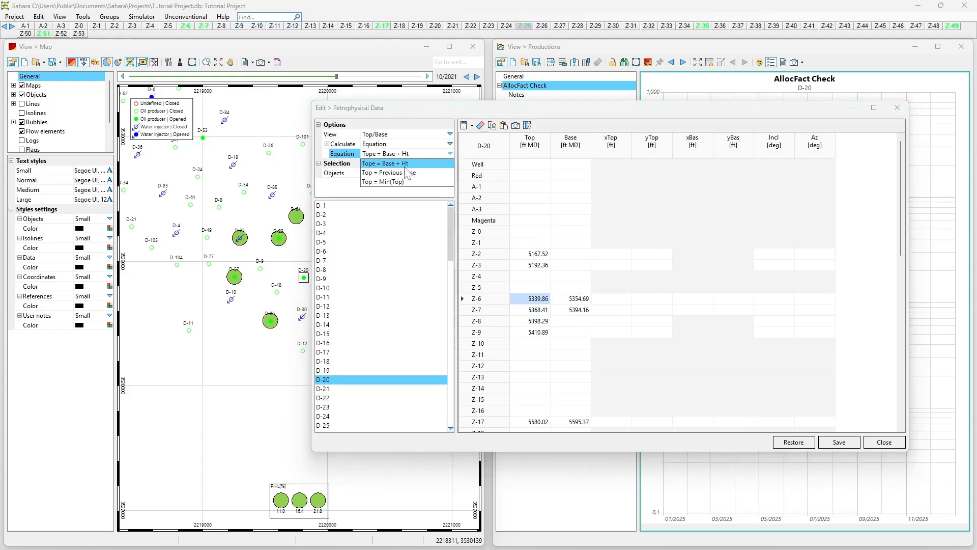
{"action": "left_click", "coordinate": [531, 301]}
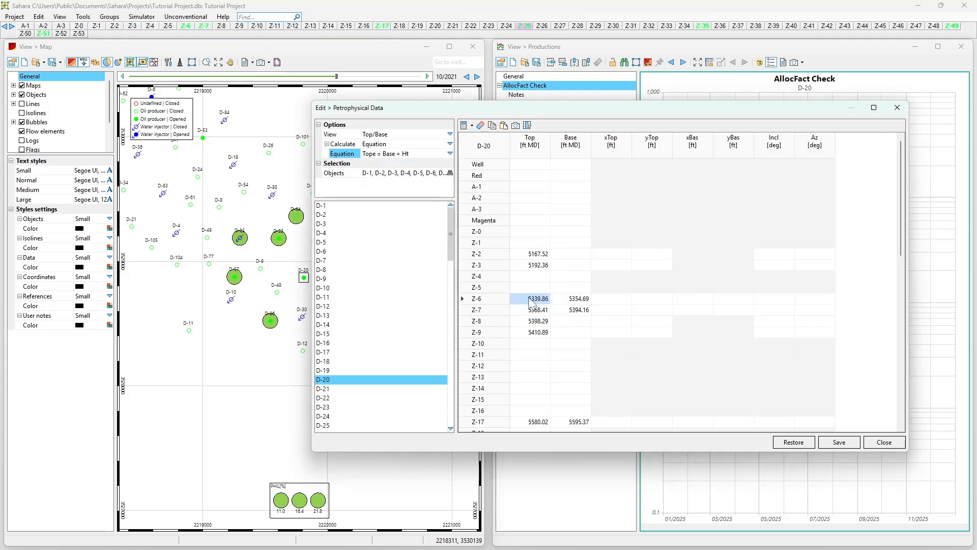
Switch to the By data type view and check the equations offered for Gross Thickness, selecting well D-1's layer Z-2 cell
{"action": "left_click", "coordinate": [450, 135]}
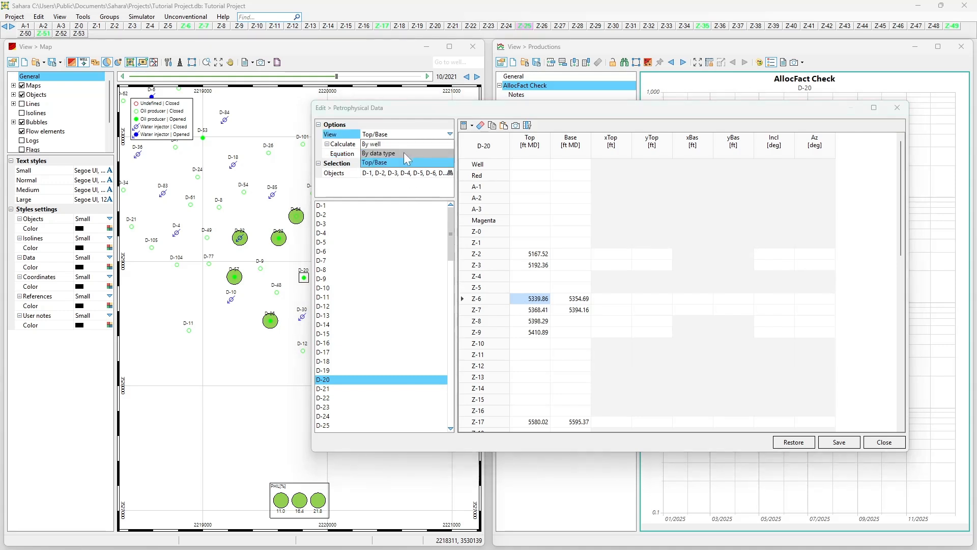
{"action": "left_click", "coordinate": [399, 153]}
{"action": "left_click", "coordinate": [453, 315]}
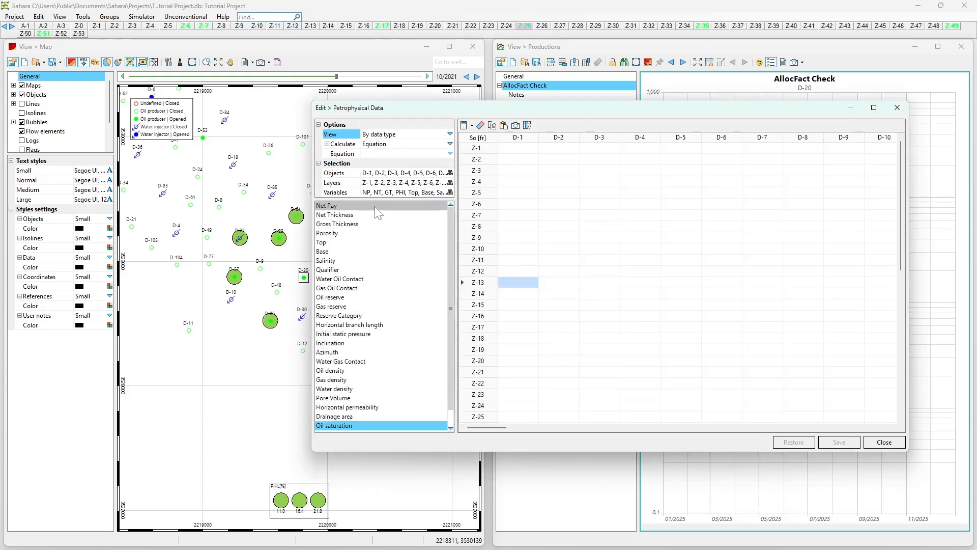
{"action": "left_click", "coordinate": [402, 205]}
{"action": "left_click", "coordinate": [401, 232]}
{"action": "left_click", "coordinate": [400, 224]}
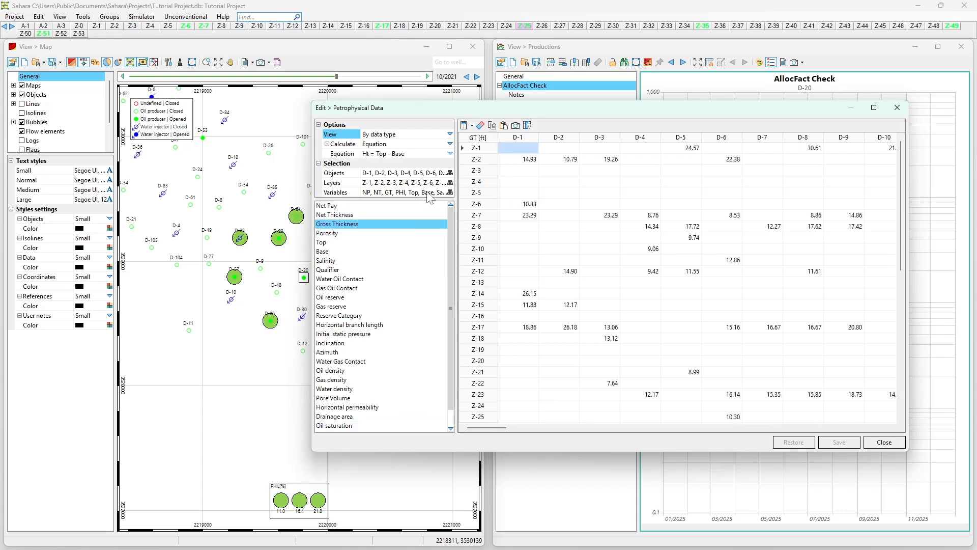
{"action": "left_click", "coordinate": [450, 153]}
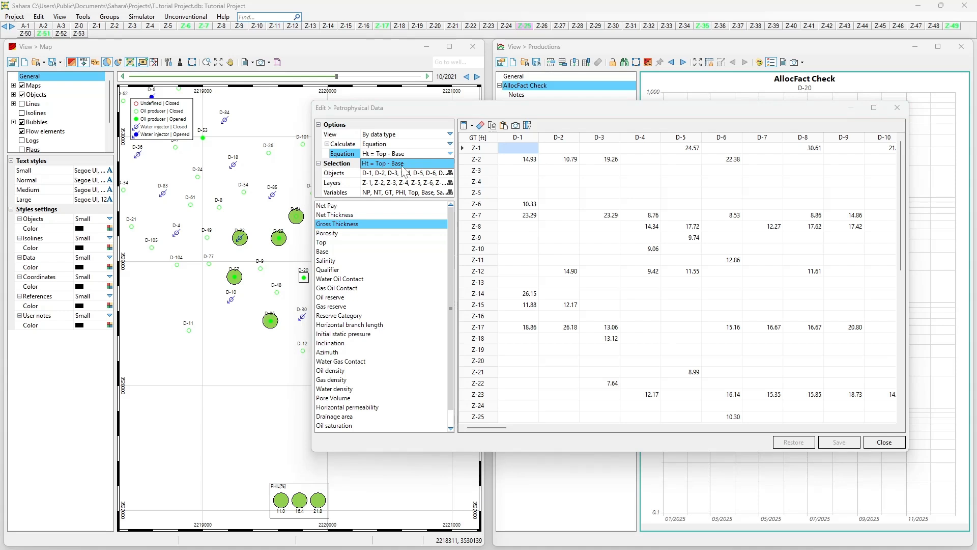
{"action": "left_click", "coordinate": [526, 163]}
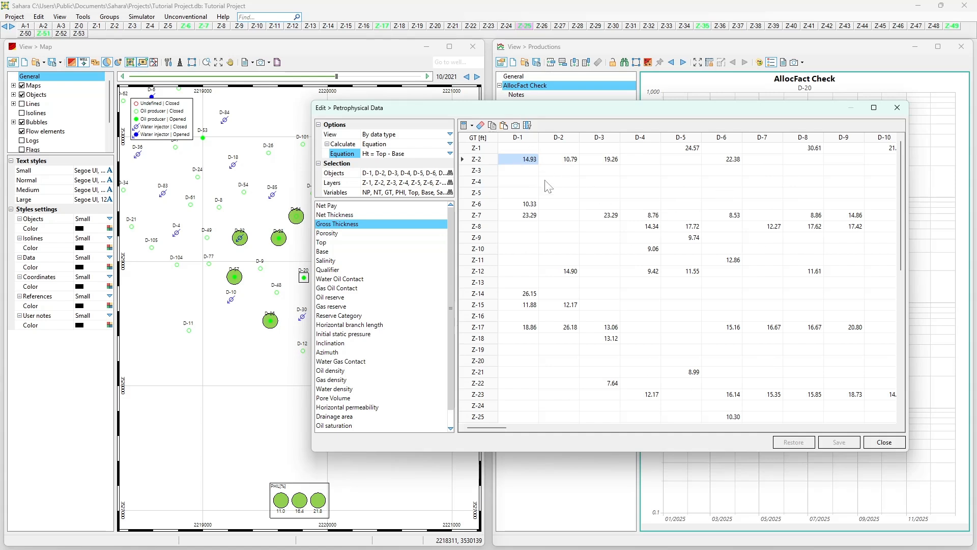
Browse Porosity, Top, Base and Gross Thickness, check the equations offered for Net Thickness, and select well D-1's layer Z-2 cell
{"action": "left_click", "coordinate": [400, 234]}
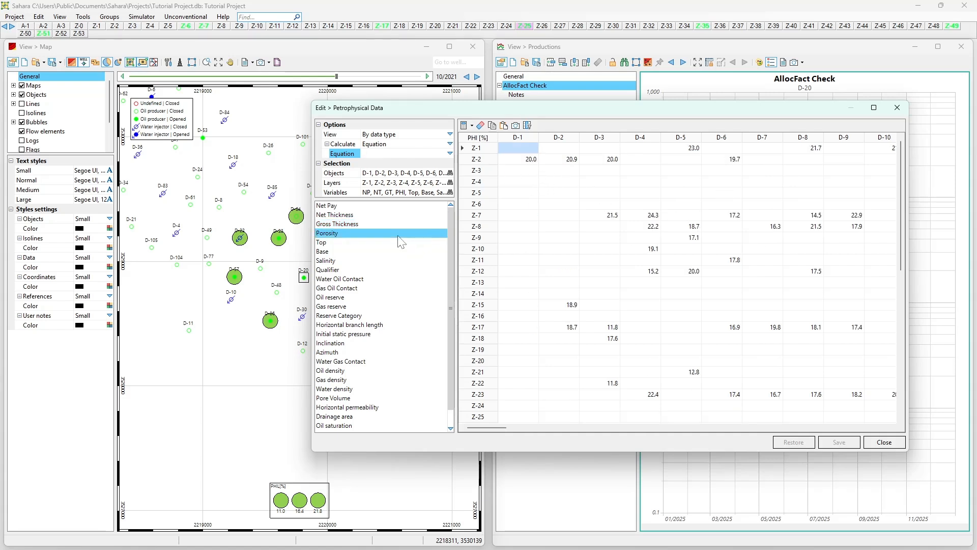
{"action": "left_click", "coordinate": [339, 243]}
{"action": "left_click", "coordinate": [338, 252]}
{"action": "left_click", "coordinate": [336, 234]}
{"action": "left_click", "coordinate": [338, 224]}
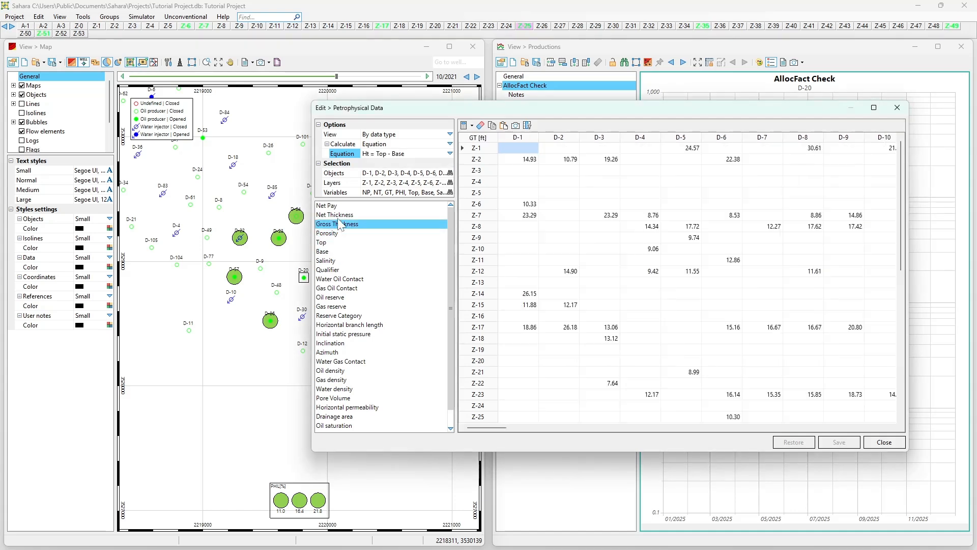
{"action": "left_click", "coordinate": [340, 216]}
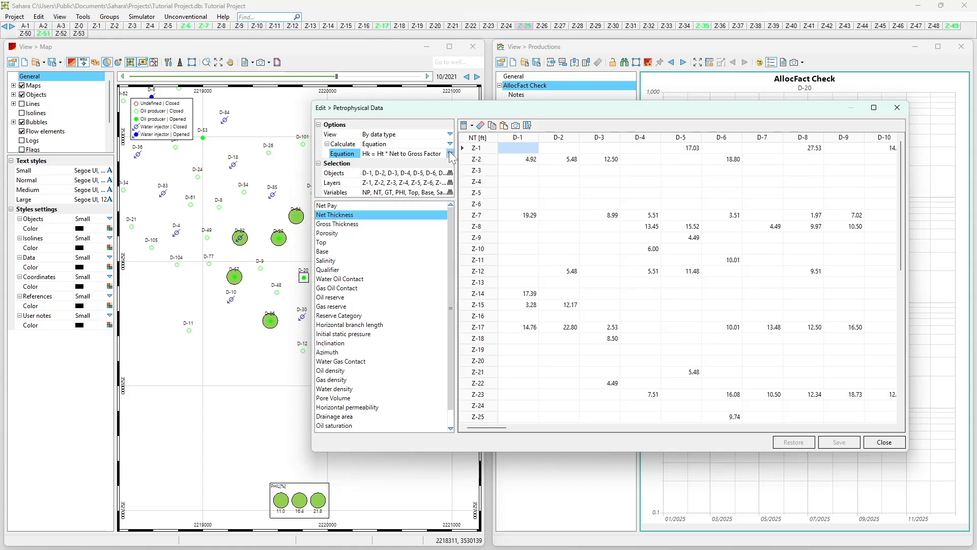
{"action": "left_click", "coordinate": [450, 154]}
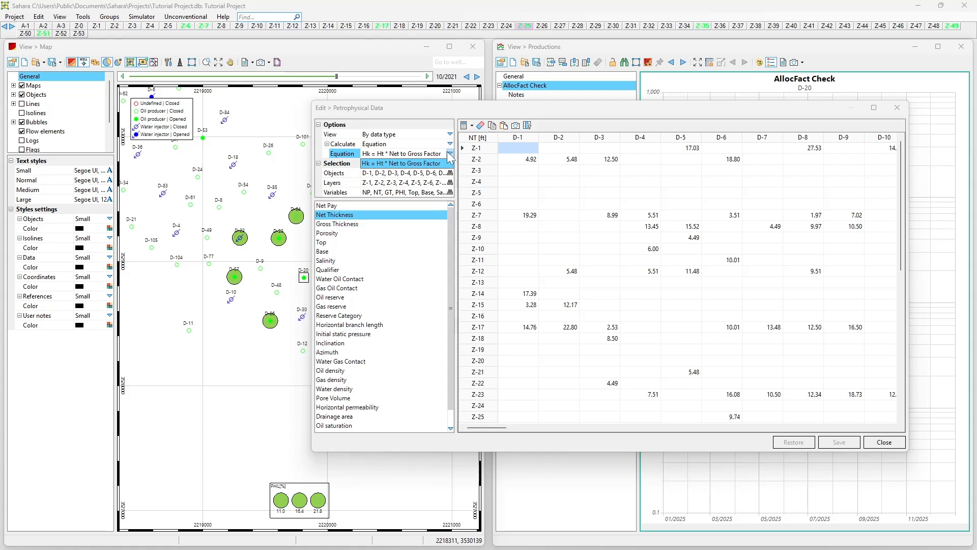
{"action": "left_click", "coordinate": [518, 160]}
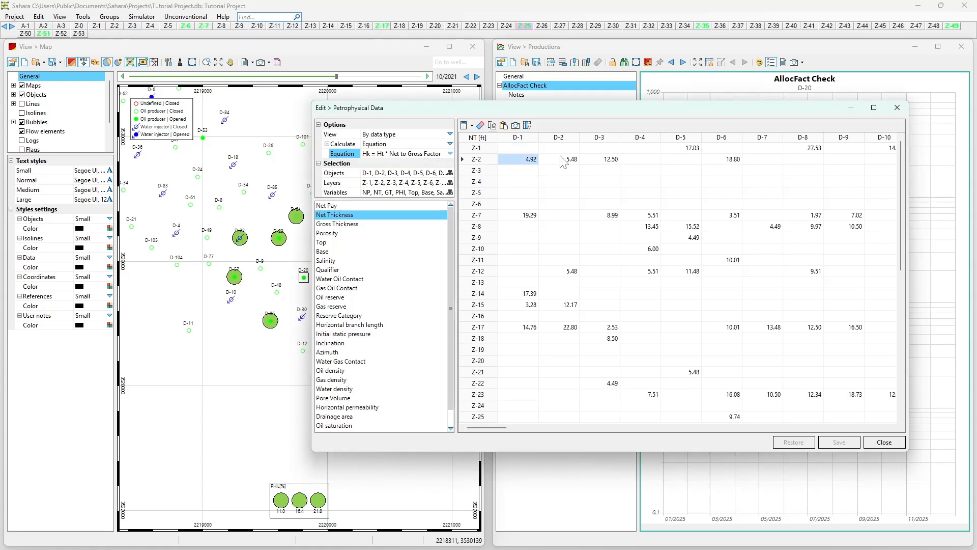